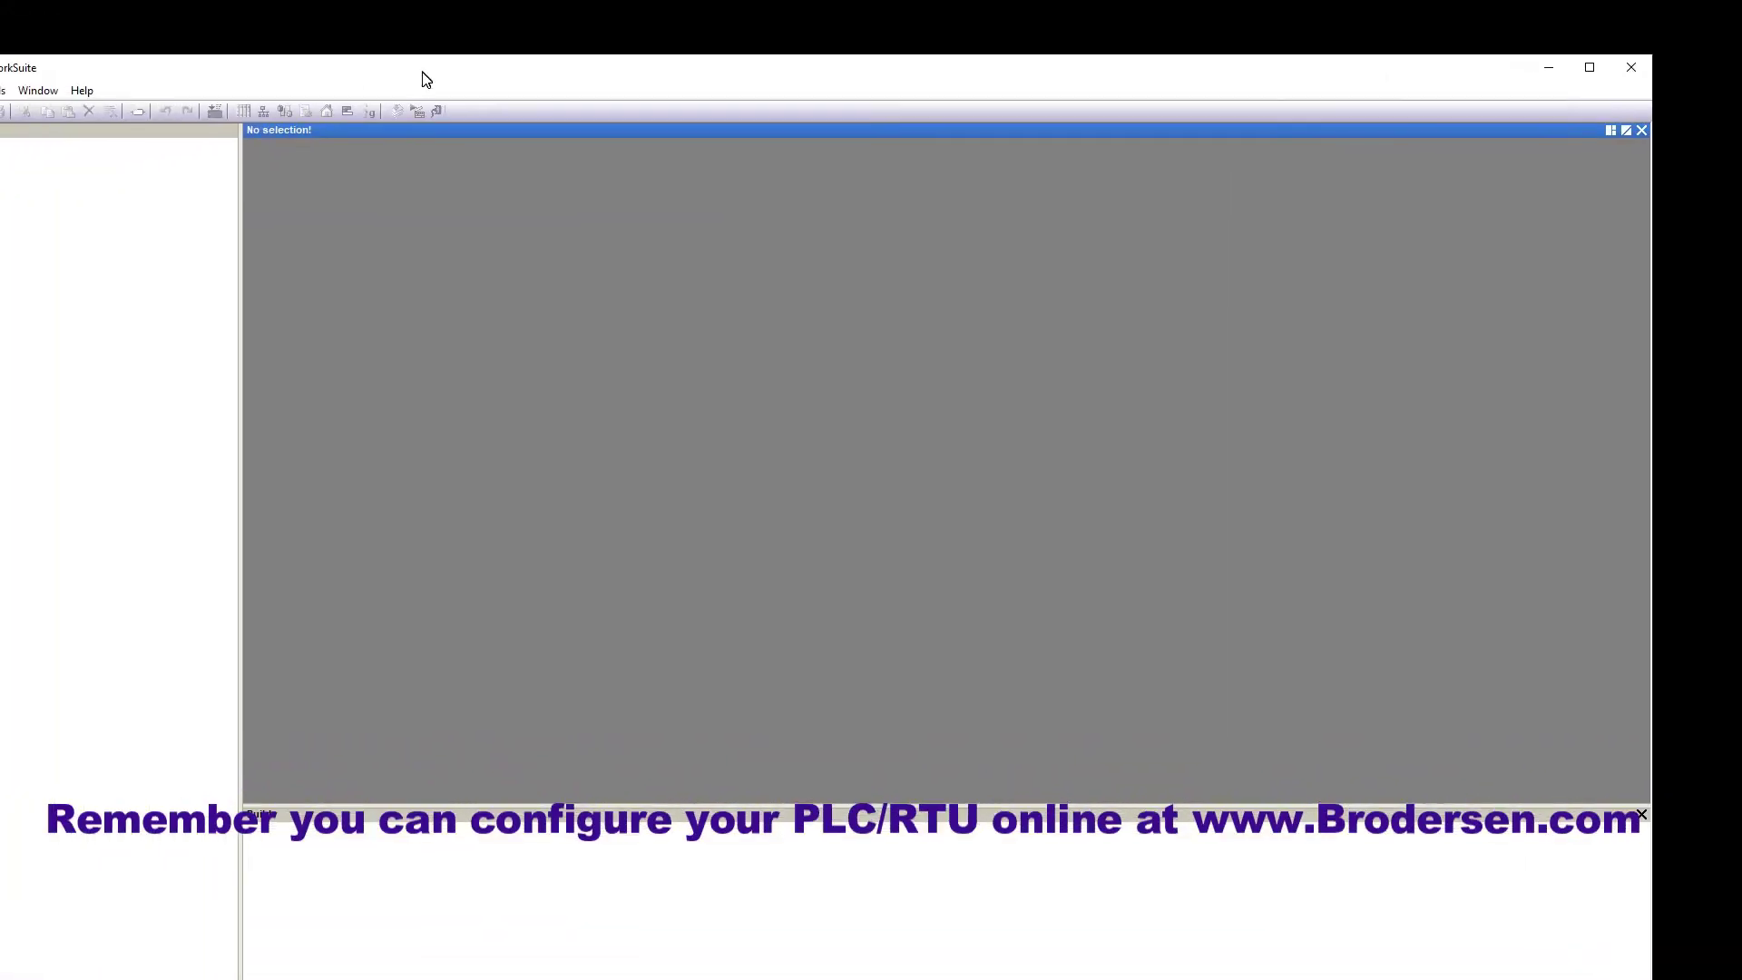
Create new project MBM_IEC61850S in C:\Movie with Structured Text as the language.
click(16, 29)
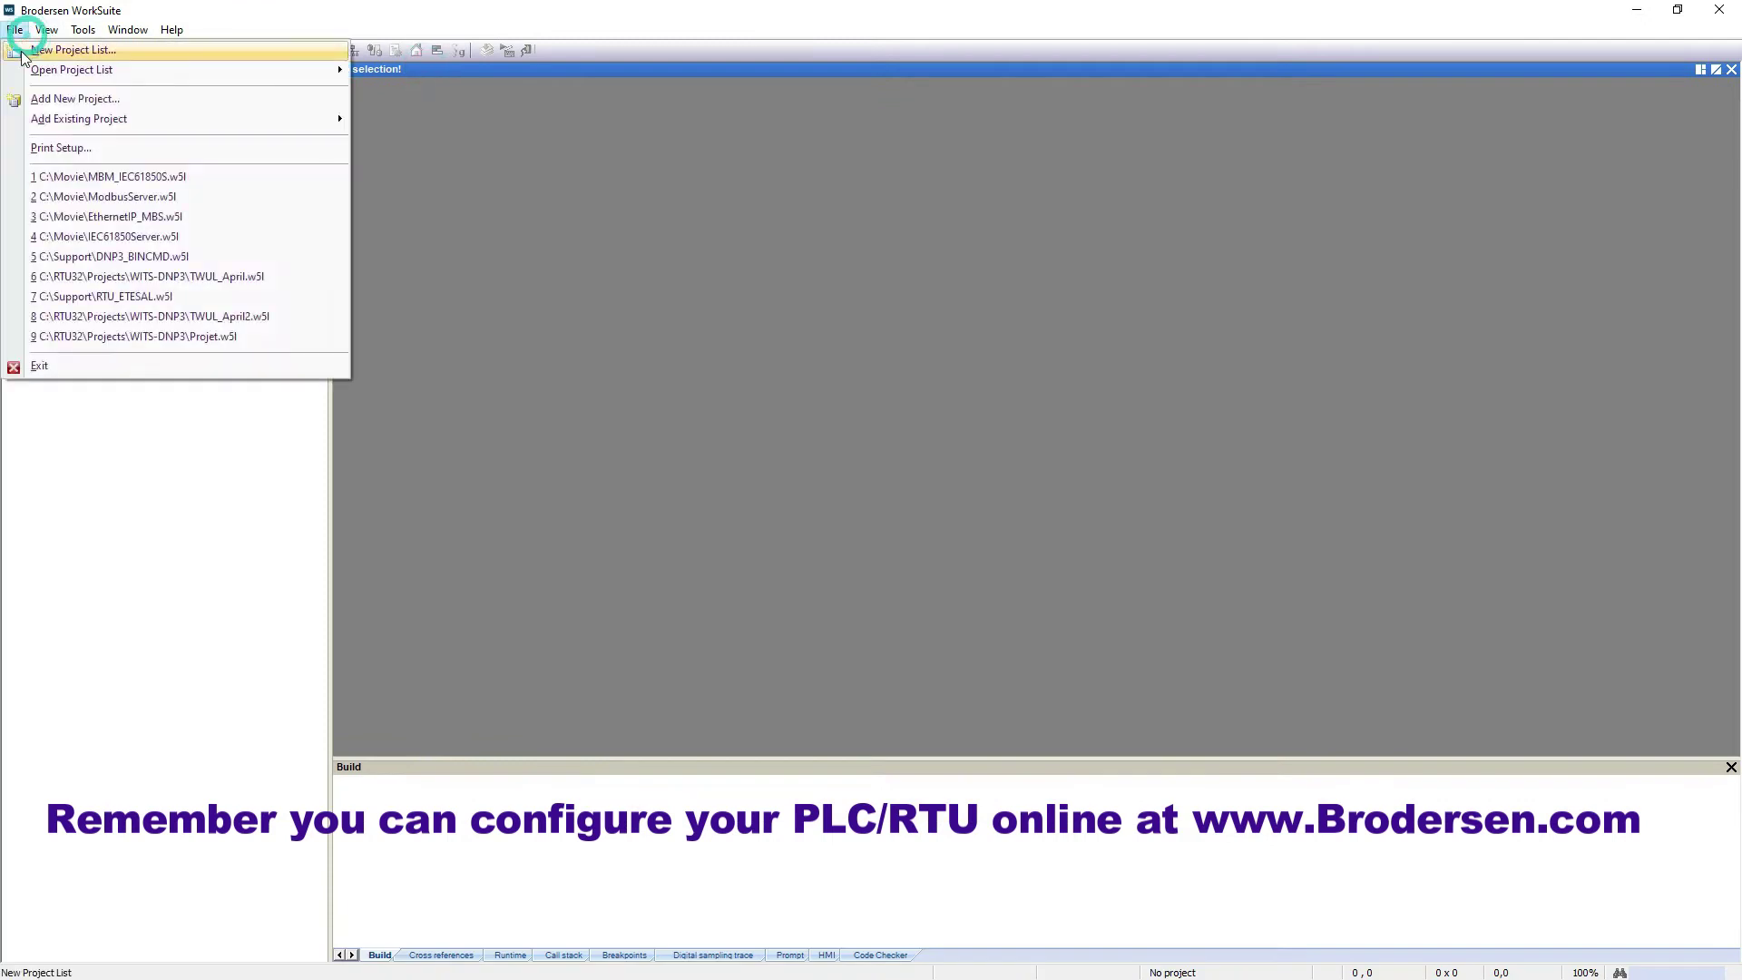
click(43, 100)
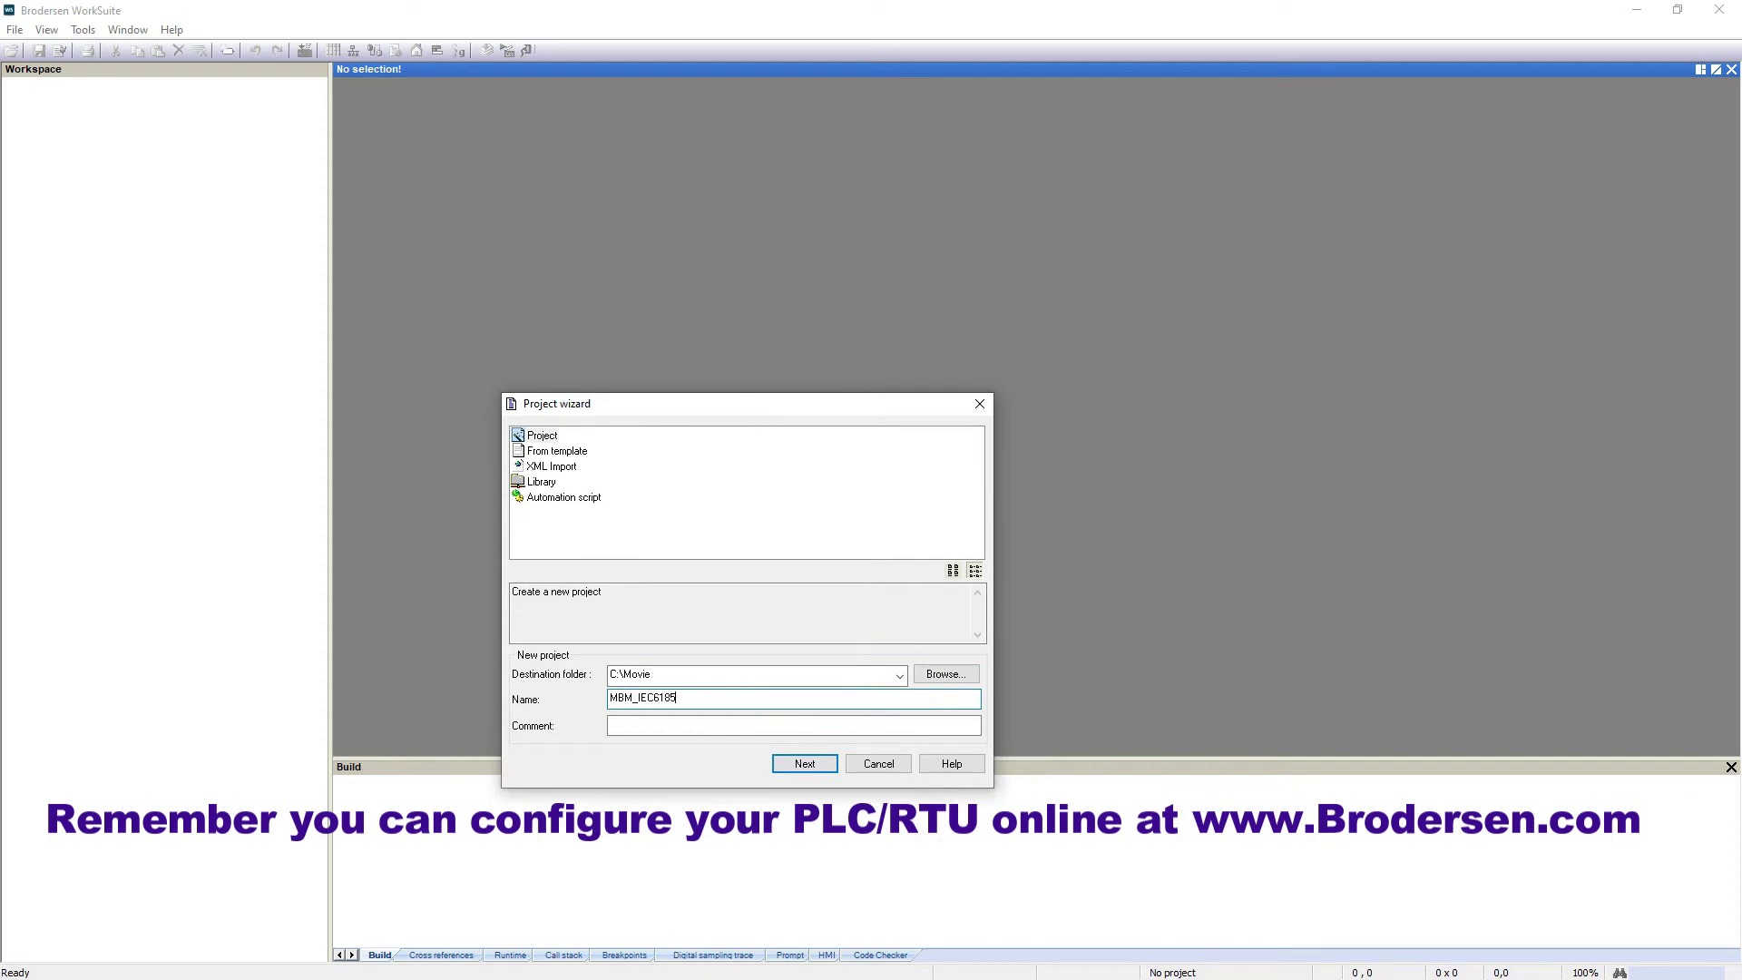
click(807, 765)
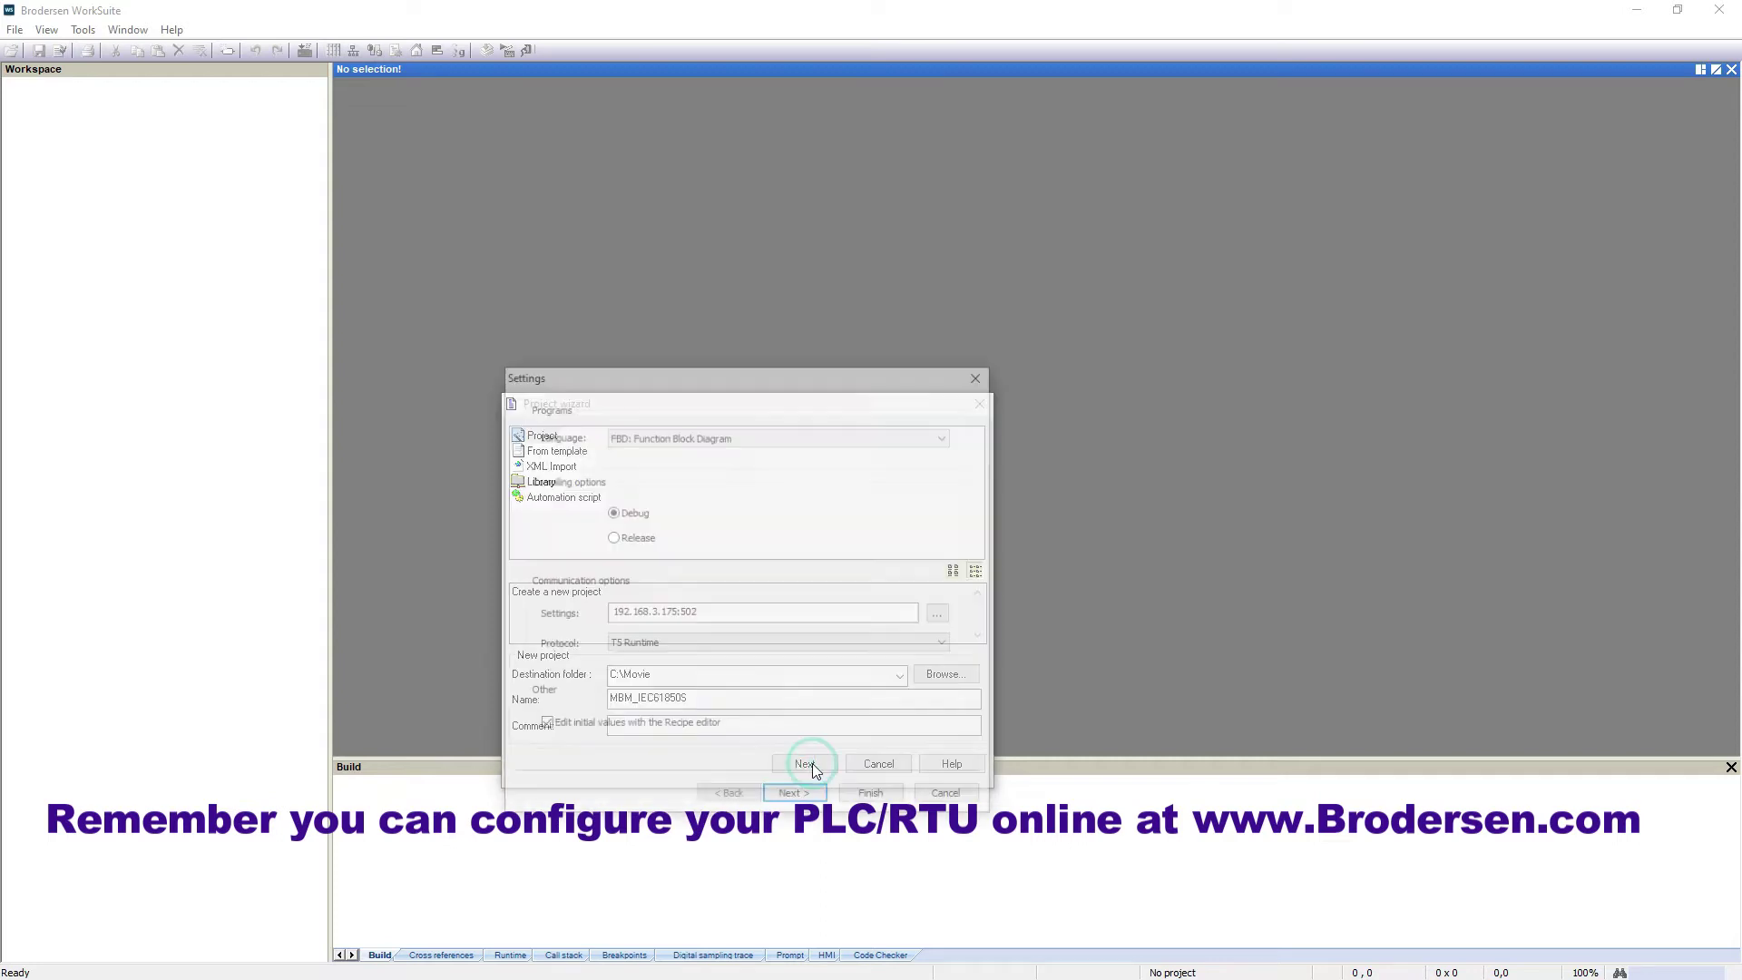
click(701, 444)
click(667, 504)
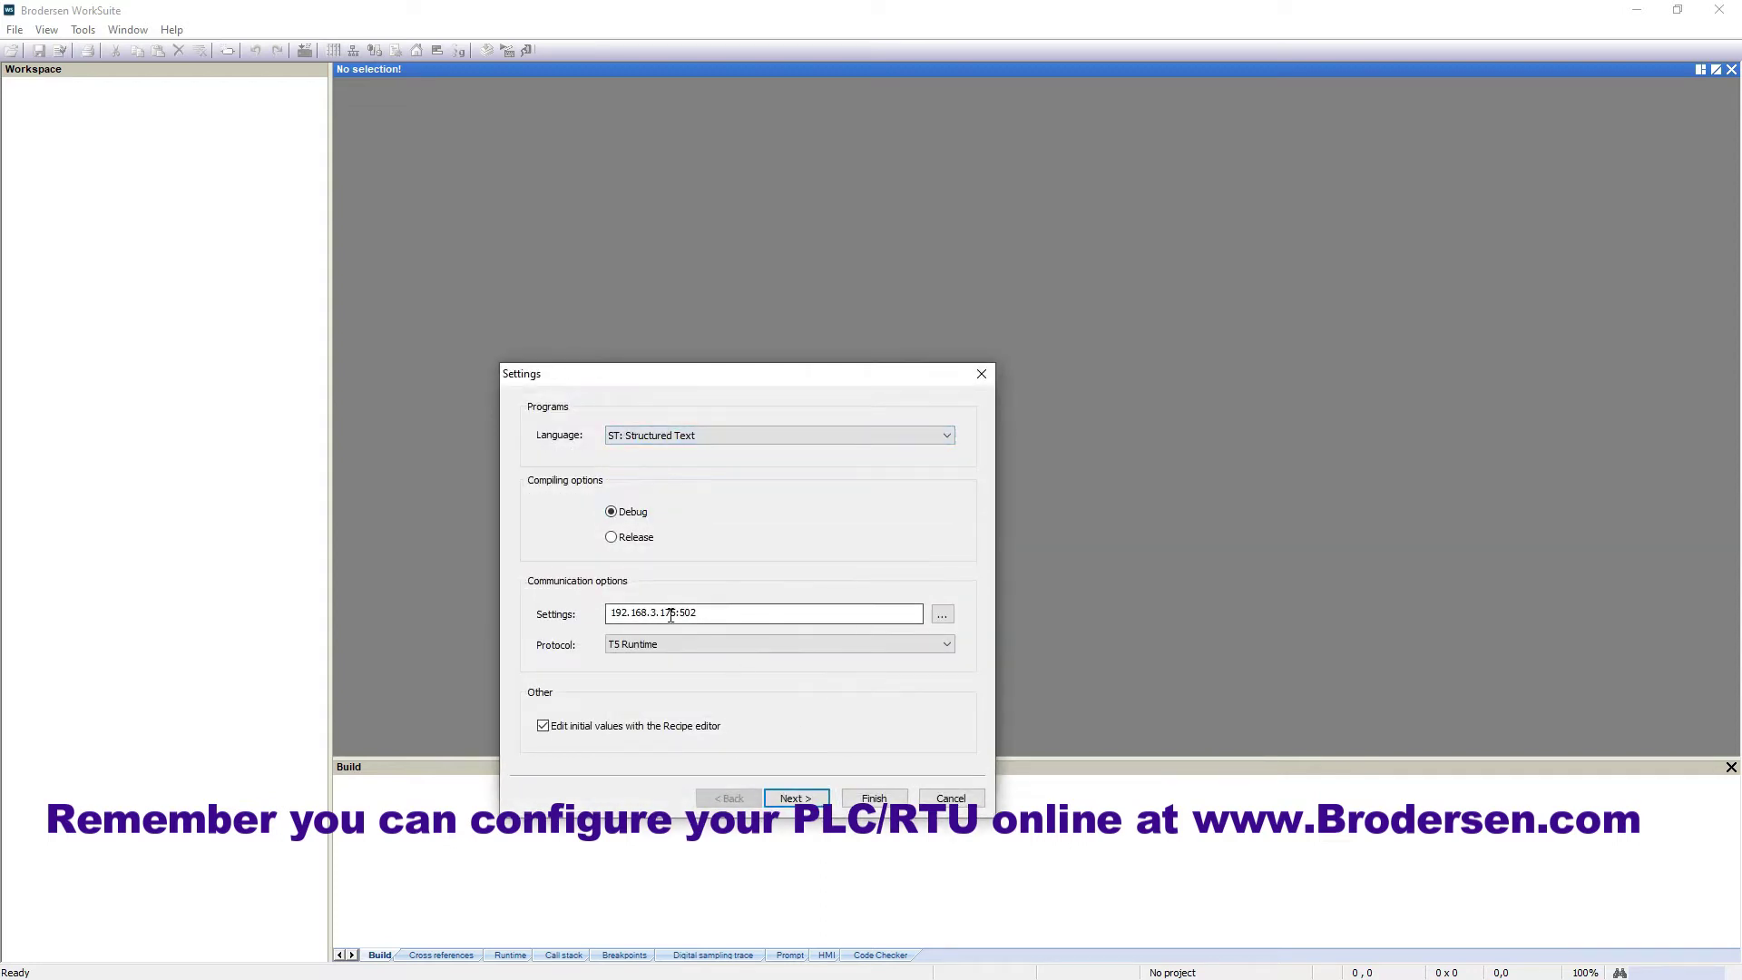
click(795, 798)
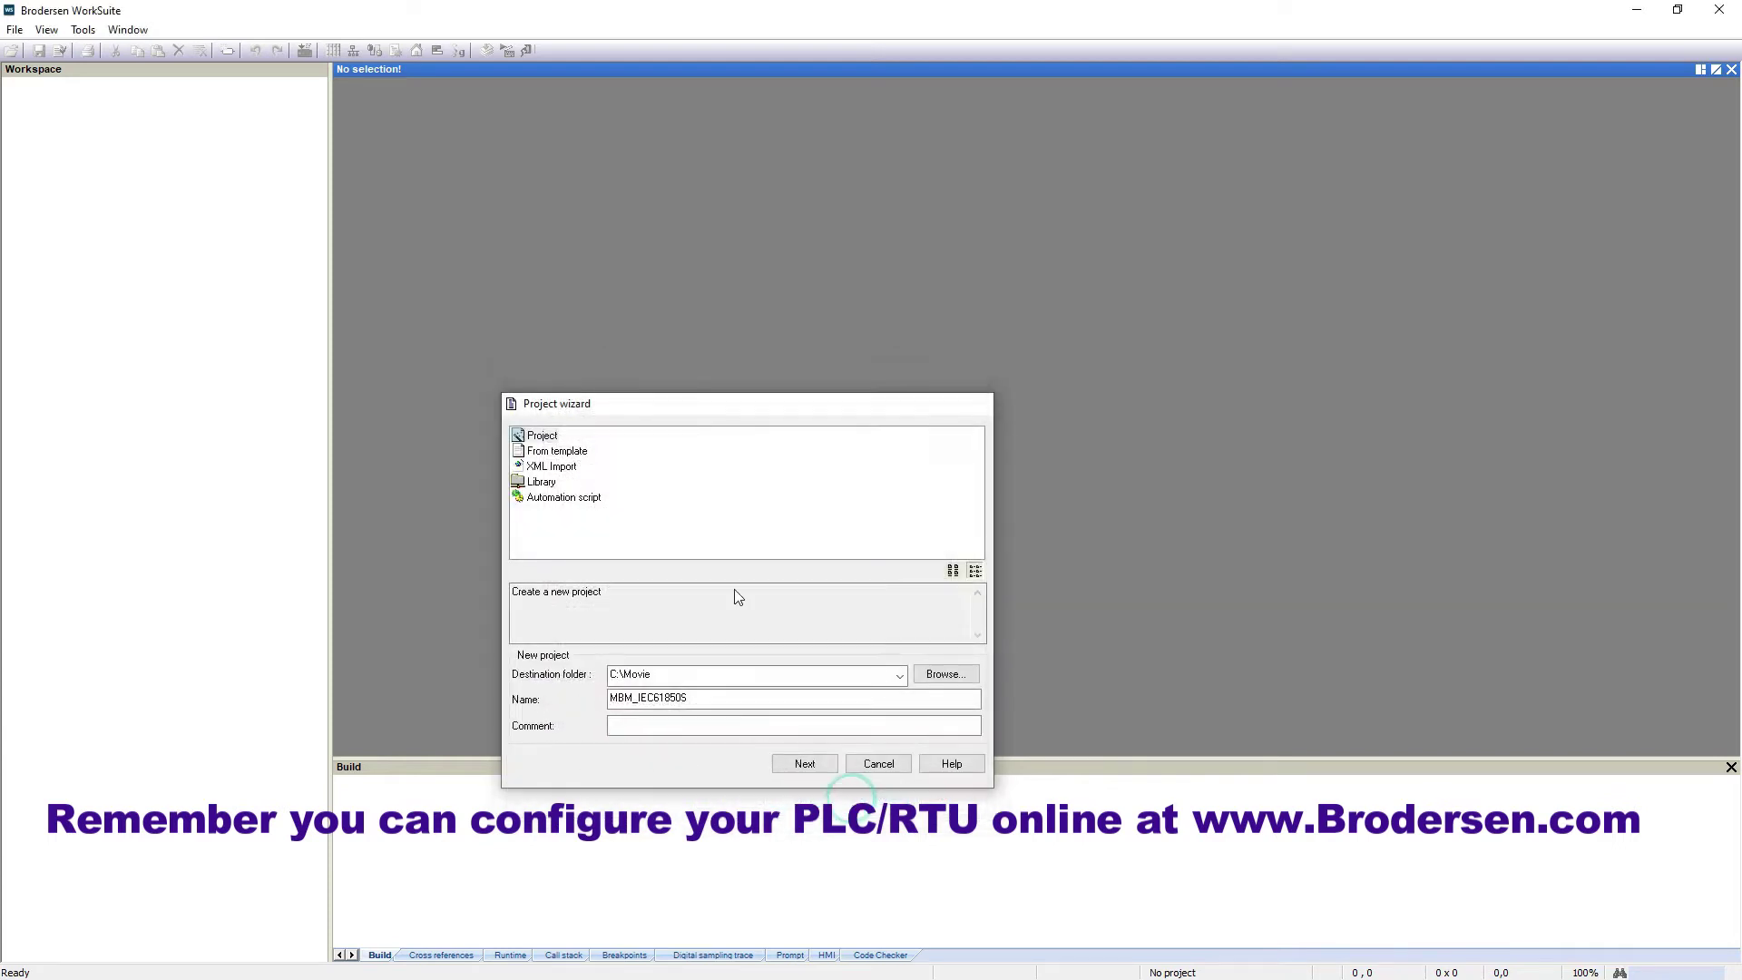
Add a MODBUS Master configuration to the project's IO Drivers.
click(334, 50)
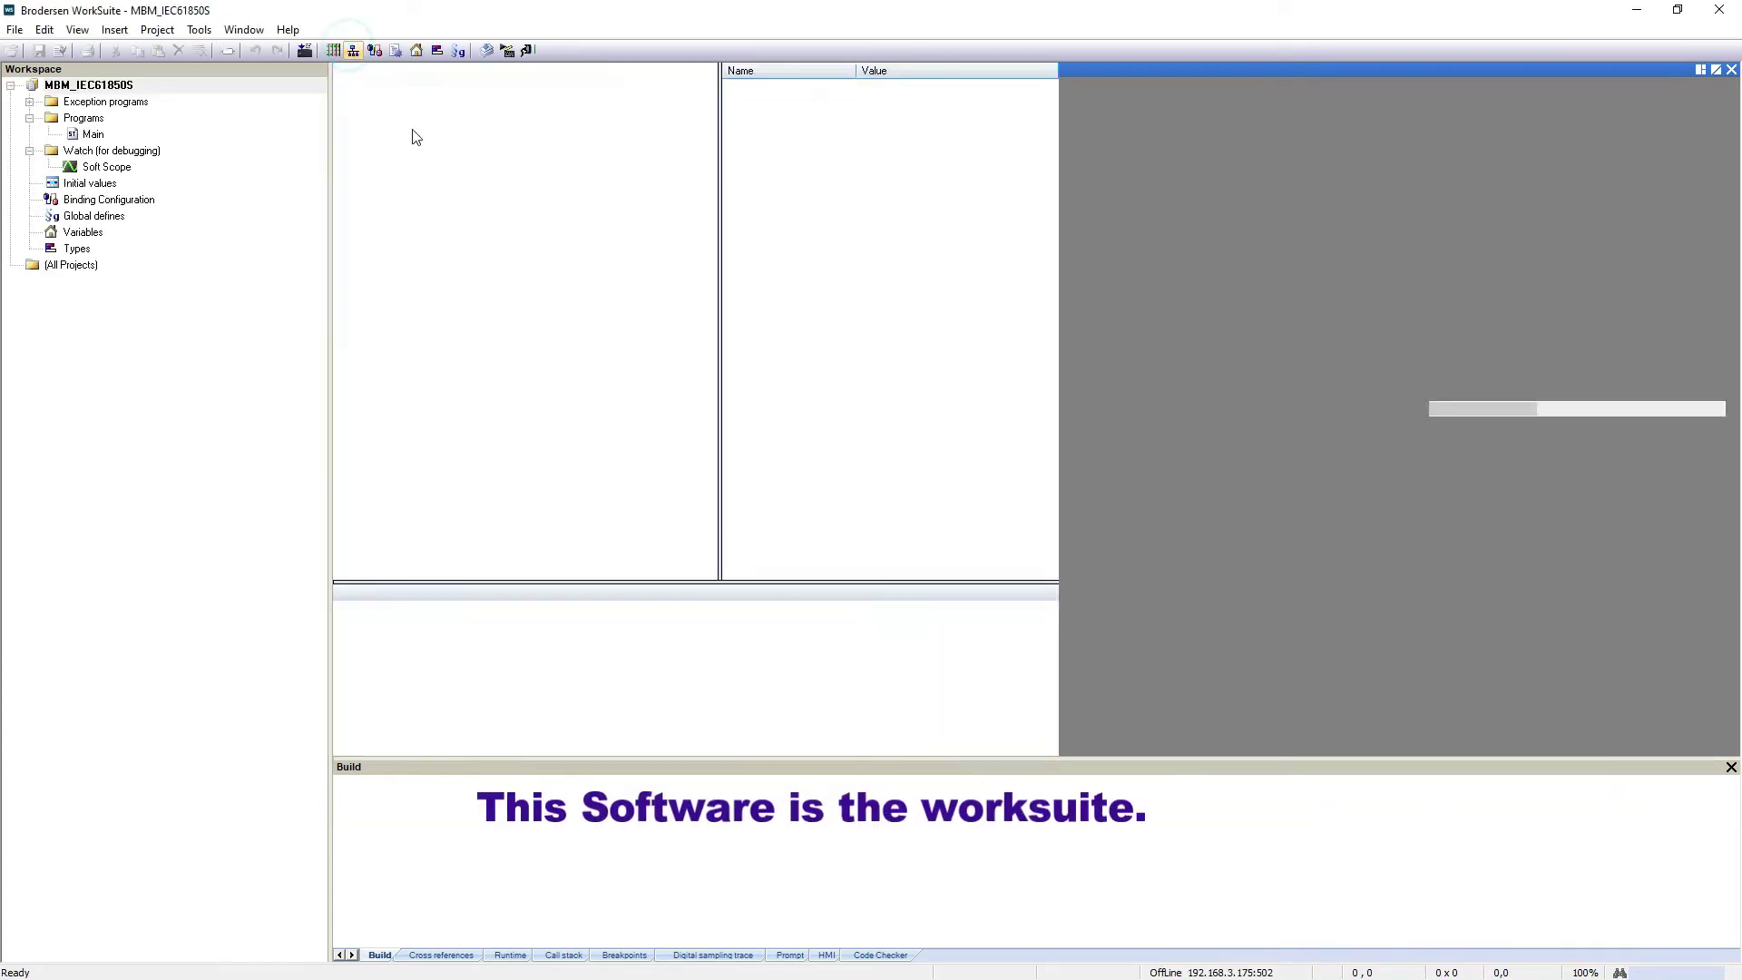
click(407, 107)
right_click(407, 107)
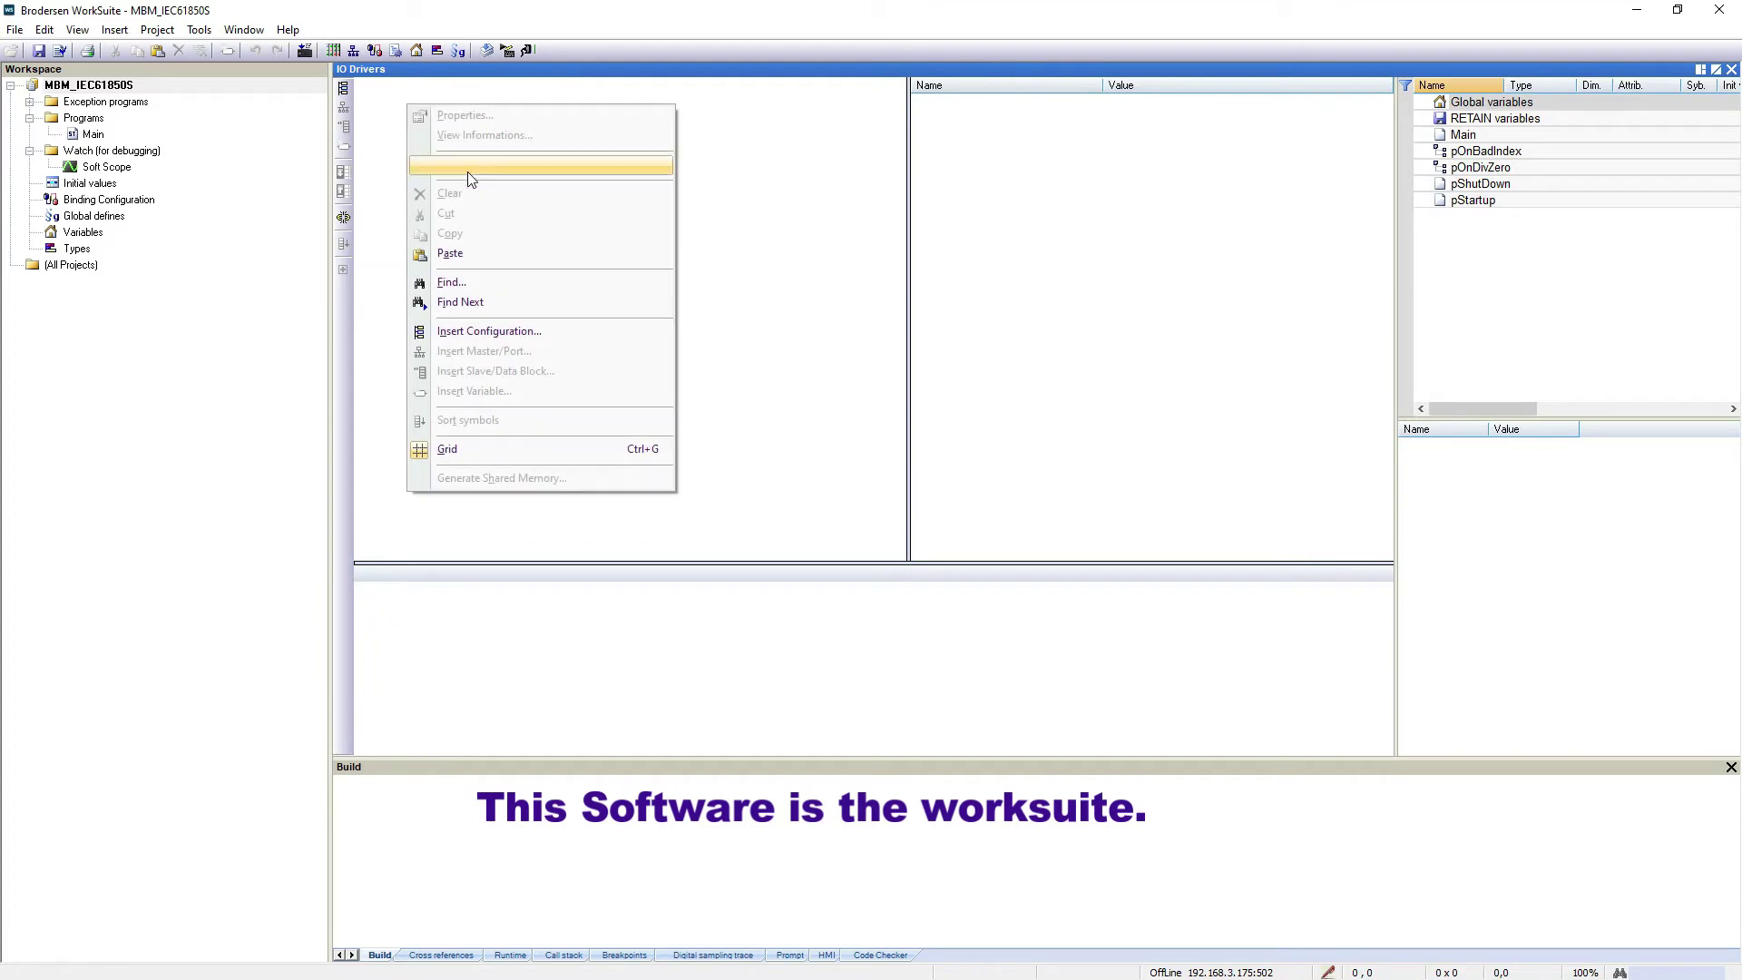
click(507, 334)
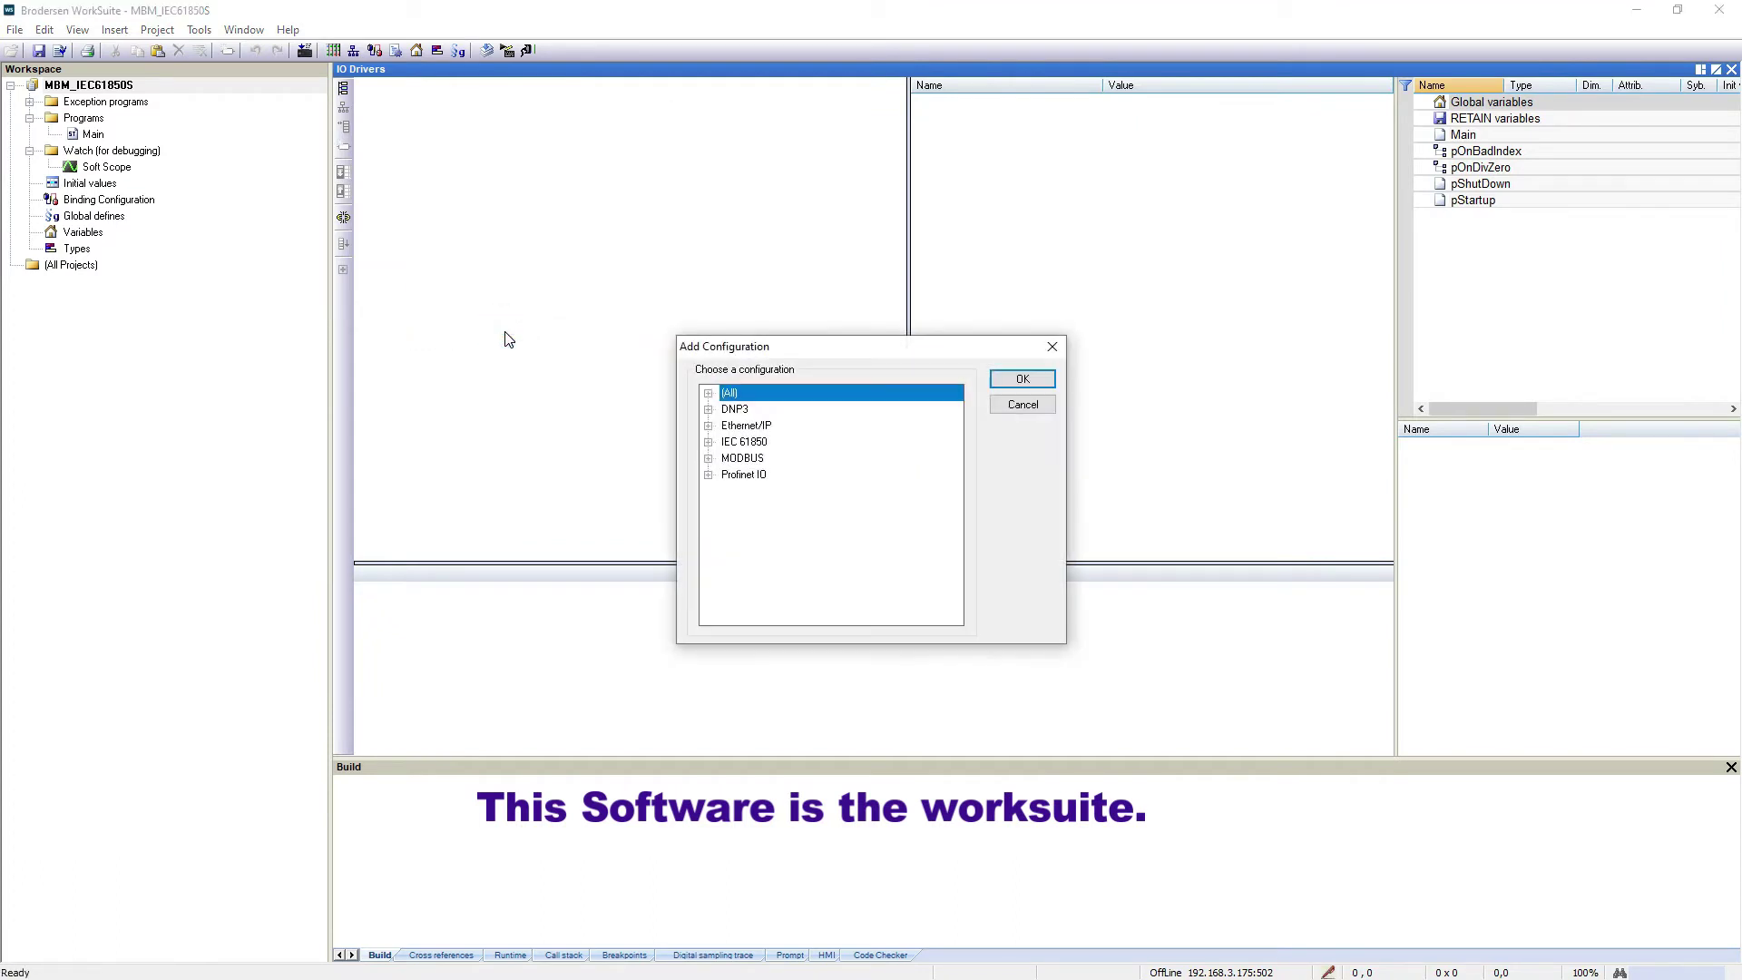
double_click(740, 458)
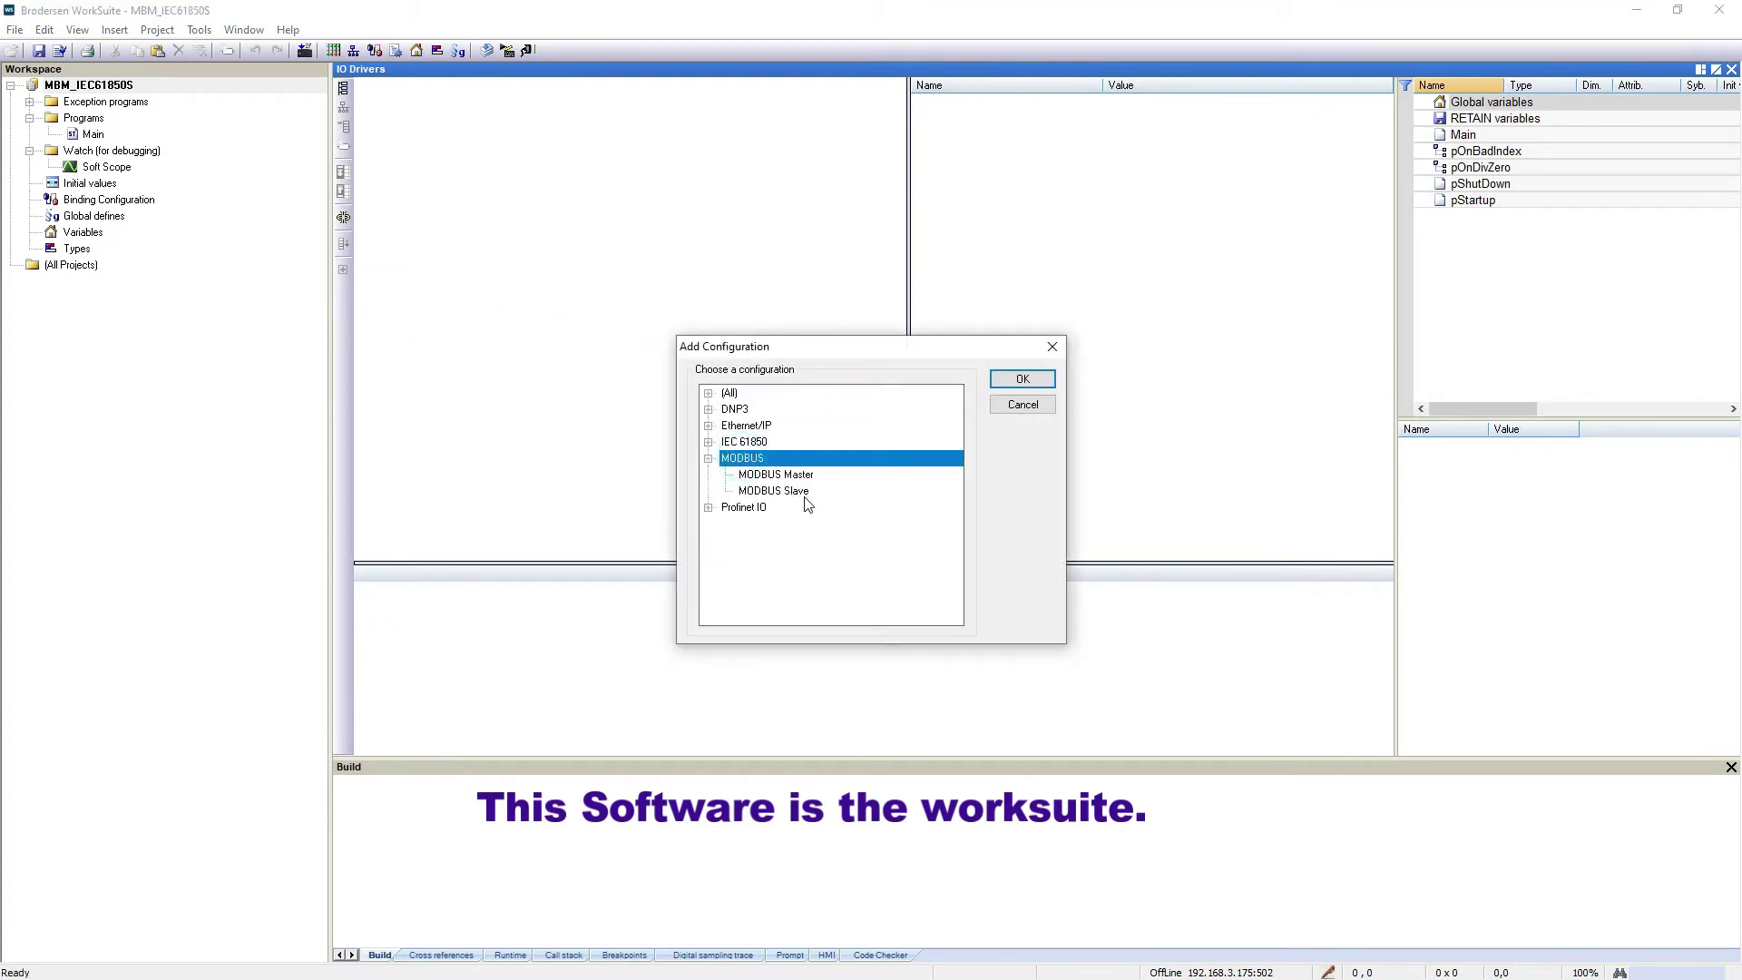
click(808, 479)
double_click(806, 481)
Insert a port under MODBUS Master with address 192.168.3.195.
right_click(438, 85)
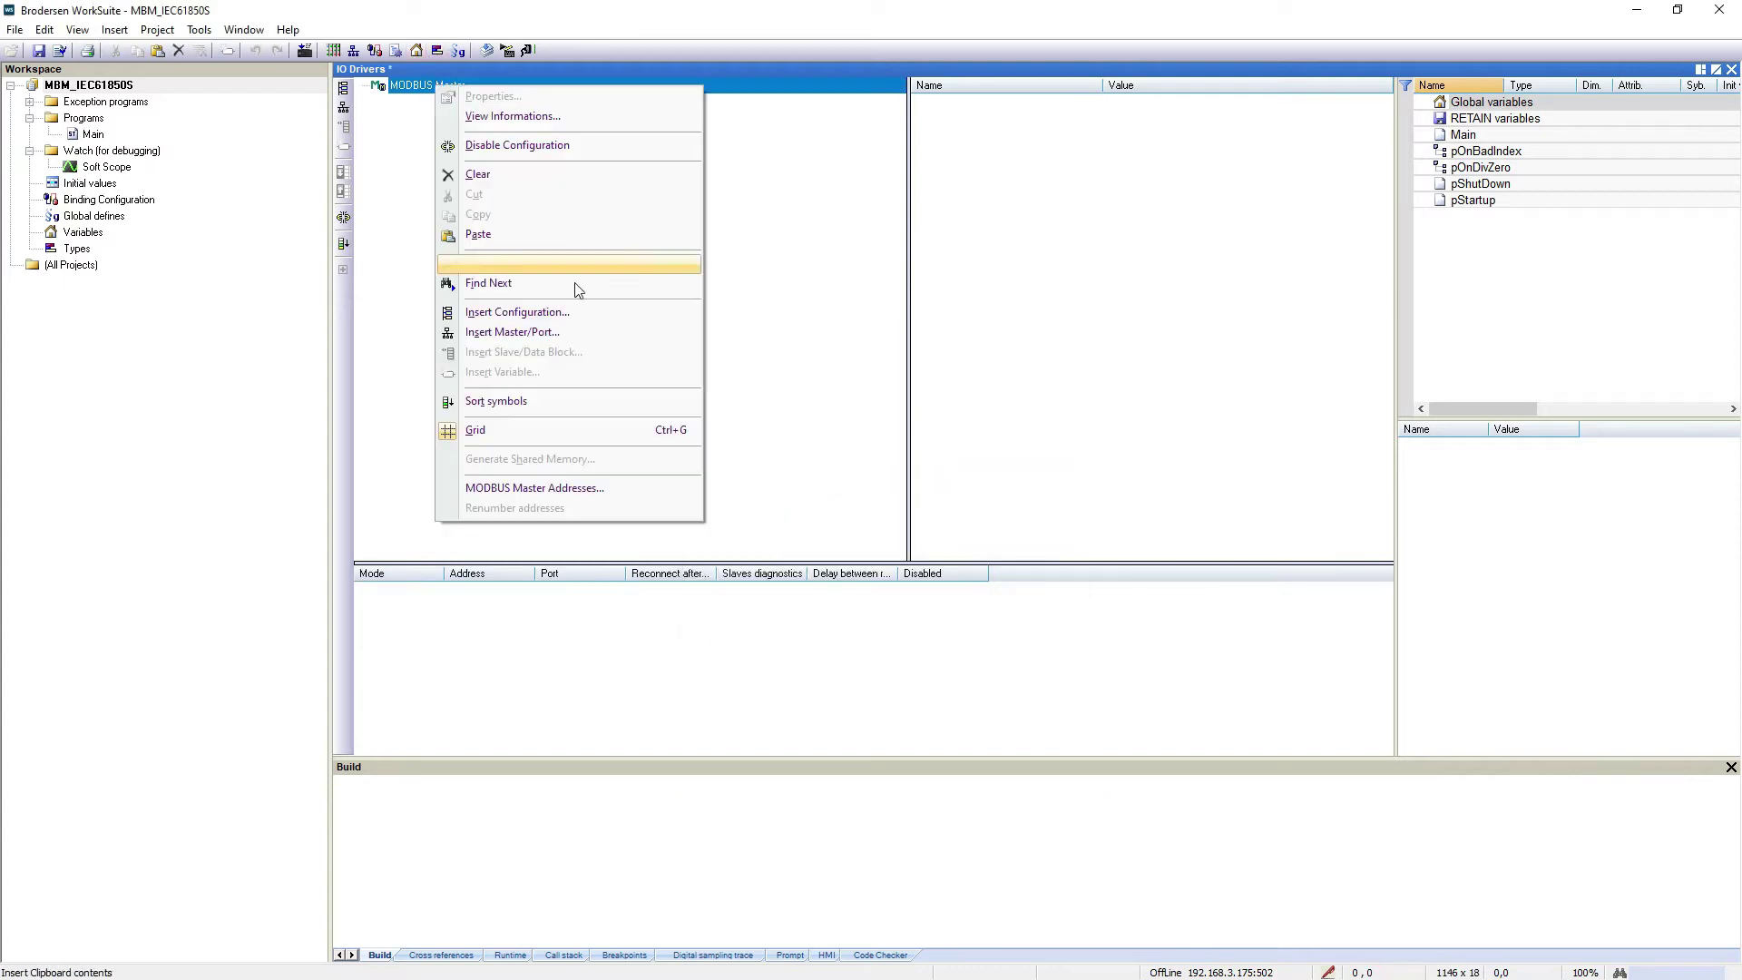
click(564, 332)
double_click(863, 369)
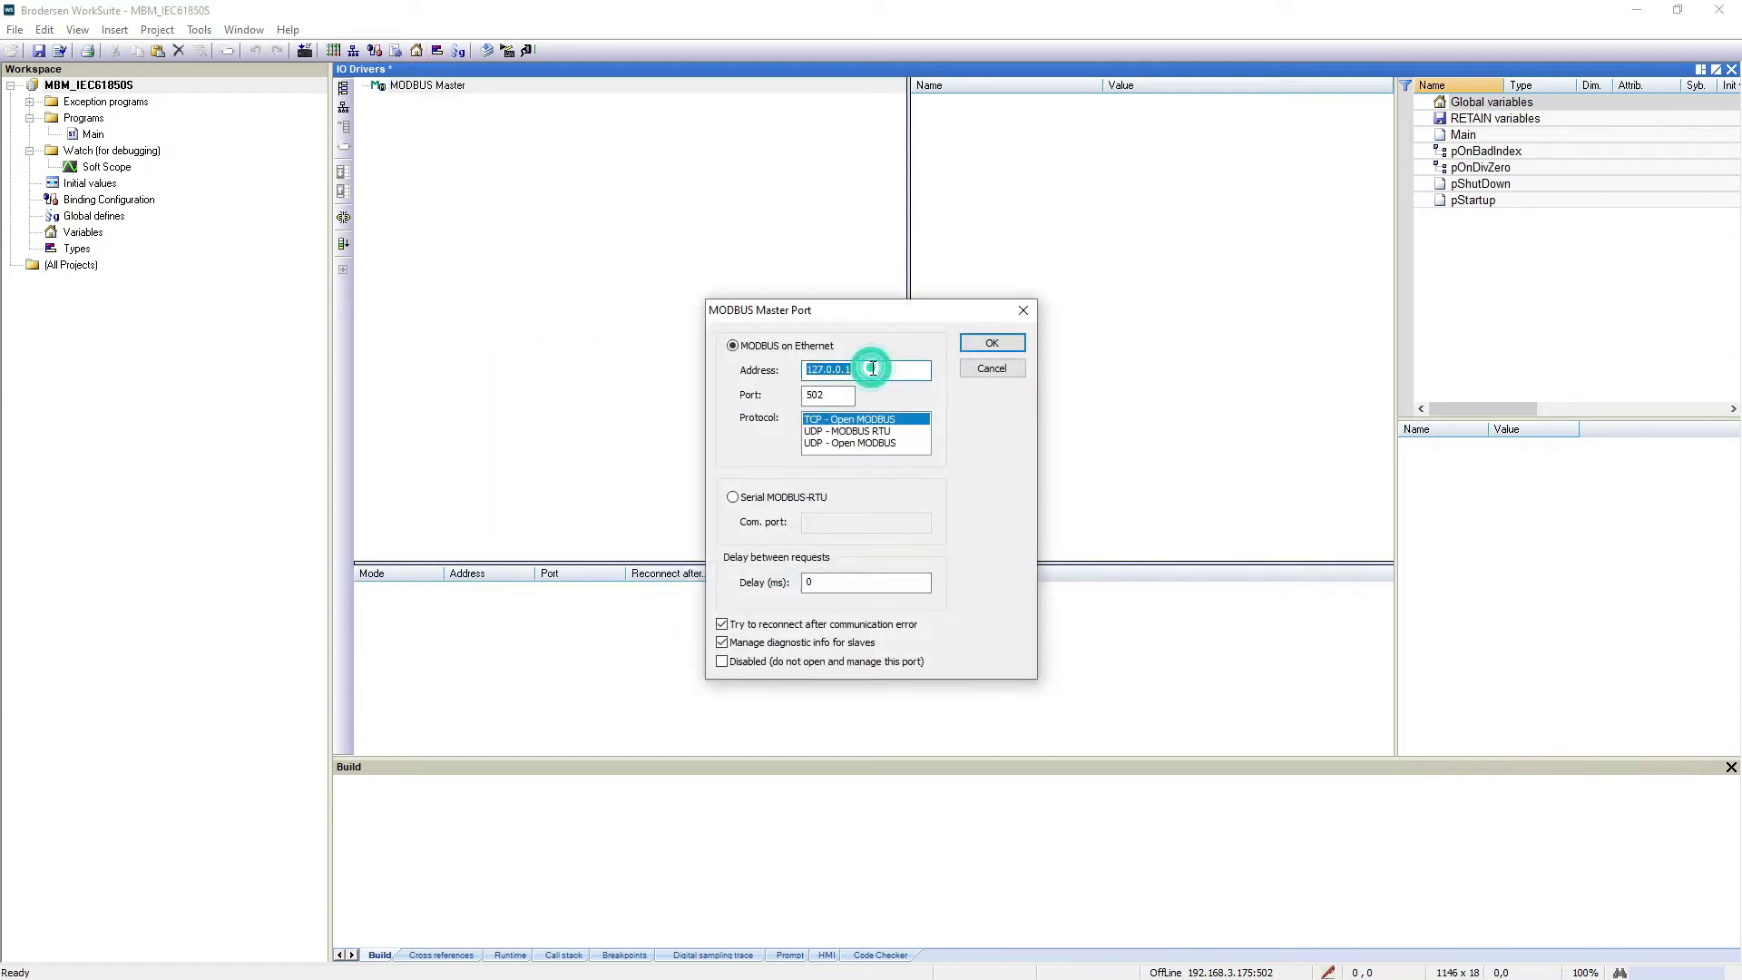
text(192)
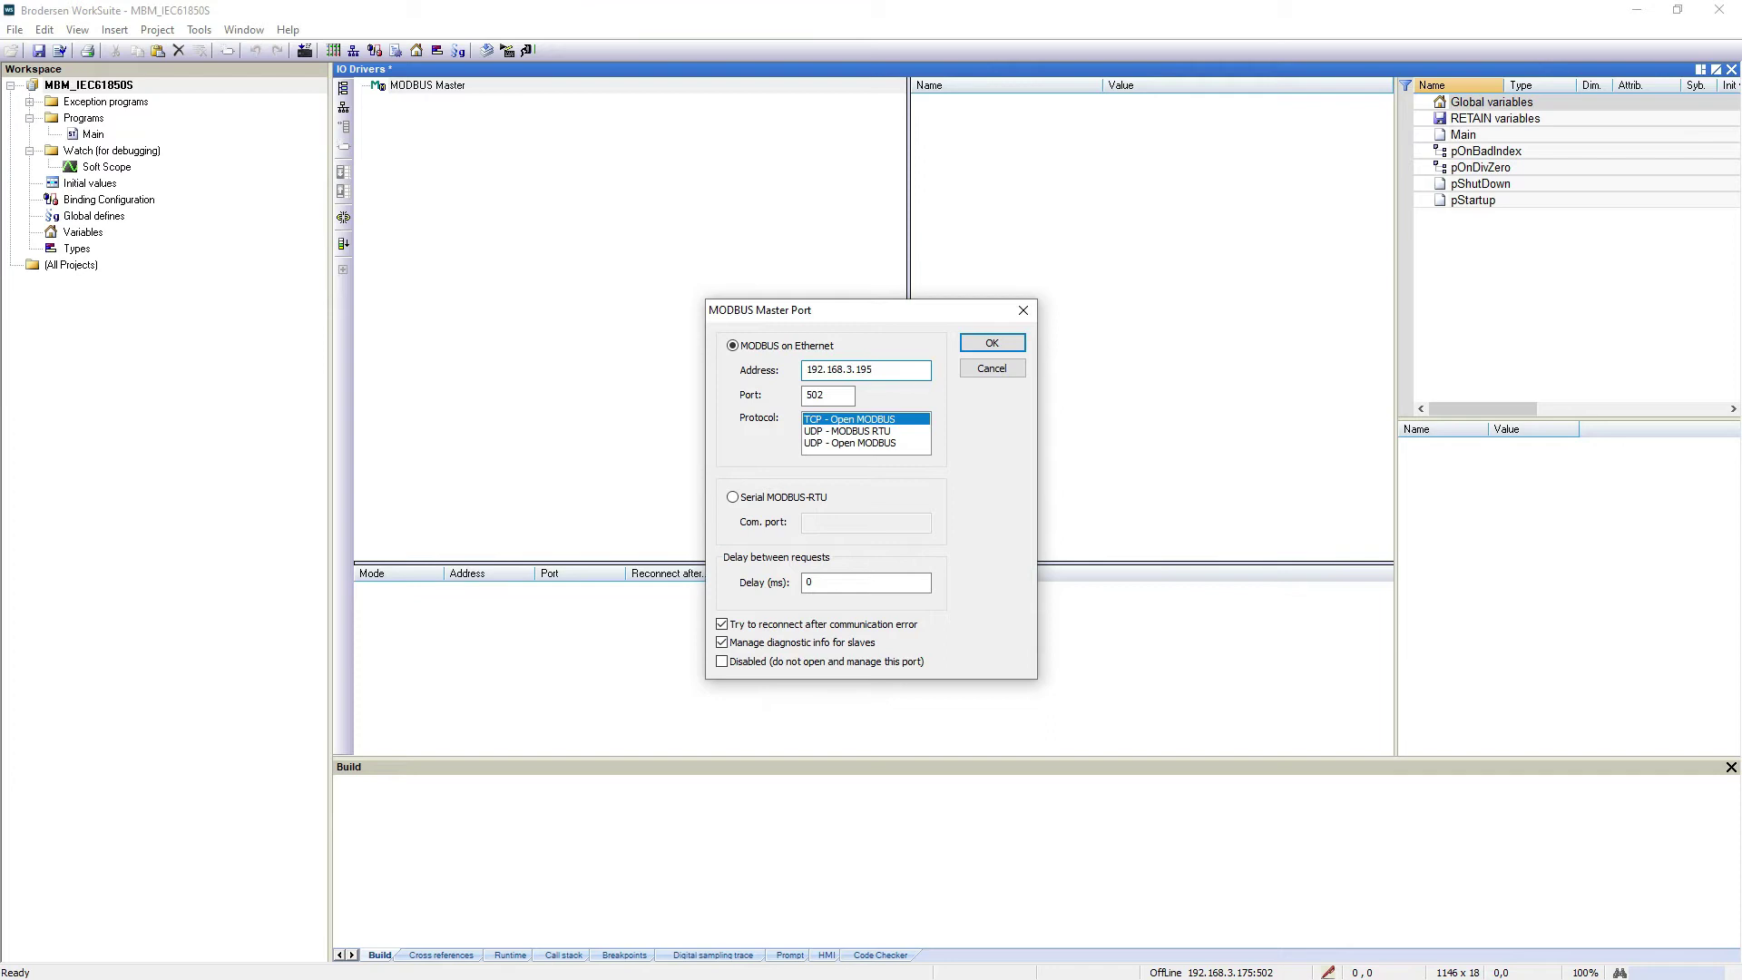
text(.168.3.195)
Confirm the port, then add a data block request with 8 items, 200 ms period, 500 ms on error.
click(991, 343)
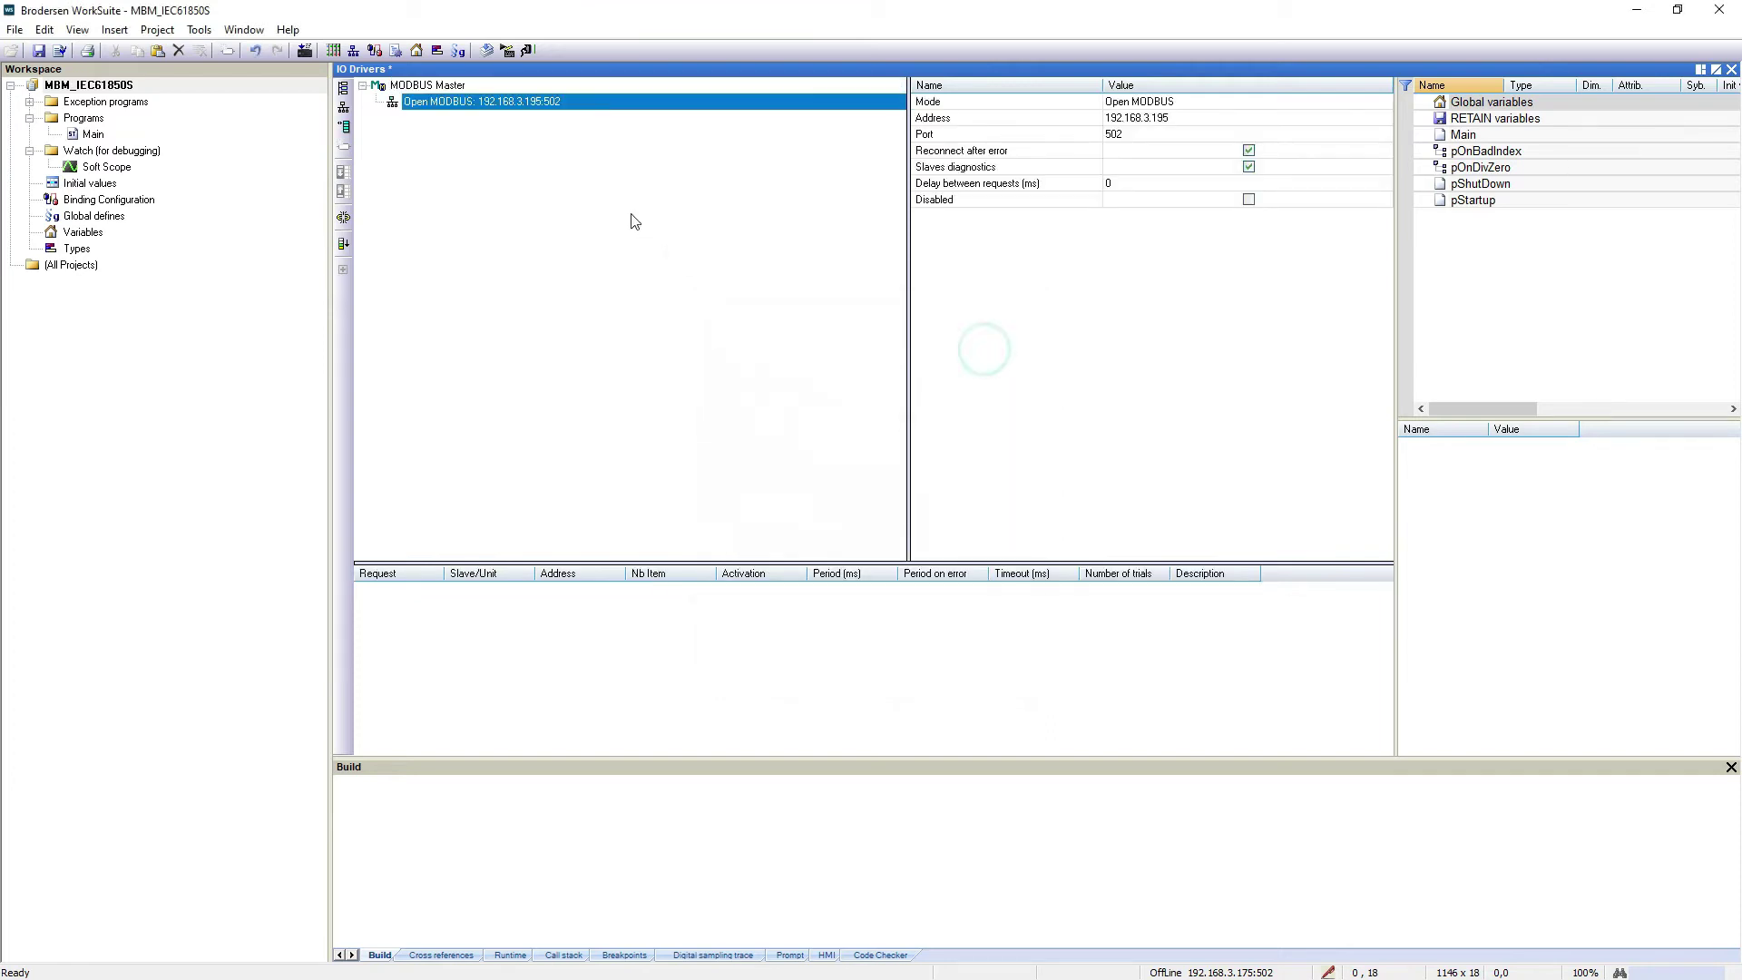
right_click(462, 111)
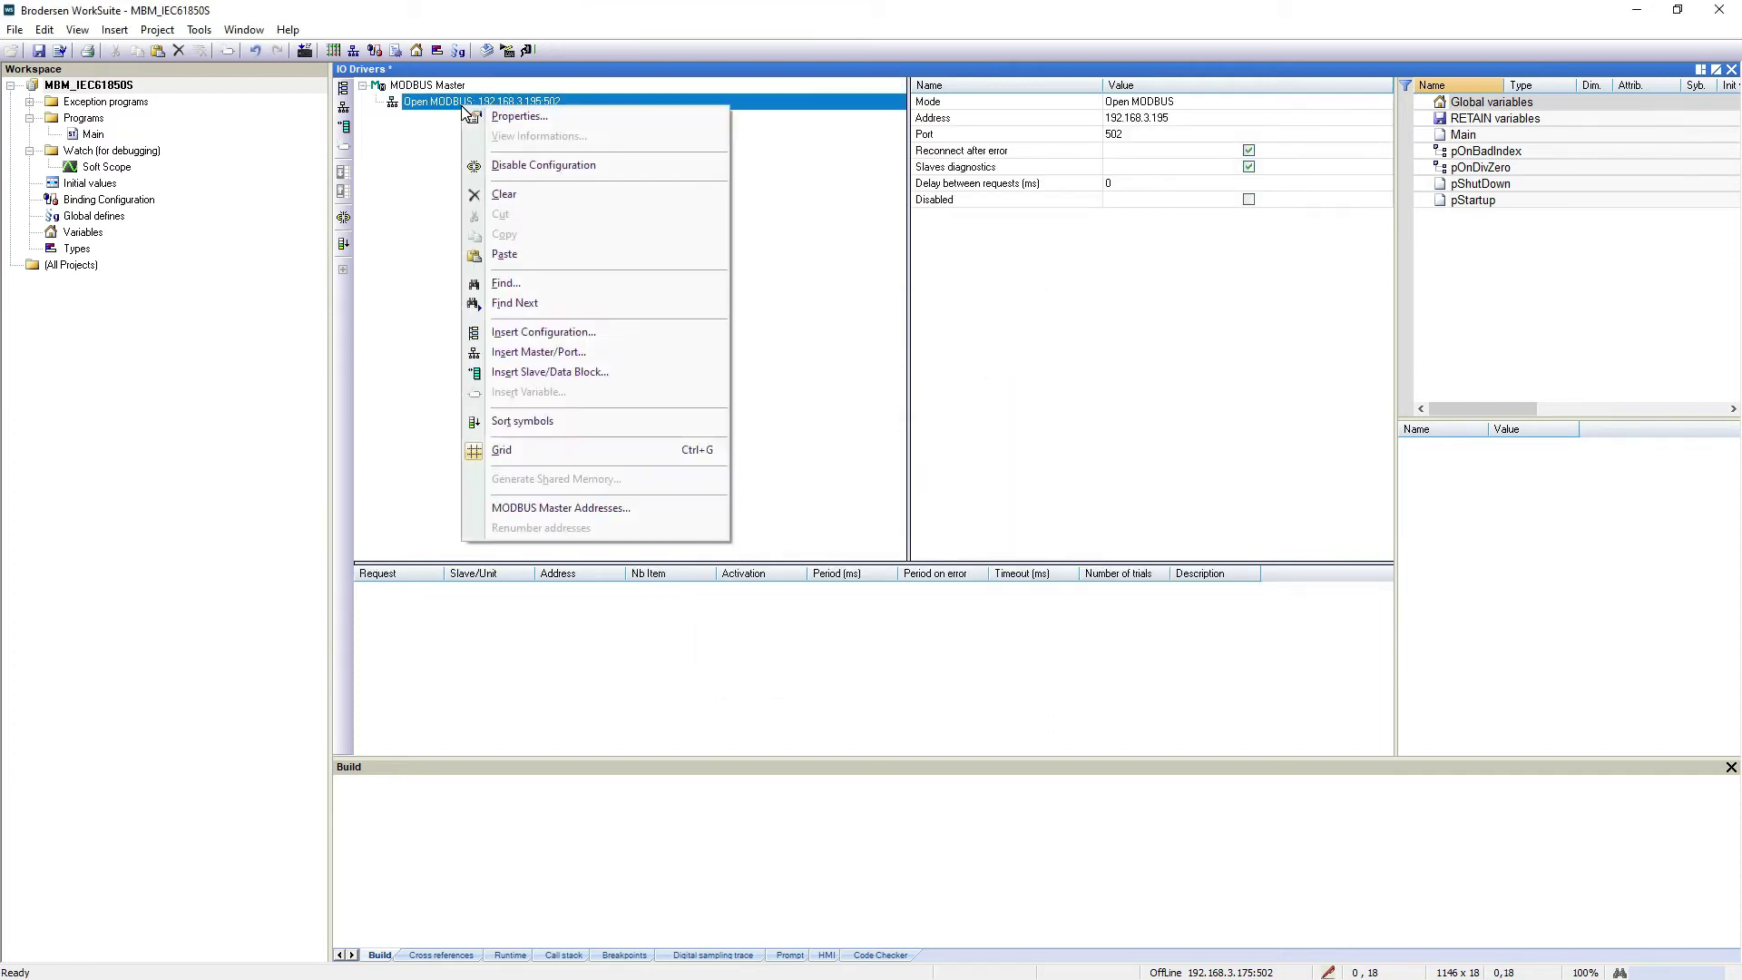
click(545, 373)
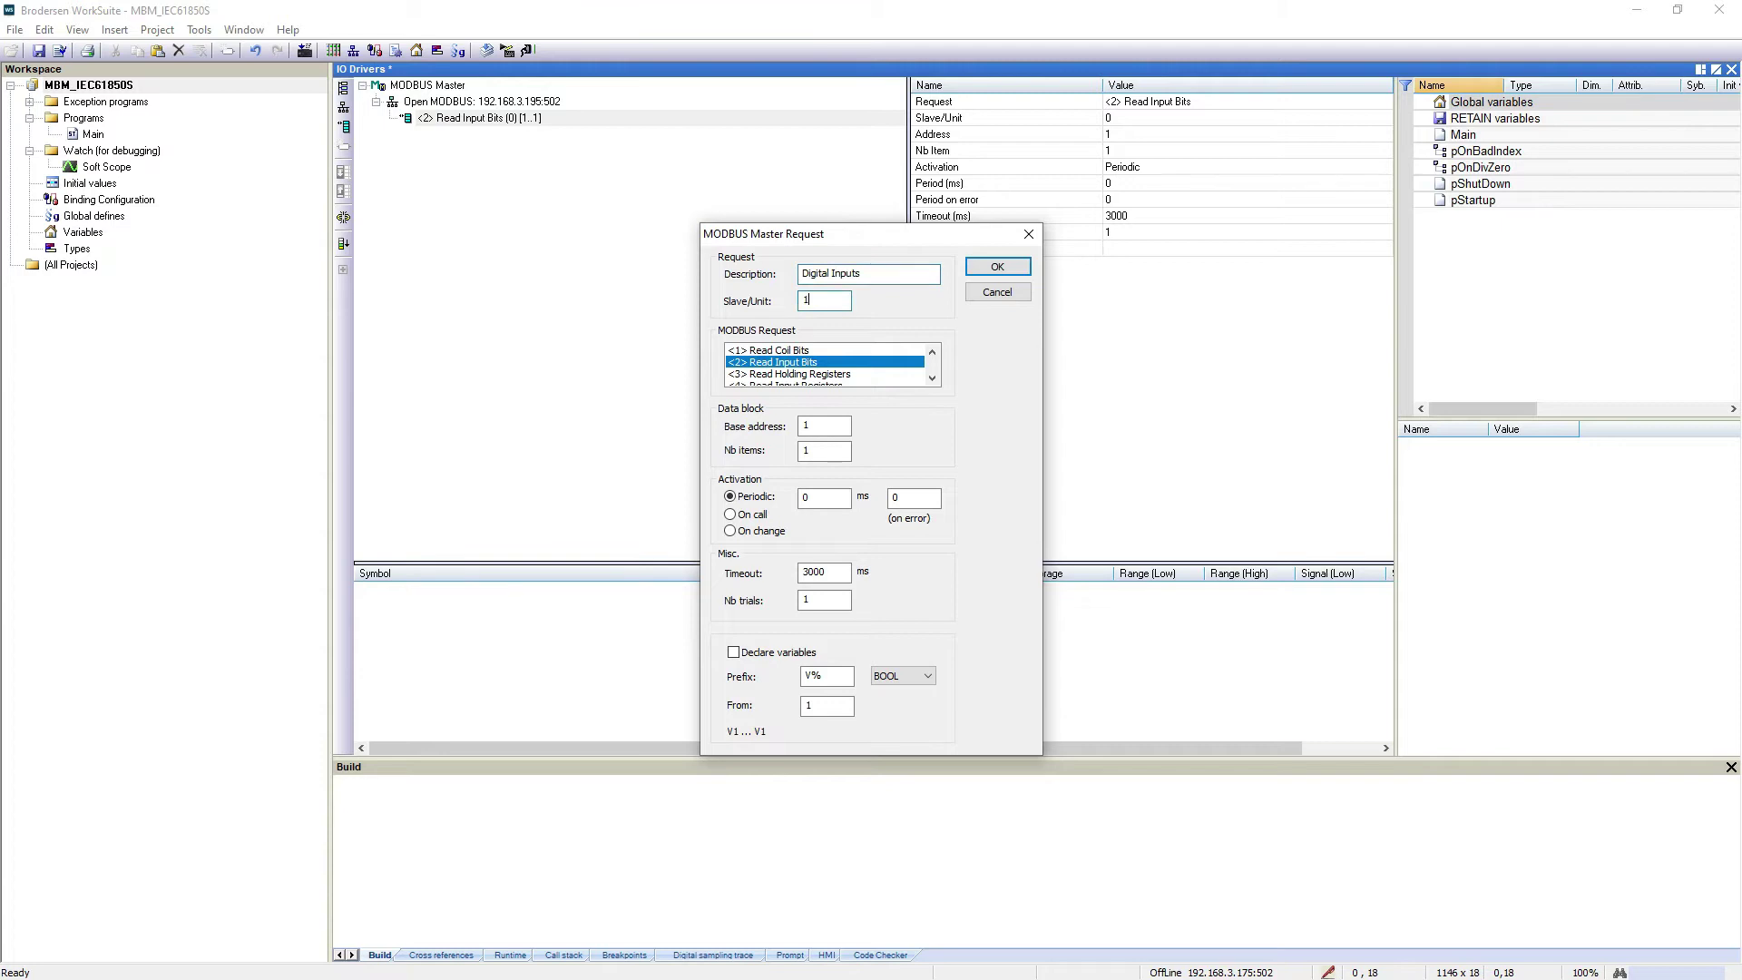
double_click(824, 450)
text(8)
click(823, 496)
double_click(823, 495)
text(200)
key(Tab)
text(500)
Declare the request's variables with prefix MB_DI%, confirm, and reopen the Digital Inputs request.
click(776, 653)
click(828, 678)
key(Left)
key(BackSpace)
text(MB_DI)
click(997, 267)
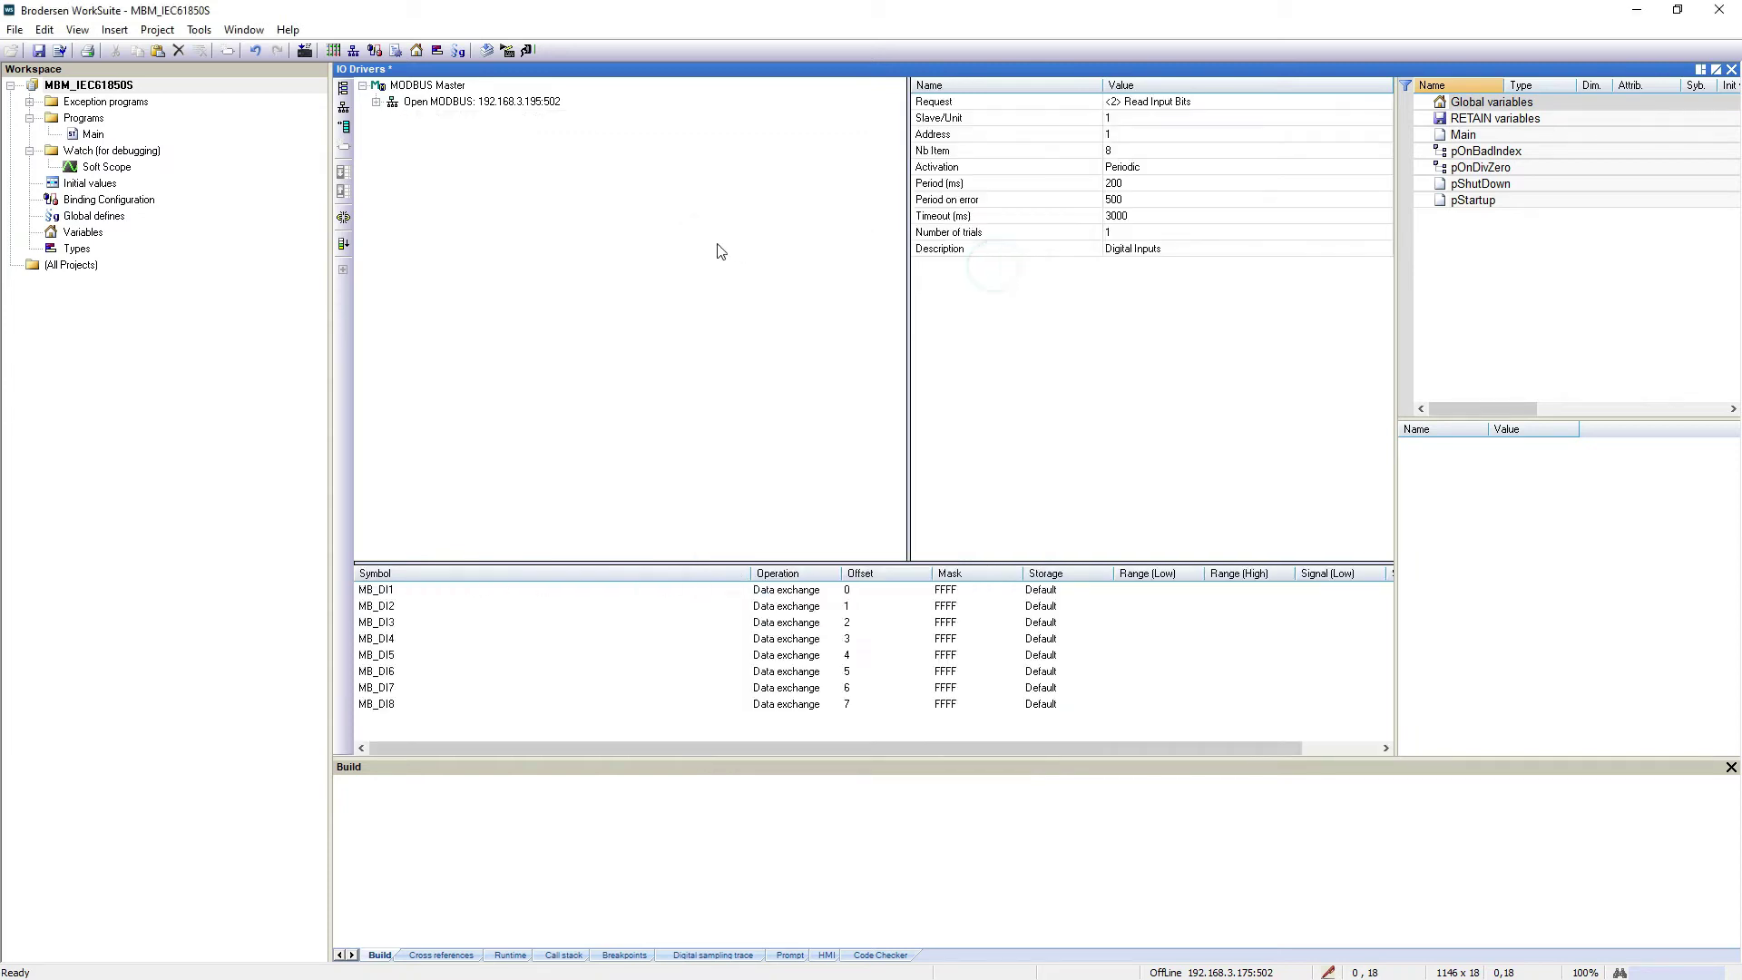
double_click(377, 114)
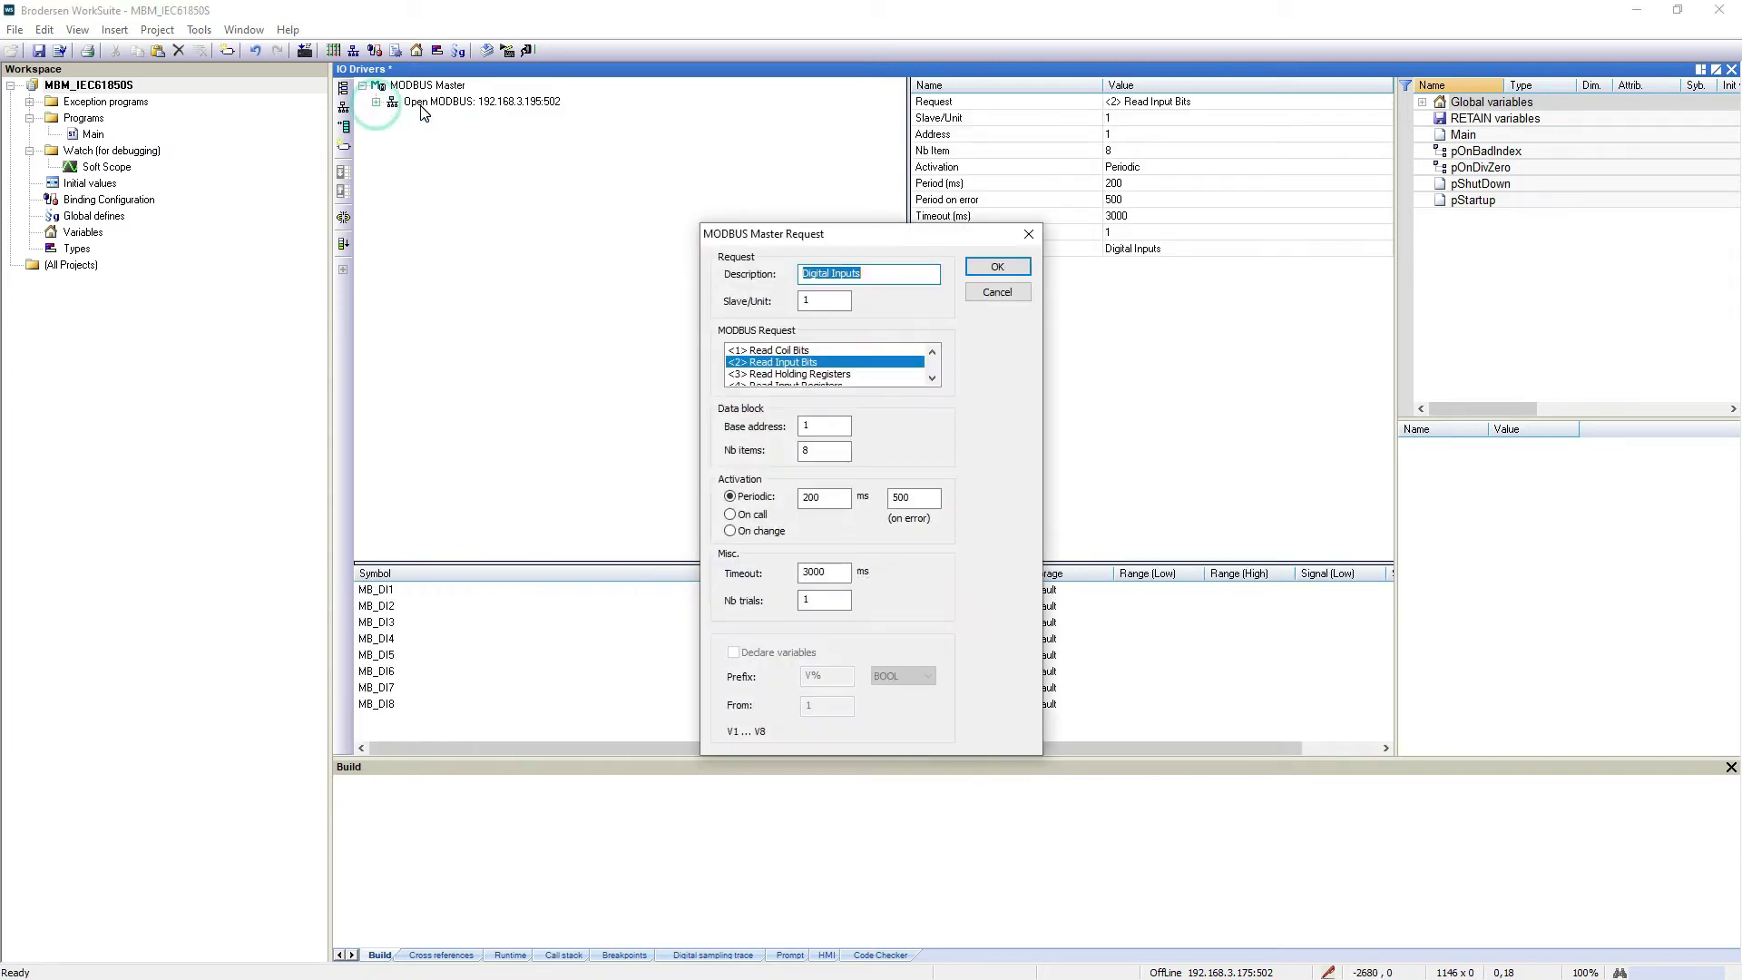
Add an Analogue Inputs data block request to the port using Read Input Registers.
click(989, 295)
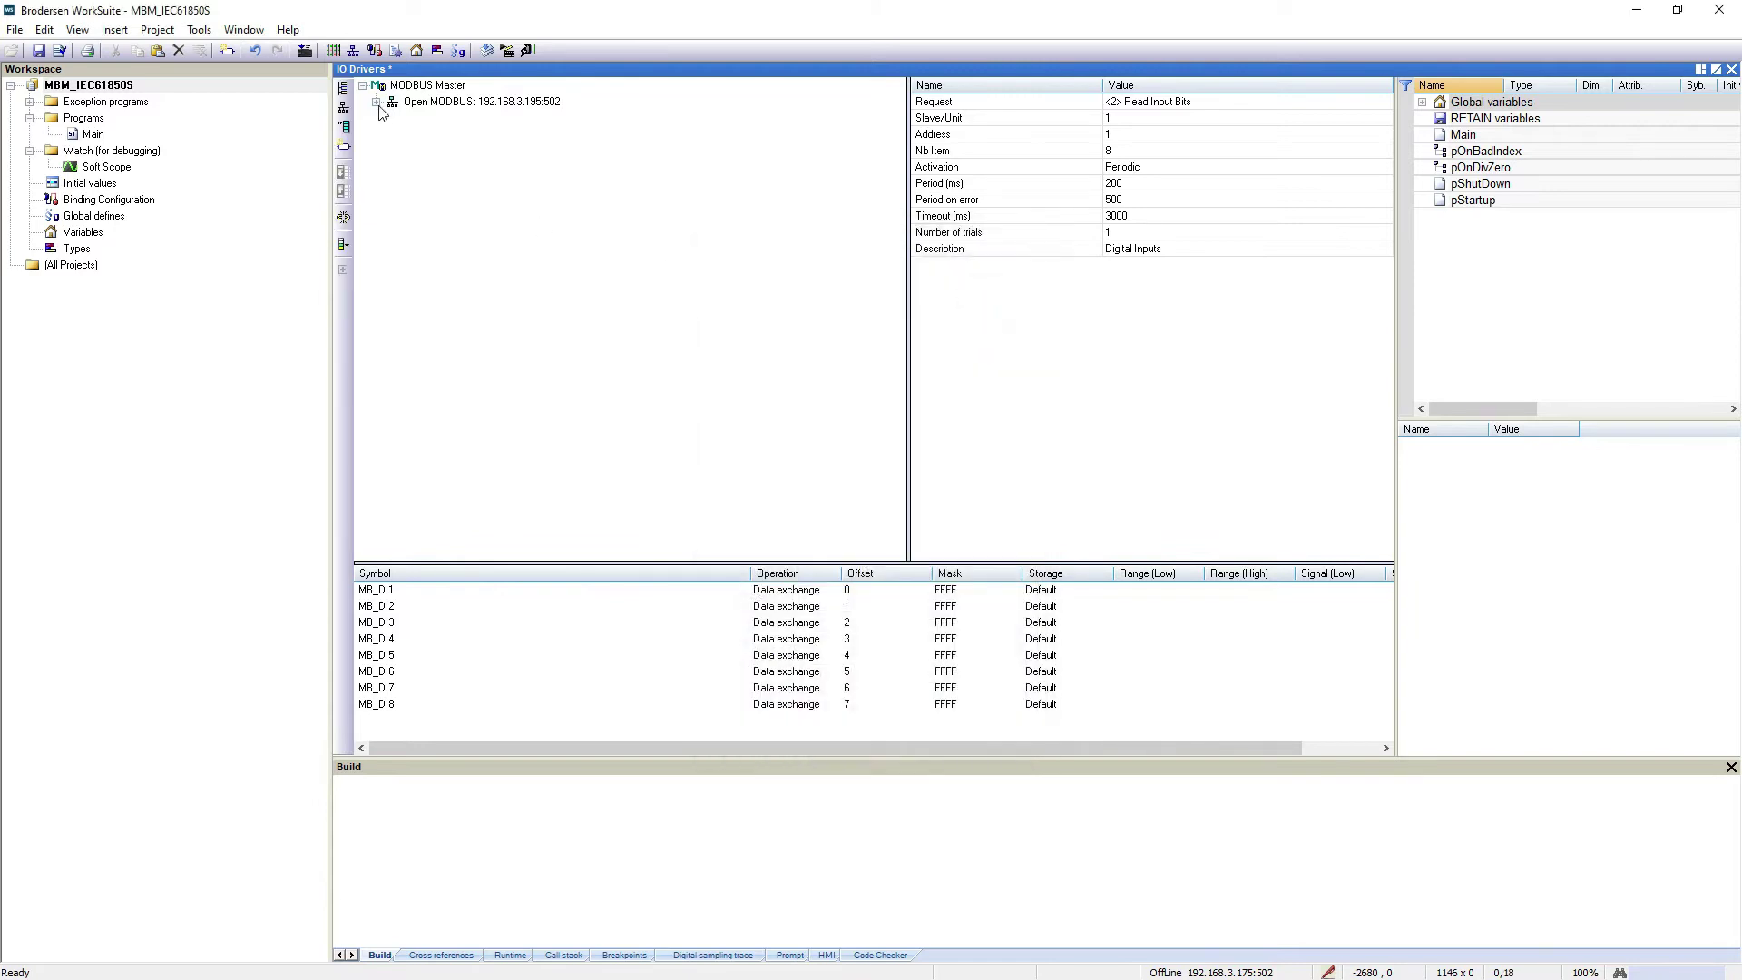
click(433, 102)
right_click(436, 105)
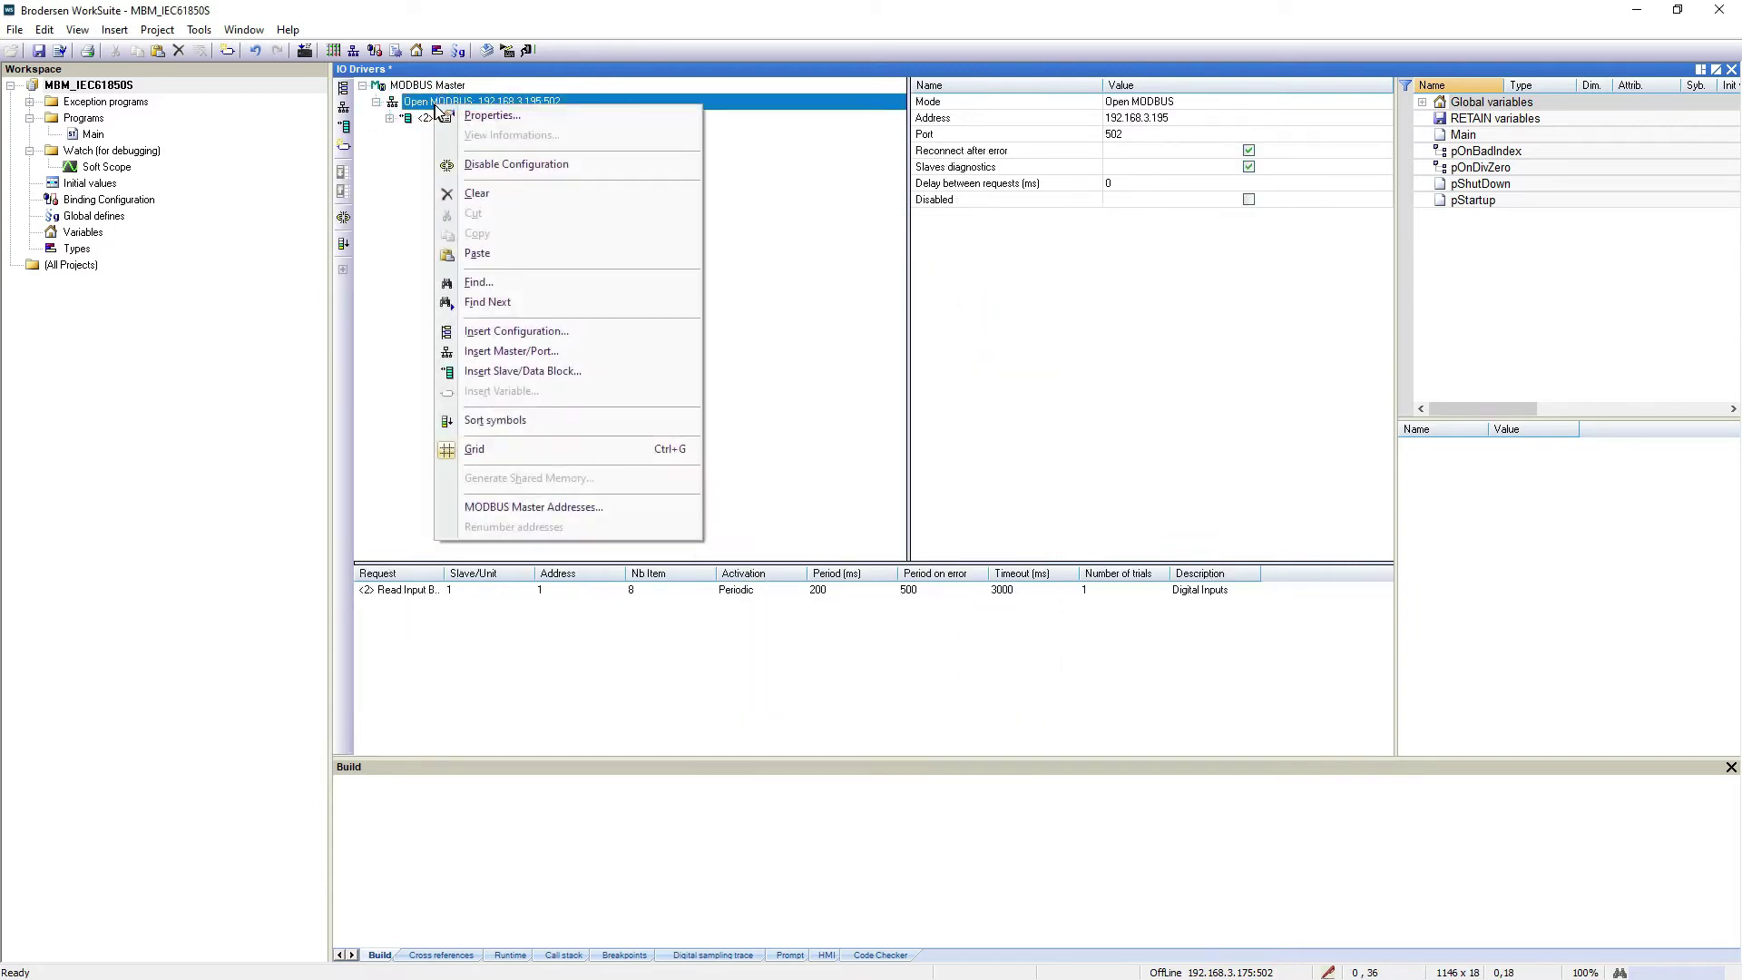
click(554, 374)
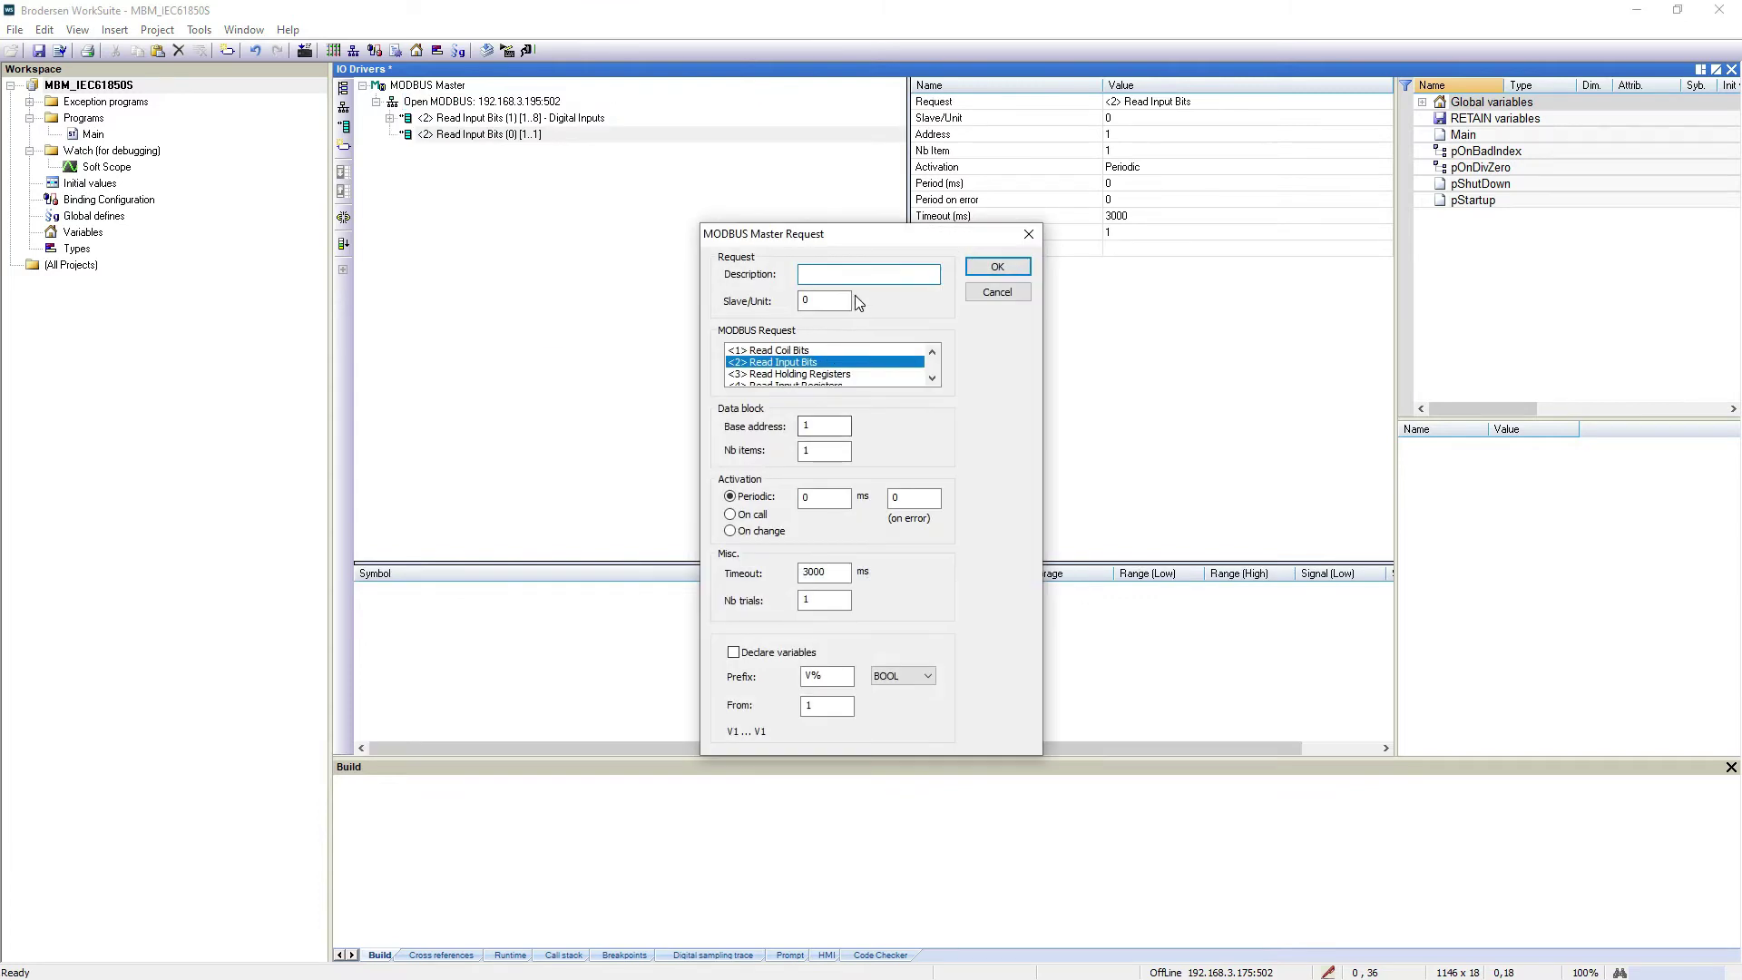
text(Anao)
scroll(853, 379, down, 2)
click(828, 362)
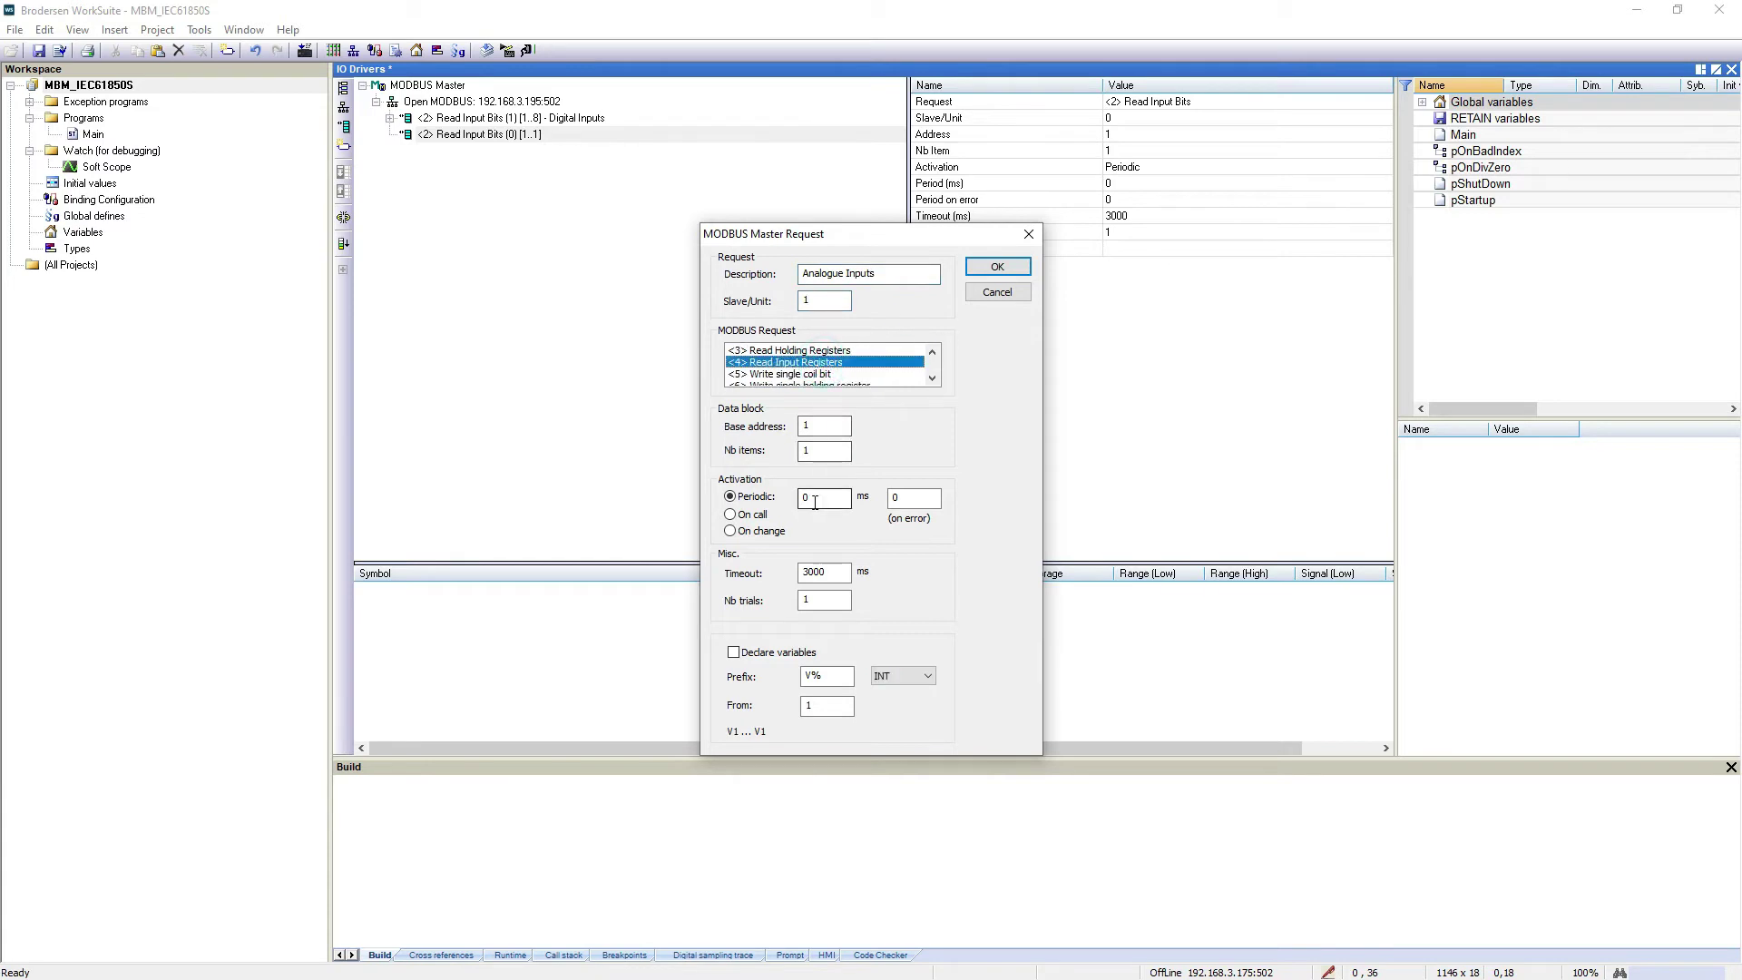
Set its periodic interval to 250 and declare variables with prefix MB_AI%, then confirm.
double_click(814, 500)
text(2)
text(500)
click(733, 651)
double_click(822, 676)
text(MB_AI)
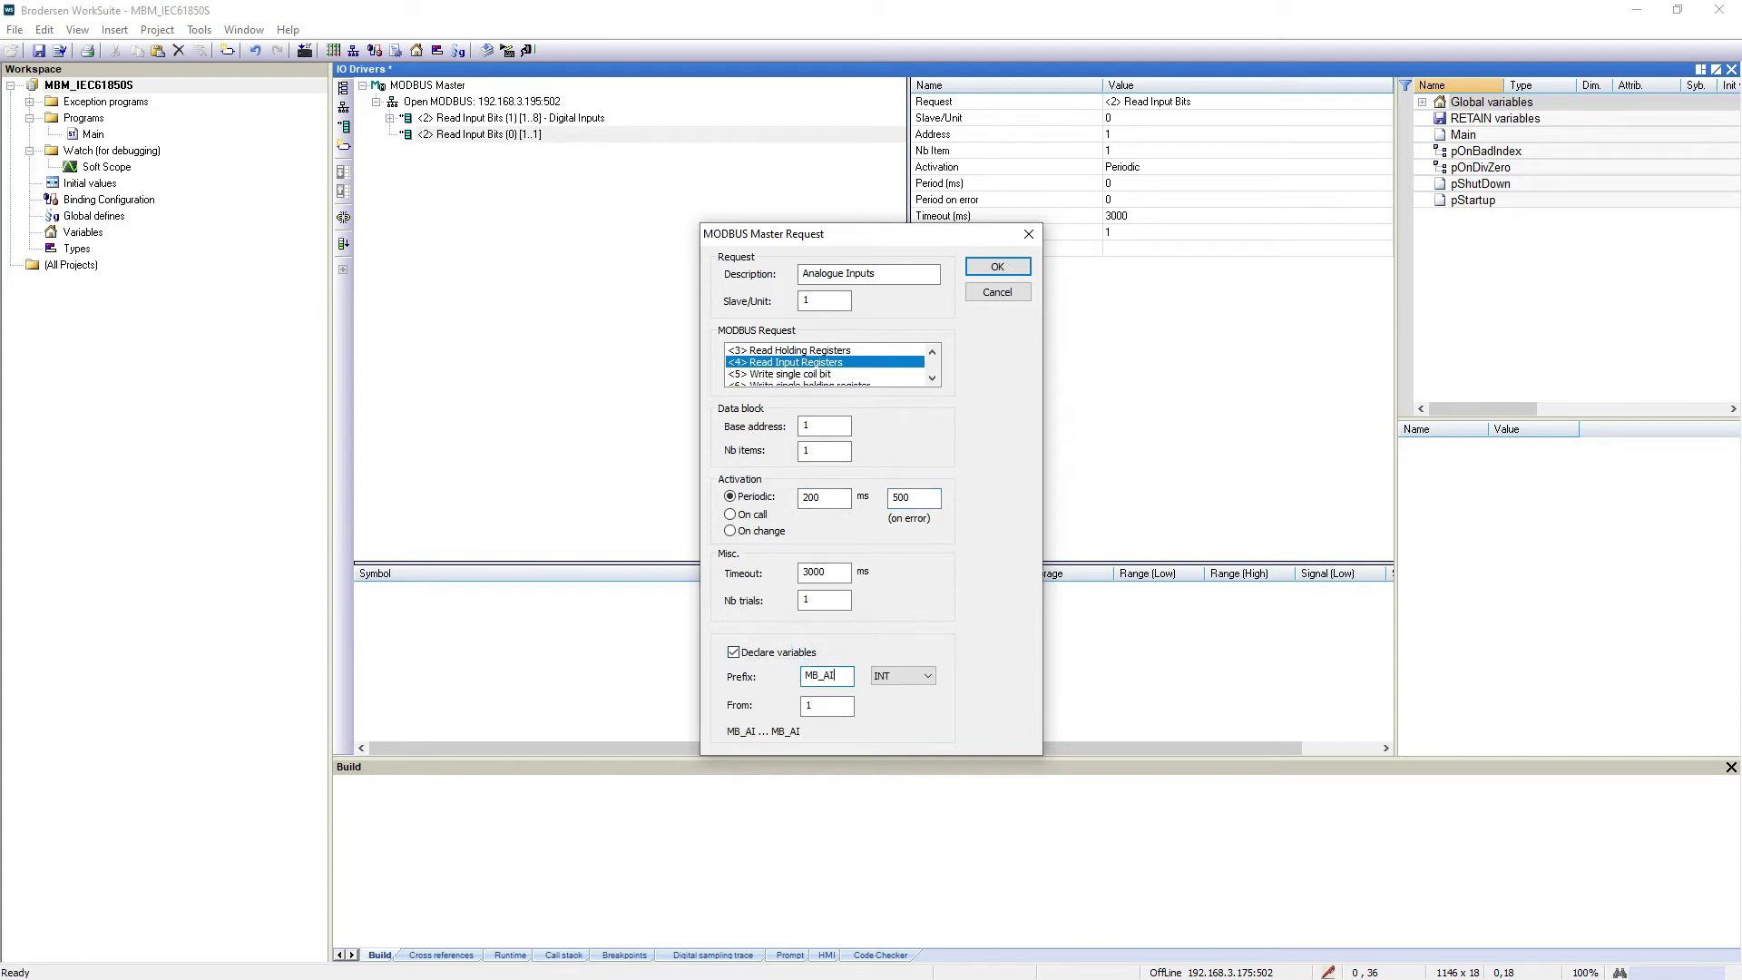
text(%)
click(988, 268)
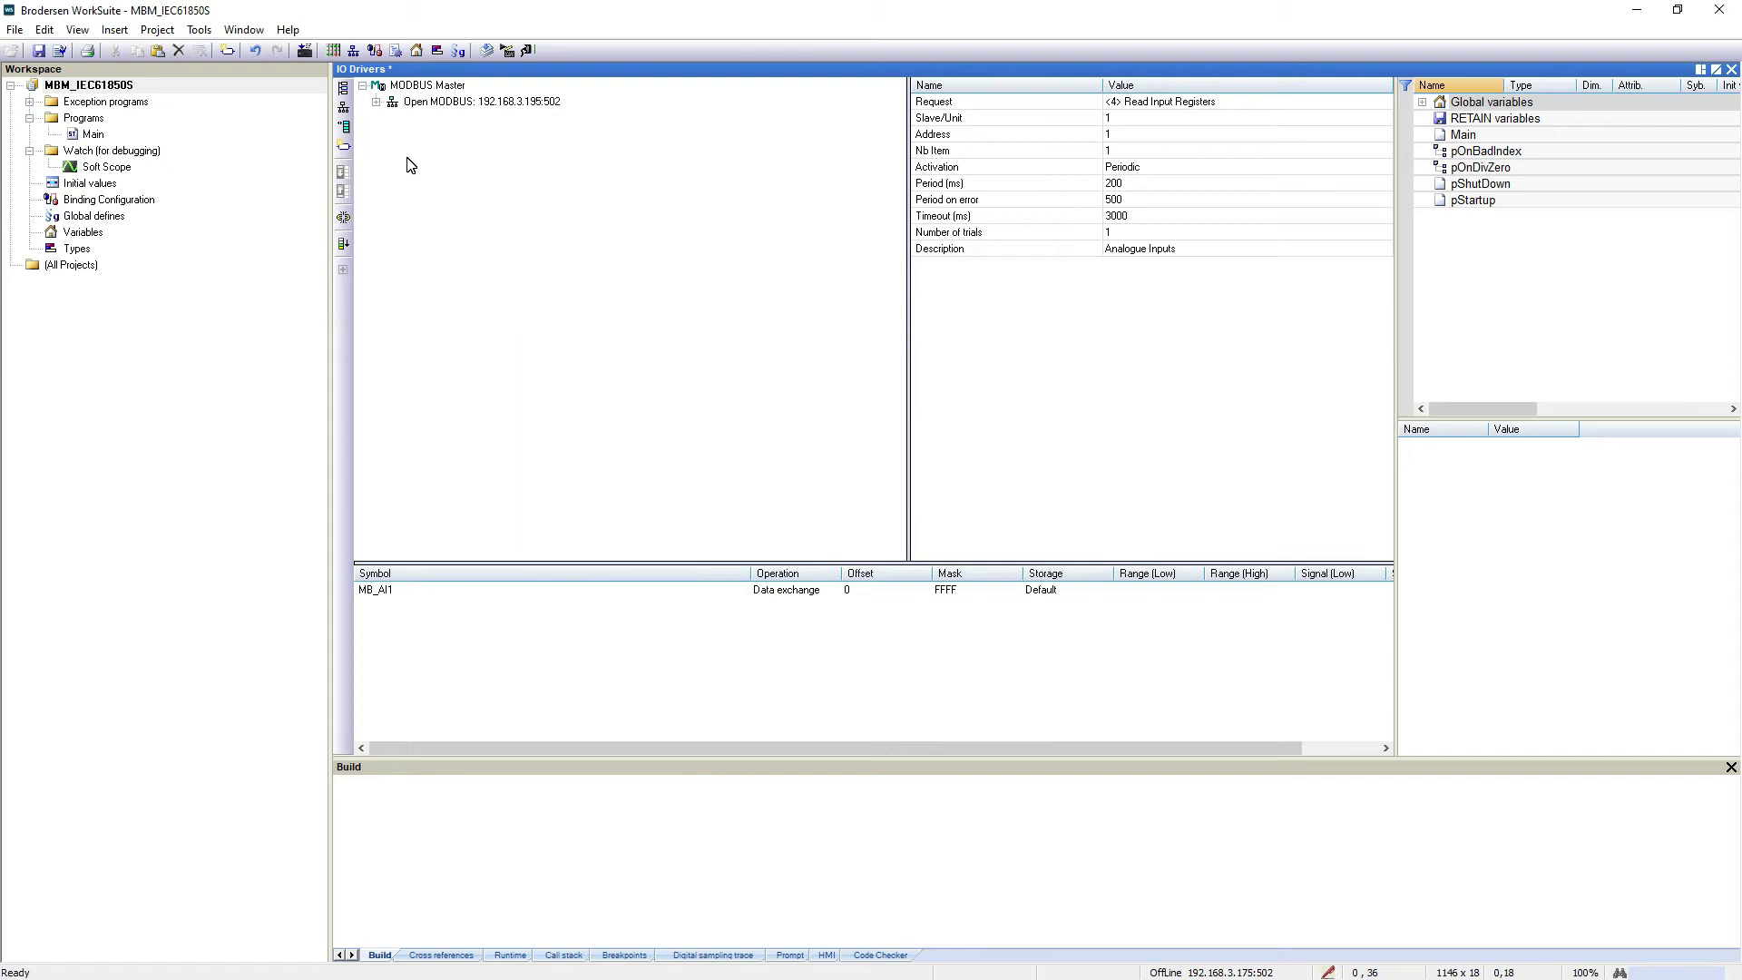
Expand the port, Analogue Inputs and Digital Inputs to show MB_AI1 and MB_DI1–MB_DI8.
click(376, 101)
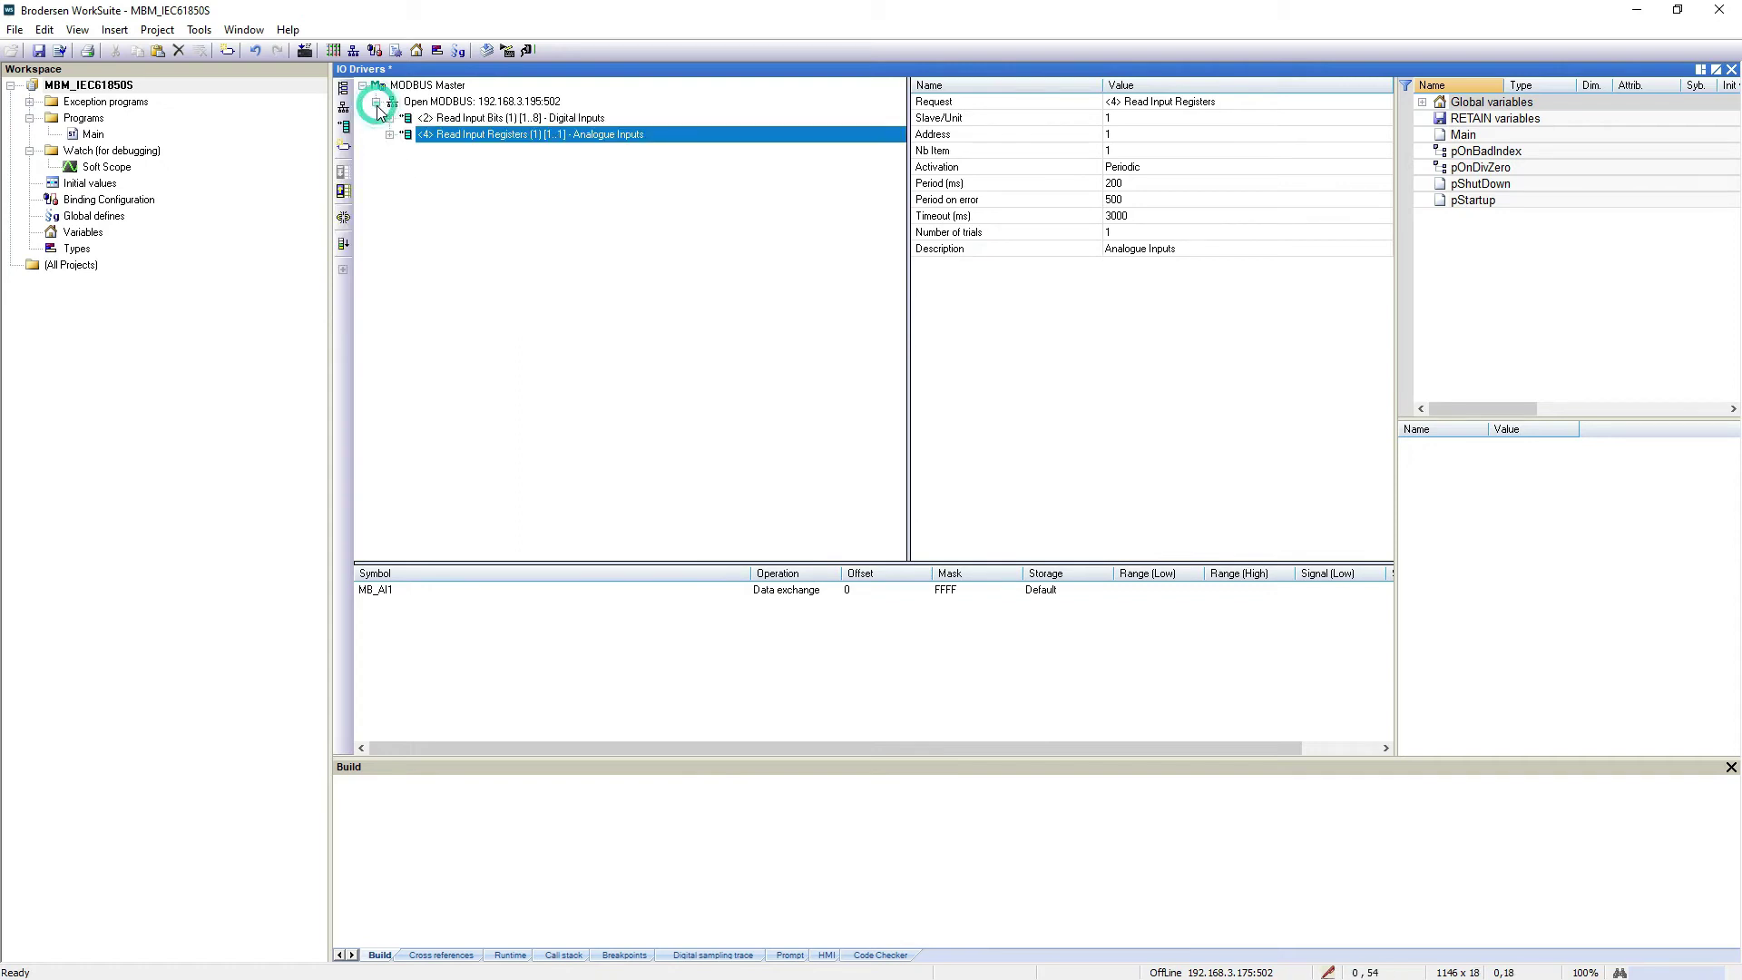
click(389, 135)
click(389, 118)
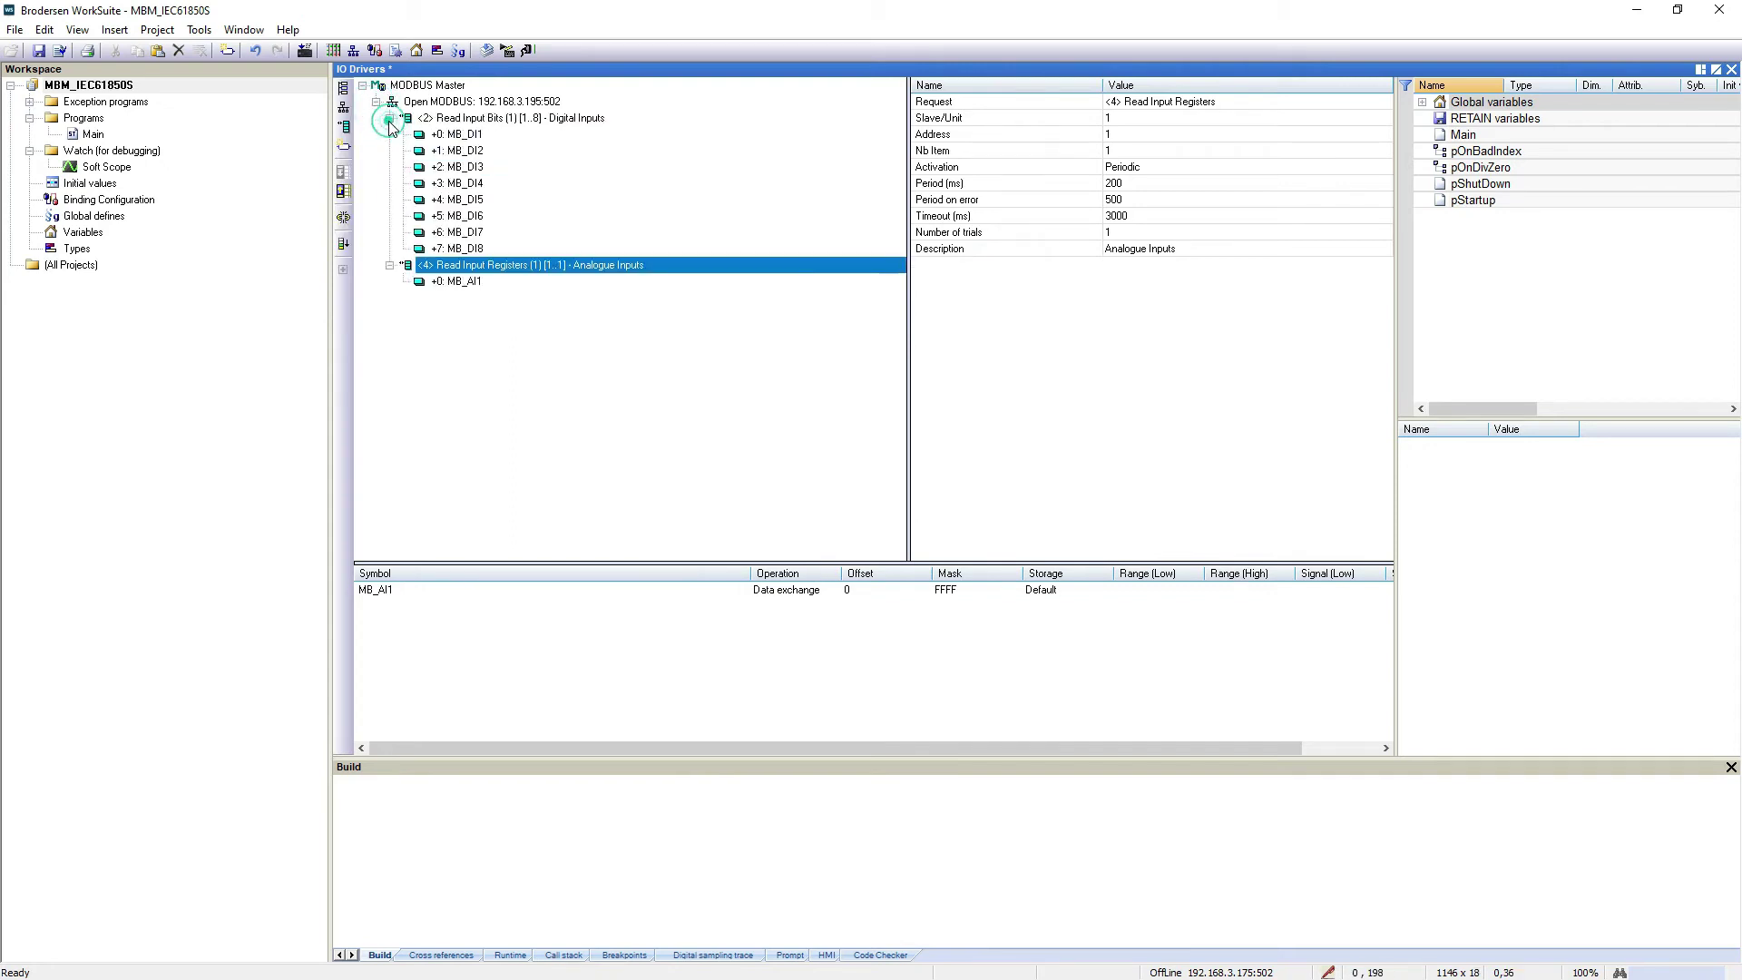
click(416, 336)
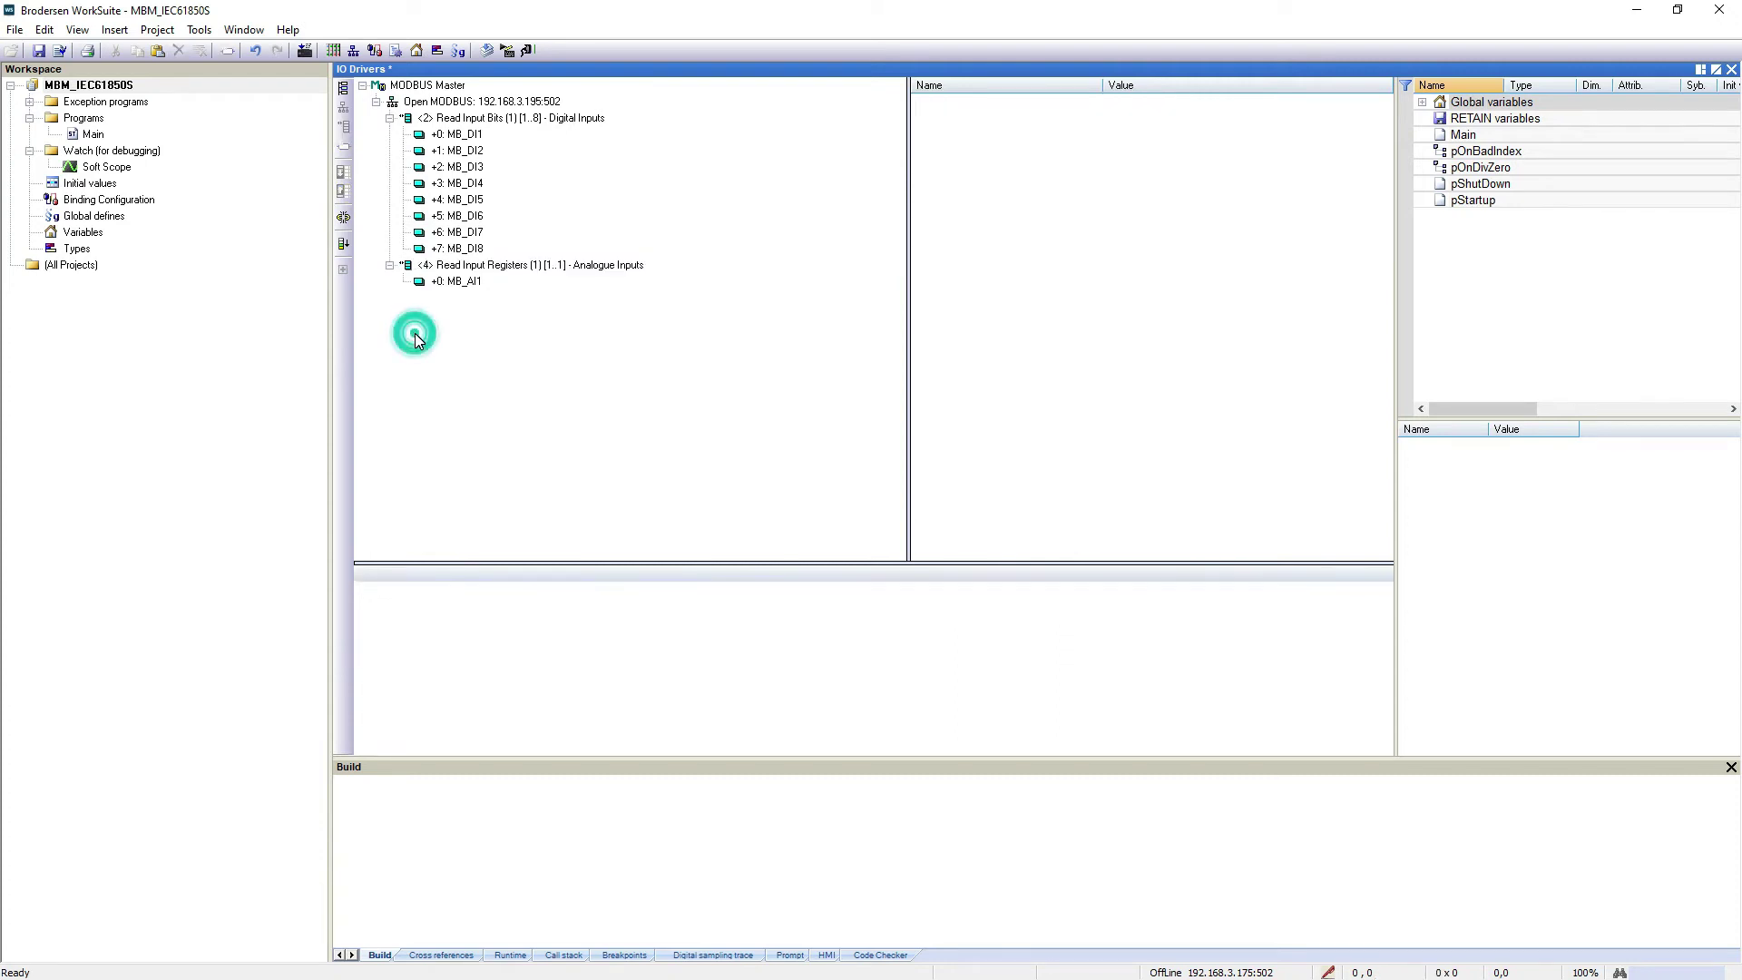
Insert an IEC 61850 item named RTU32M into the MBM_IEC61850S project.
click(101, 87)
right_click(102, 87)
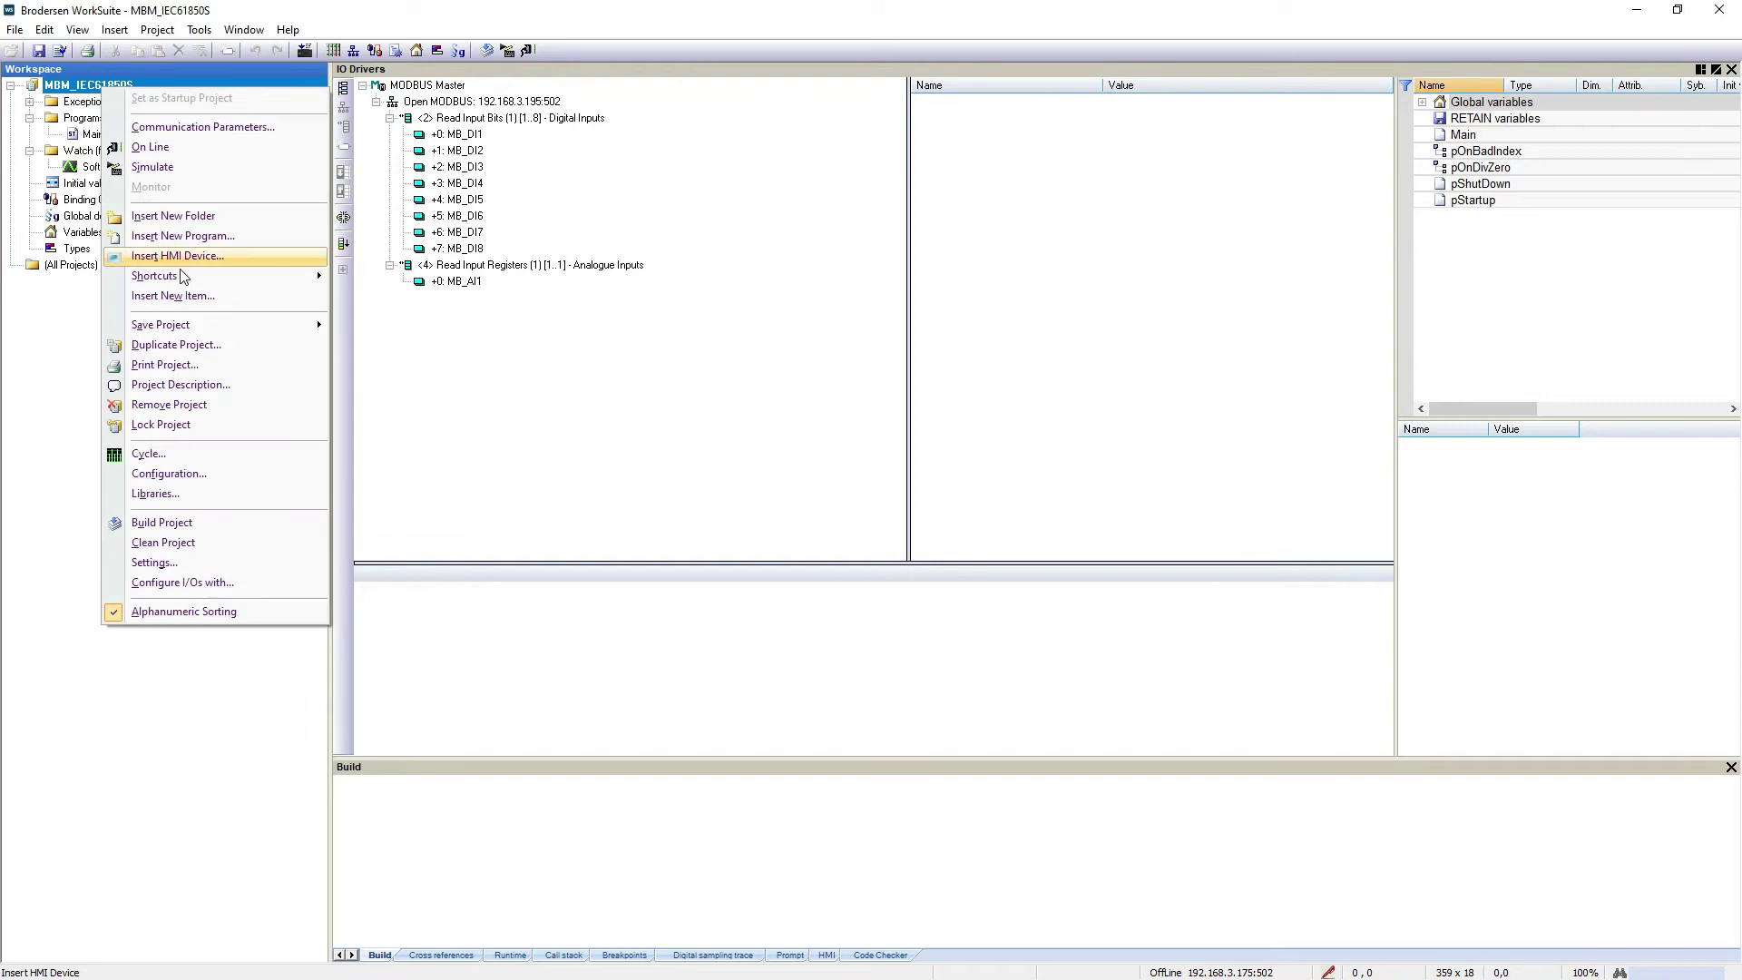
click(172, 296)
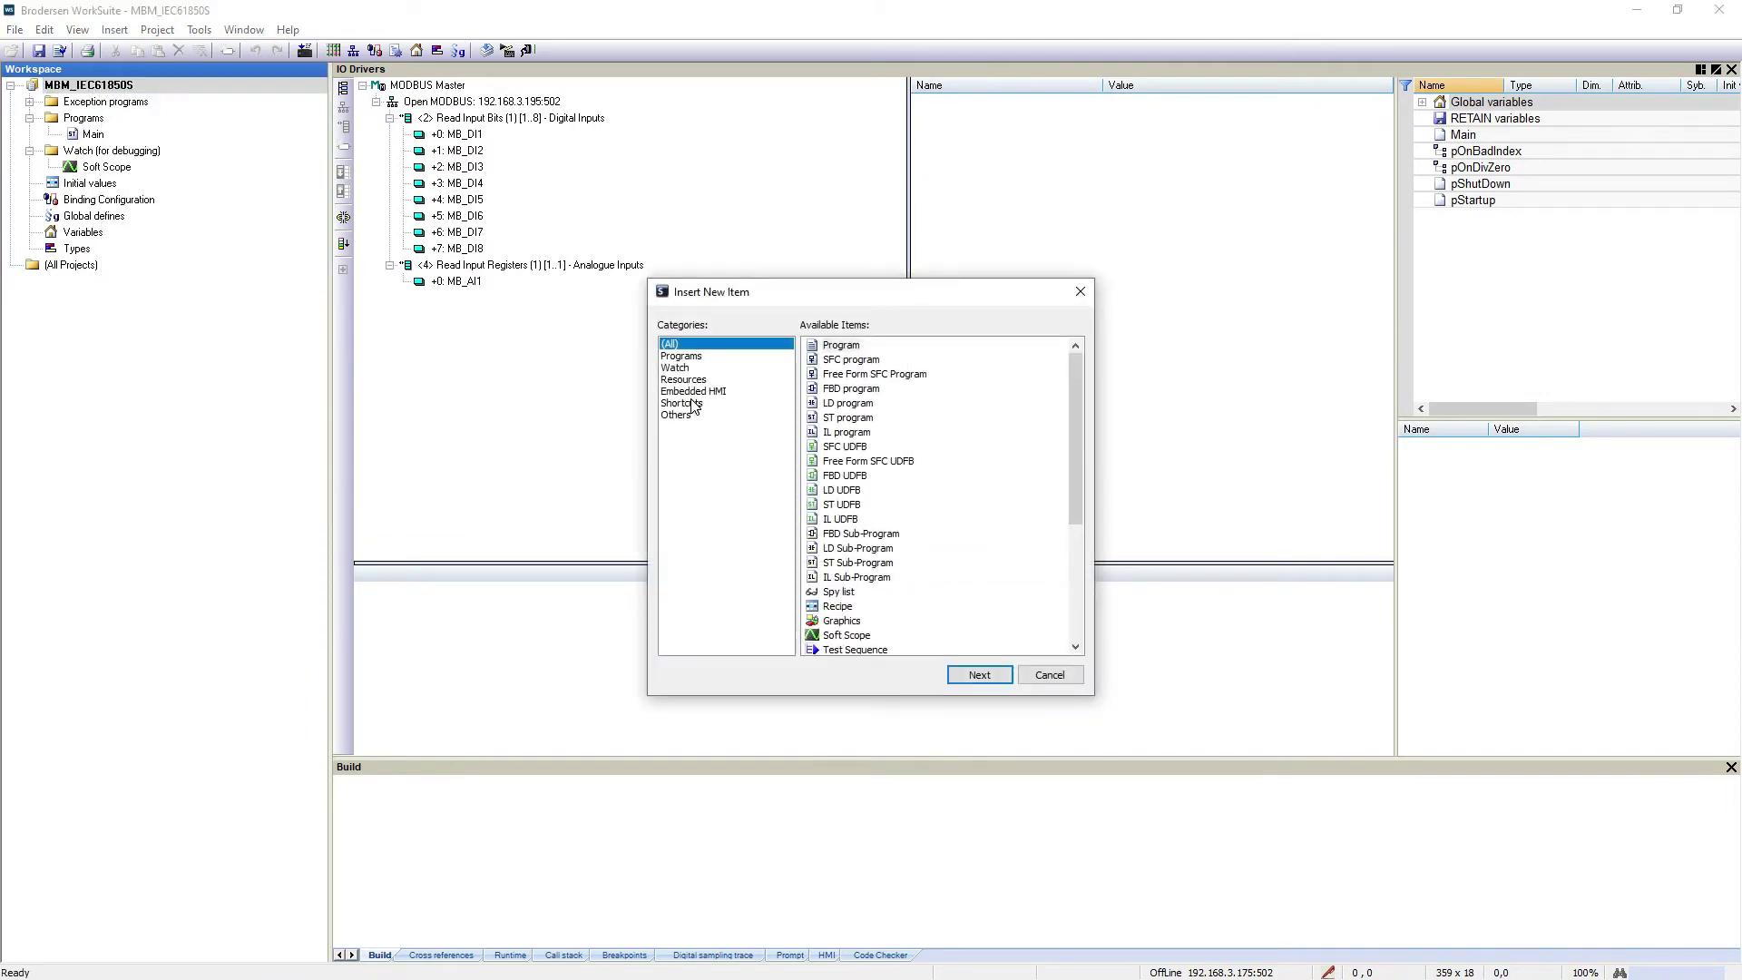
click(688, 415)
double_click(849, 350)
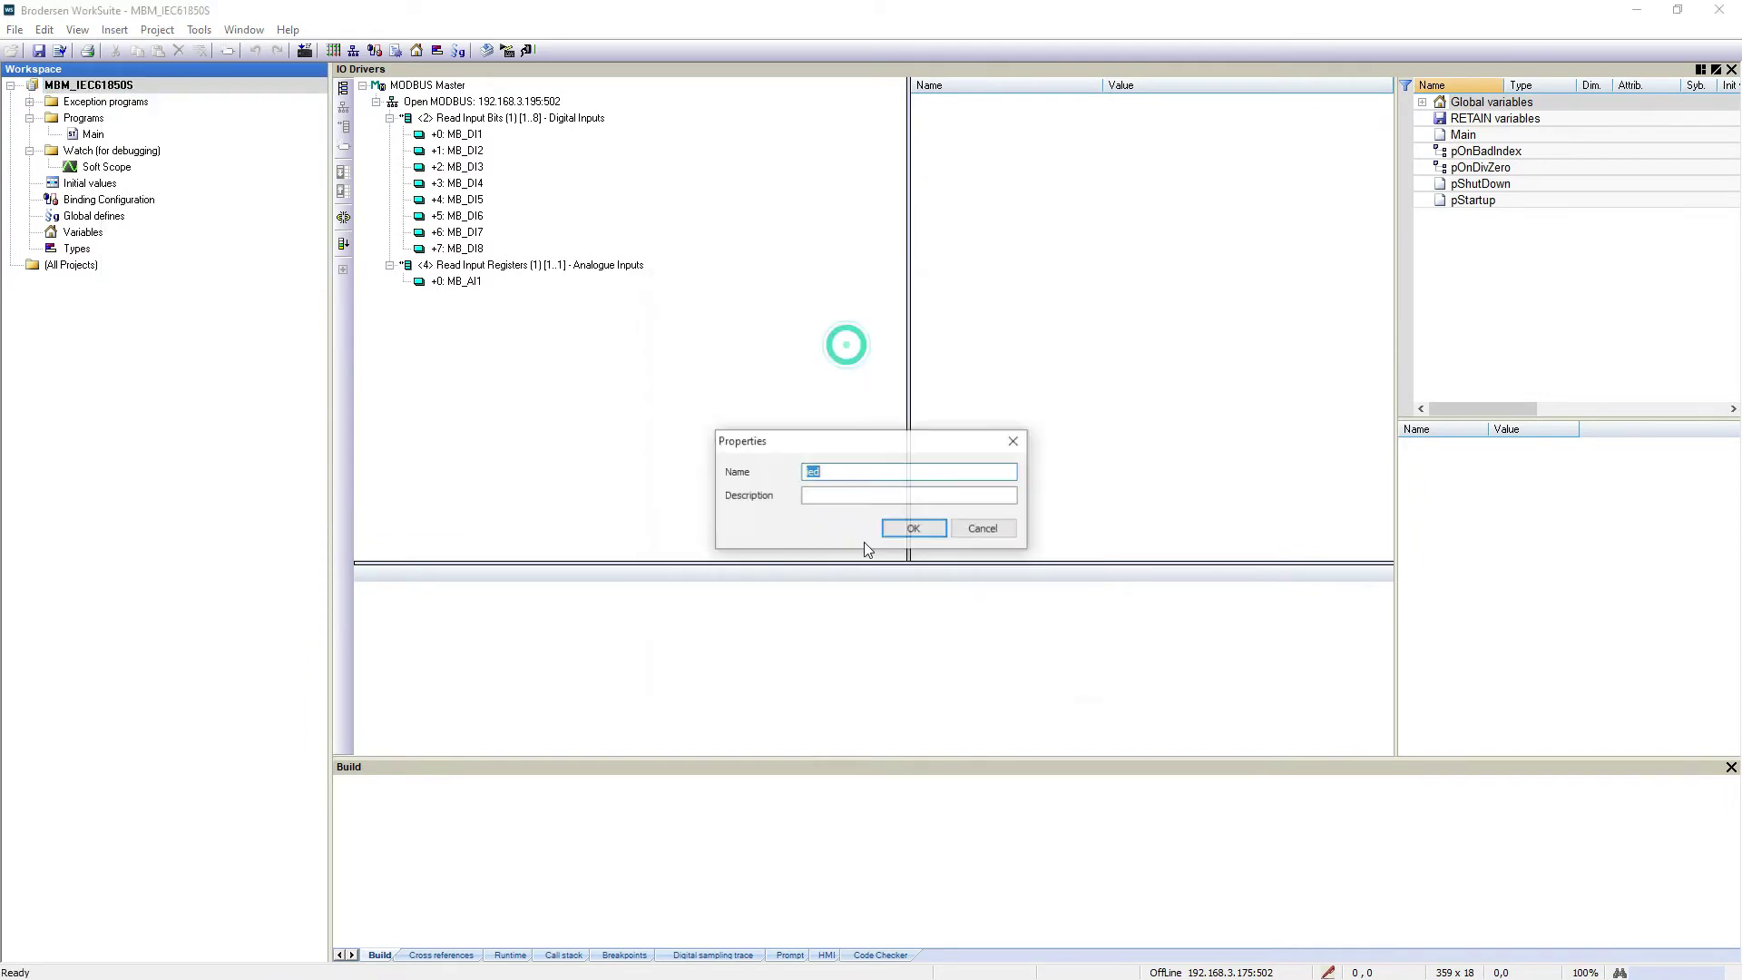
text(RTU32M)
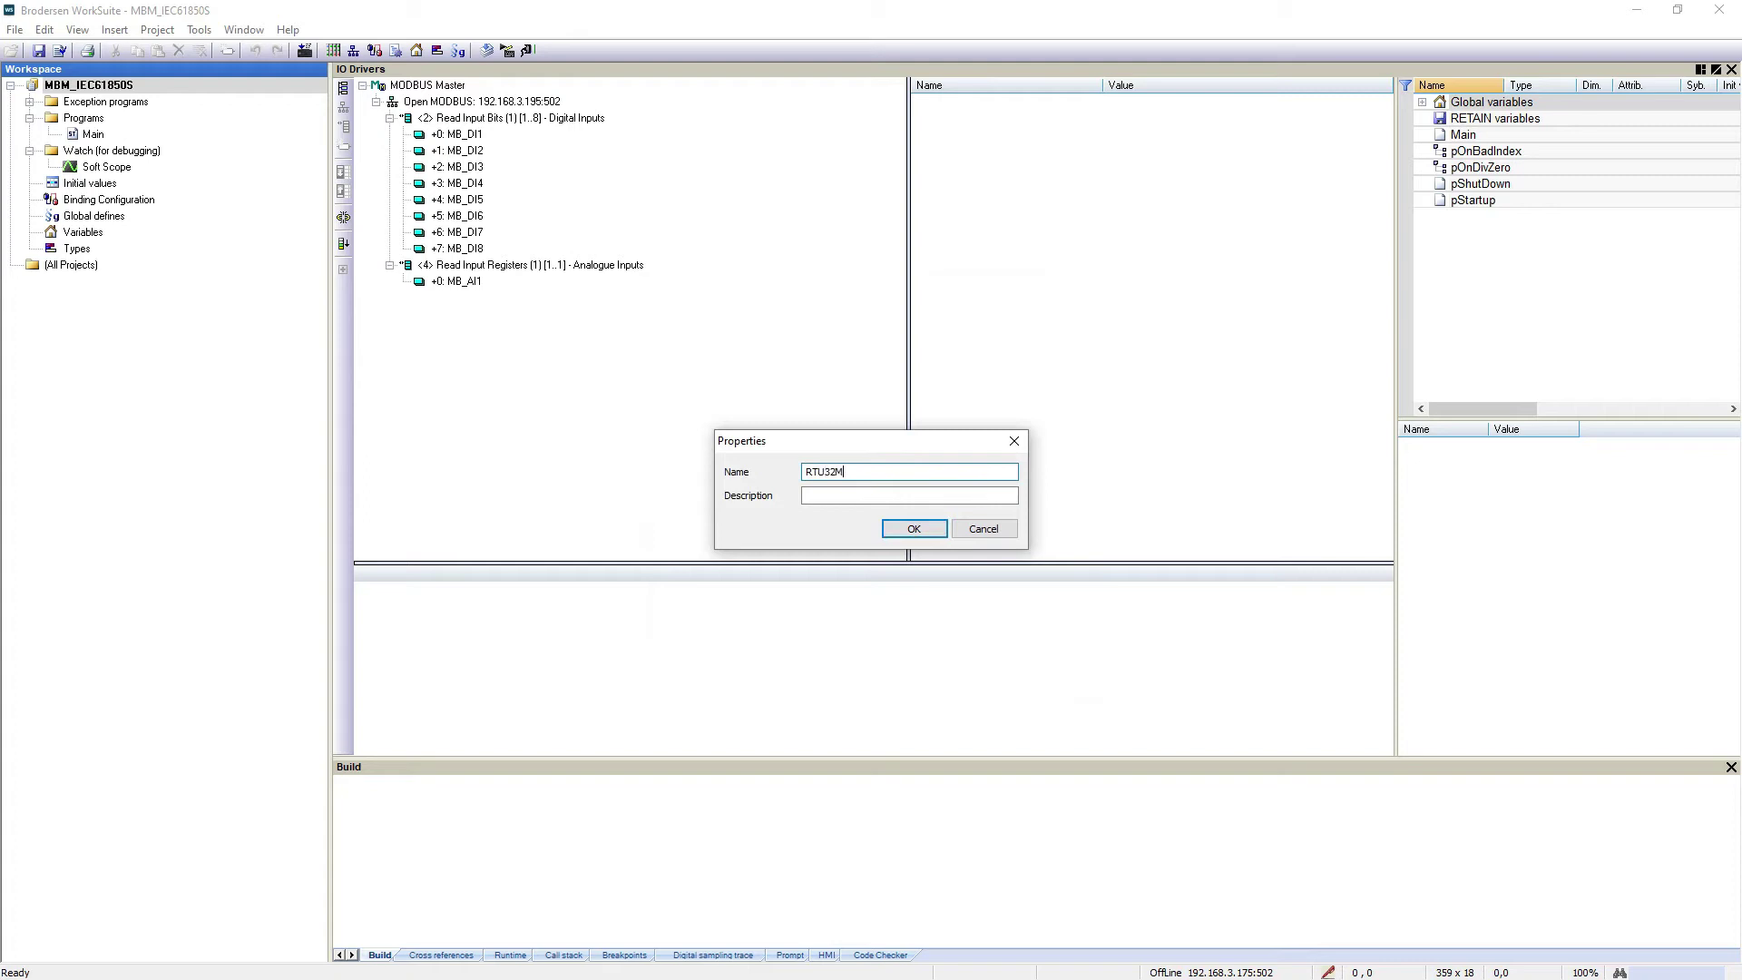
click(910, 535)
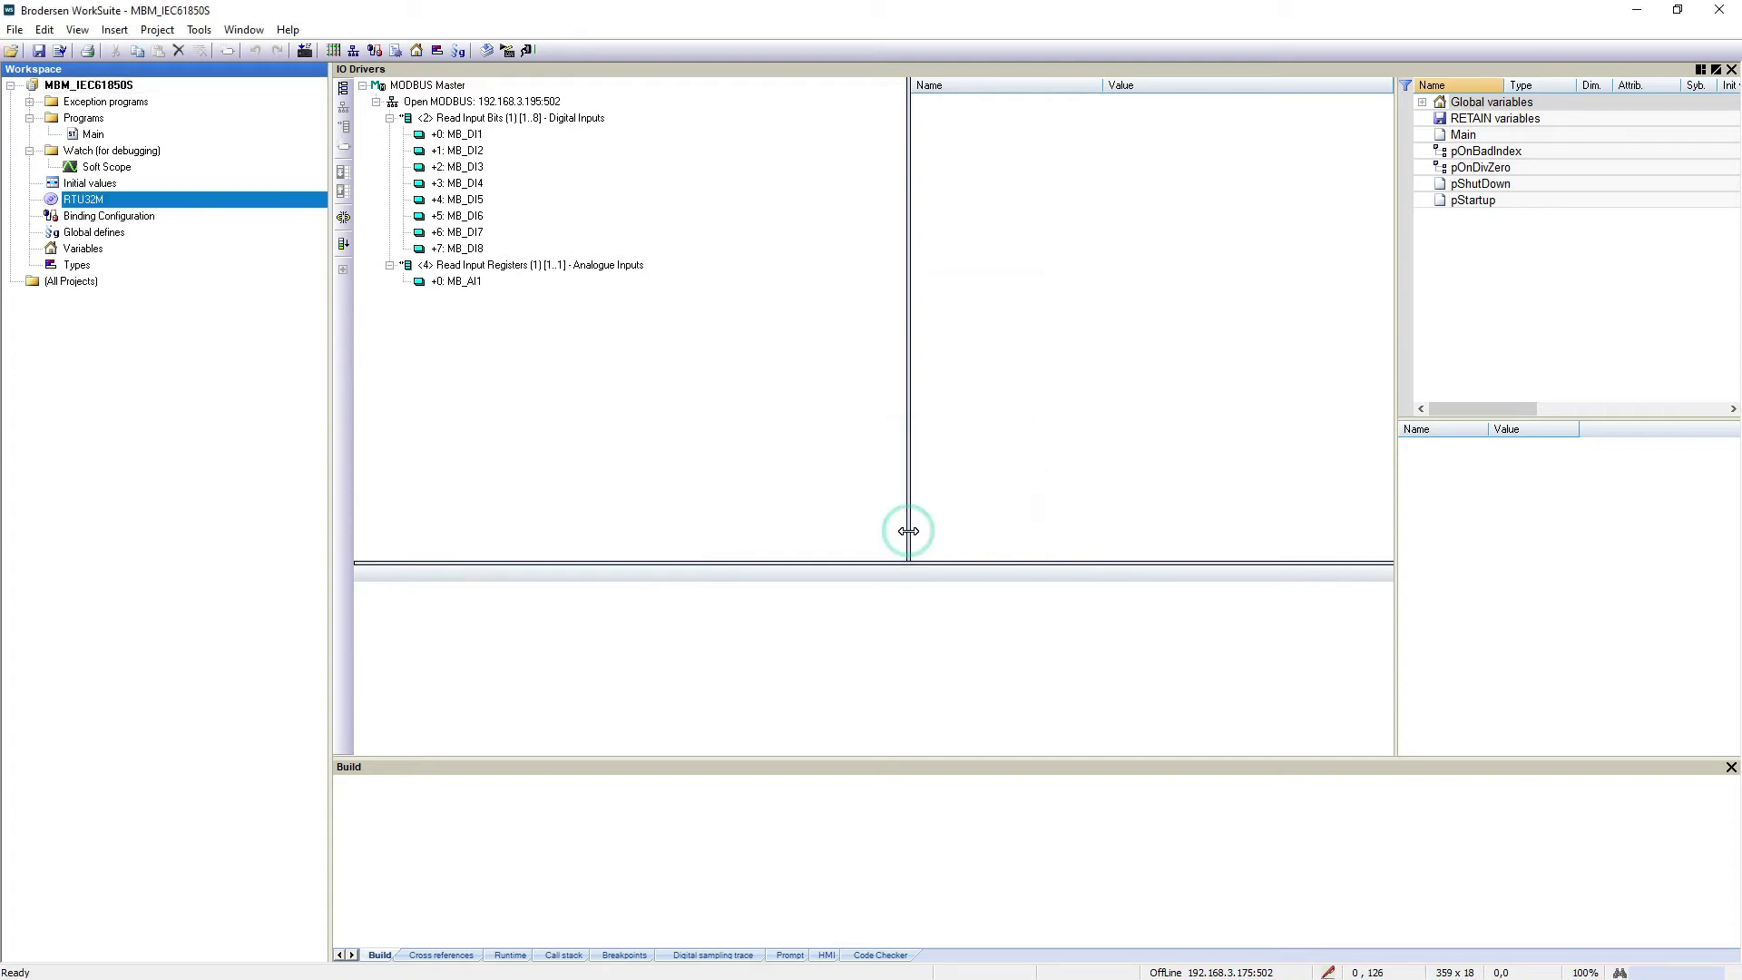
Add an Edition 2.0 logical device to the RTU32M IED, accepting LLN0 and LPHD types.
double_click(166, 199)
right_click(449, 177)
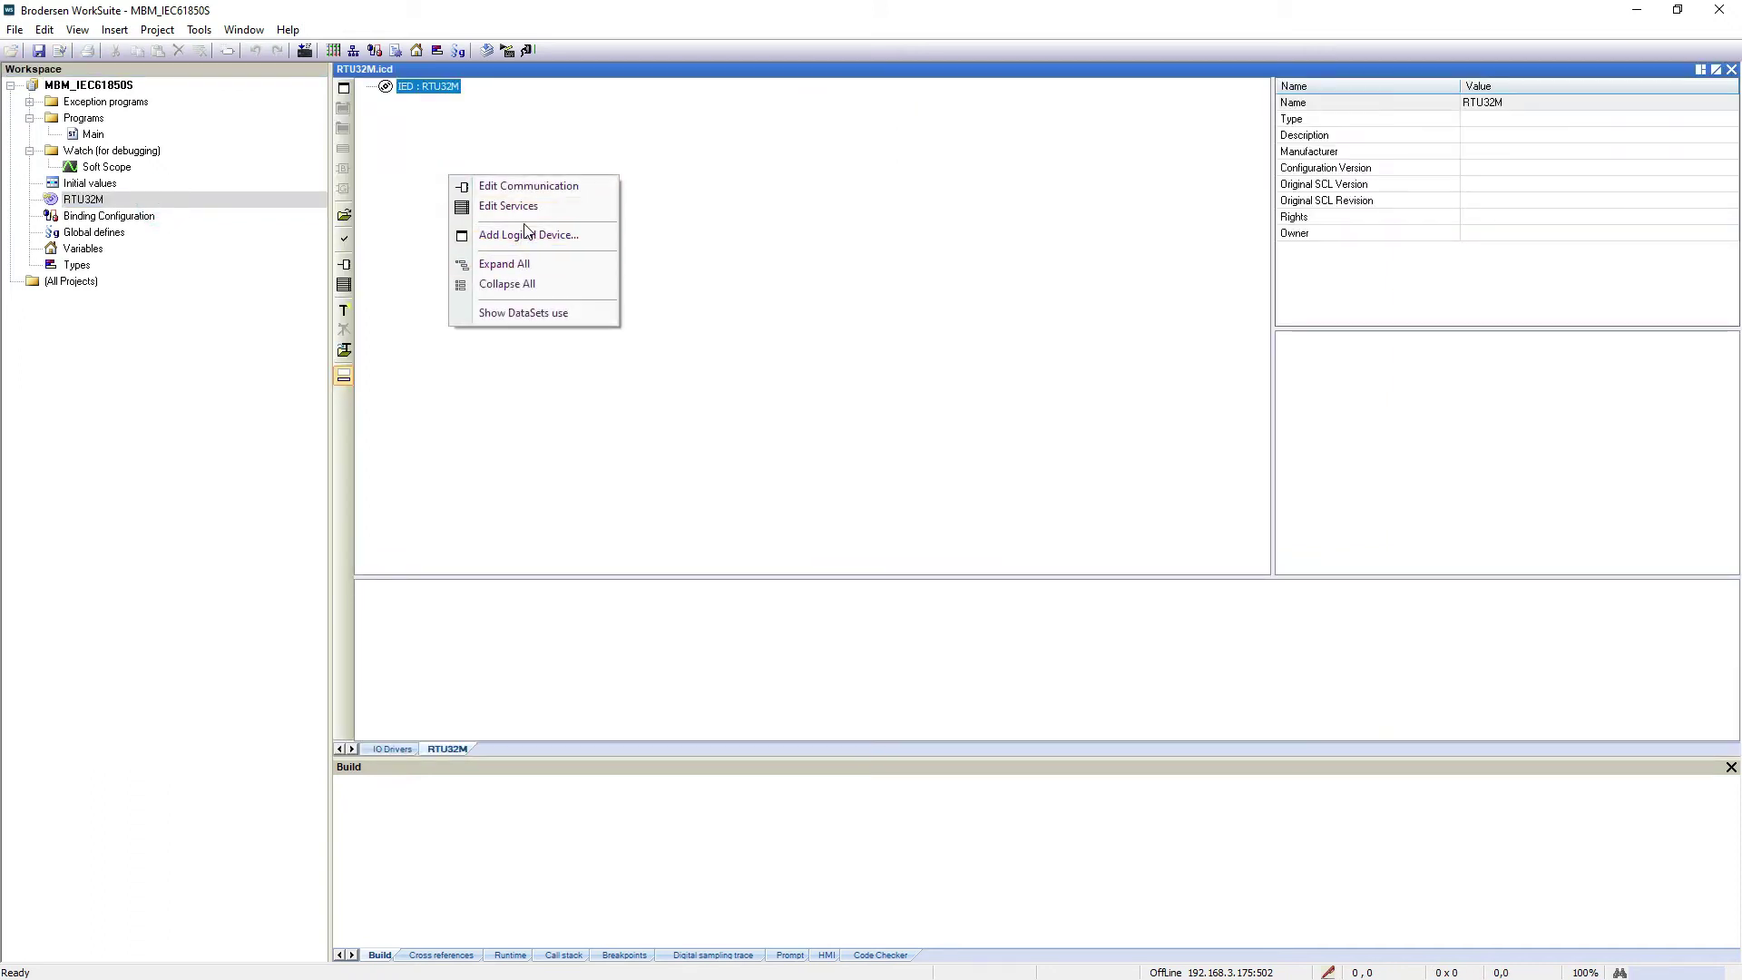
click(529, 234)
click(885, 526)
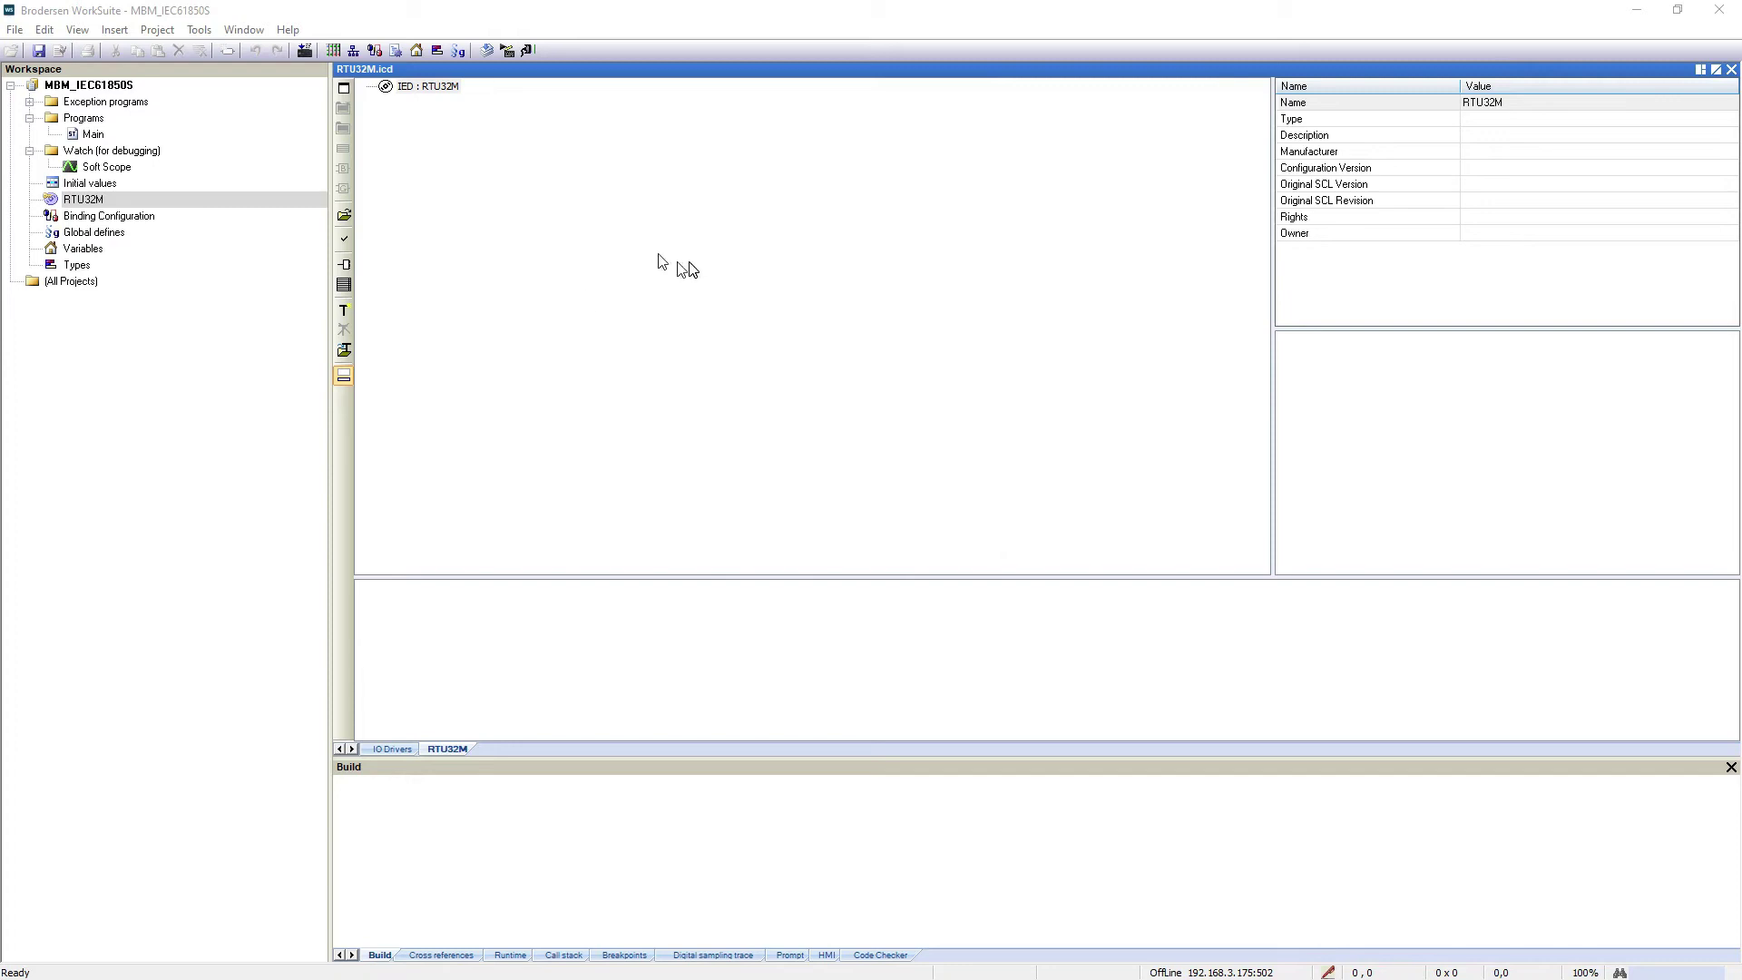
click(960, 586)
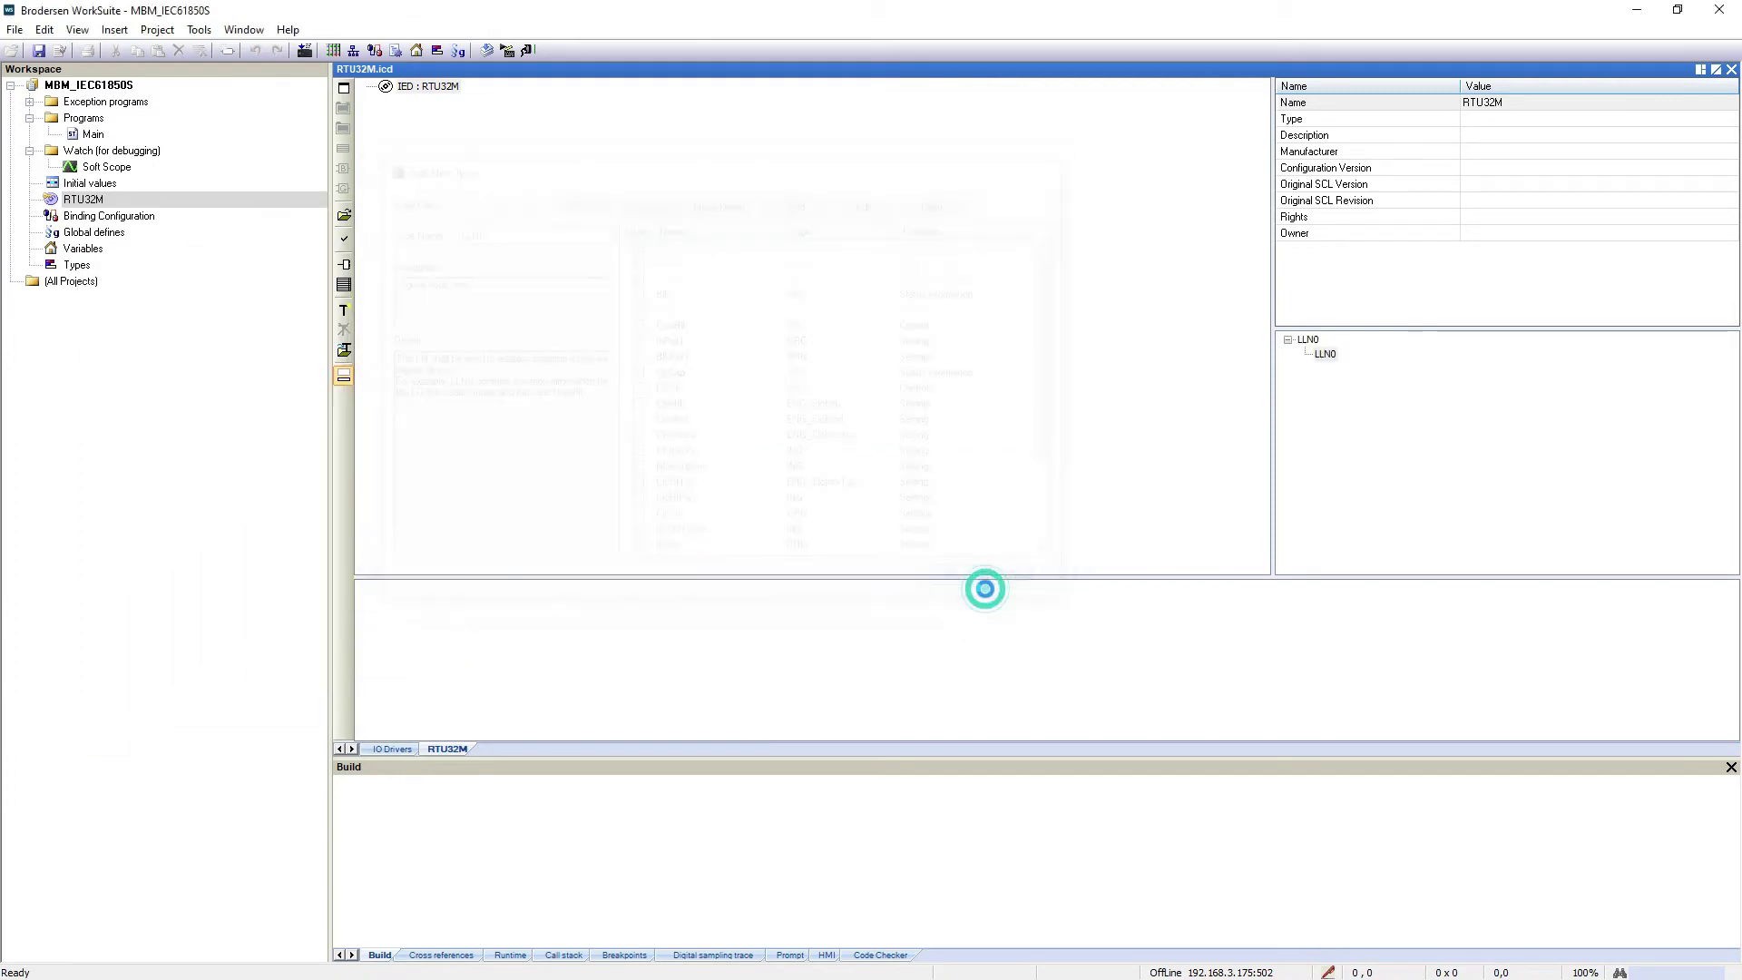
click(965, 592)
Start a new logical node type with GGIO as its base class.
right_click(1324, 449)
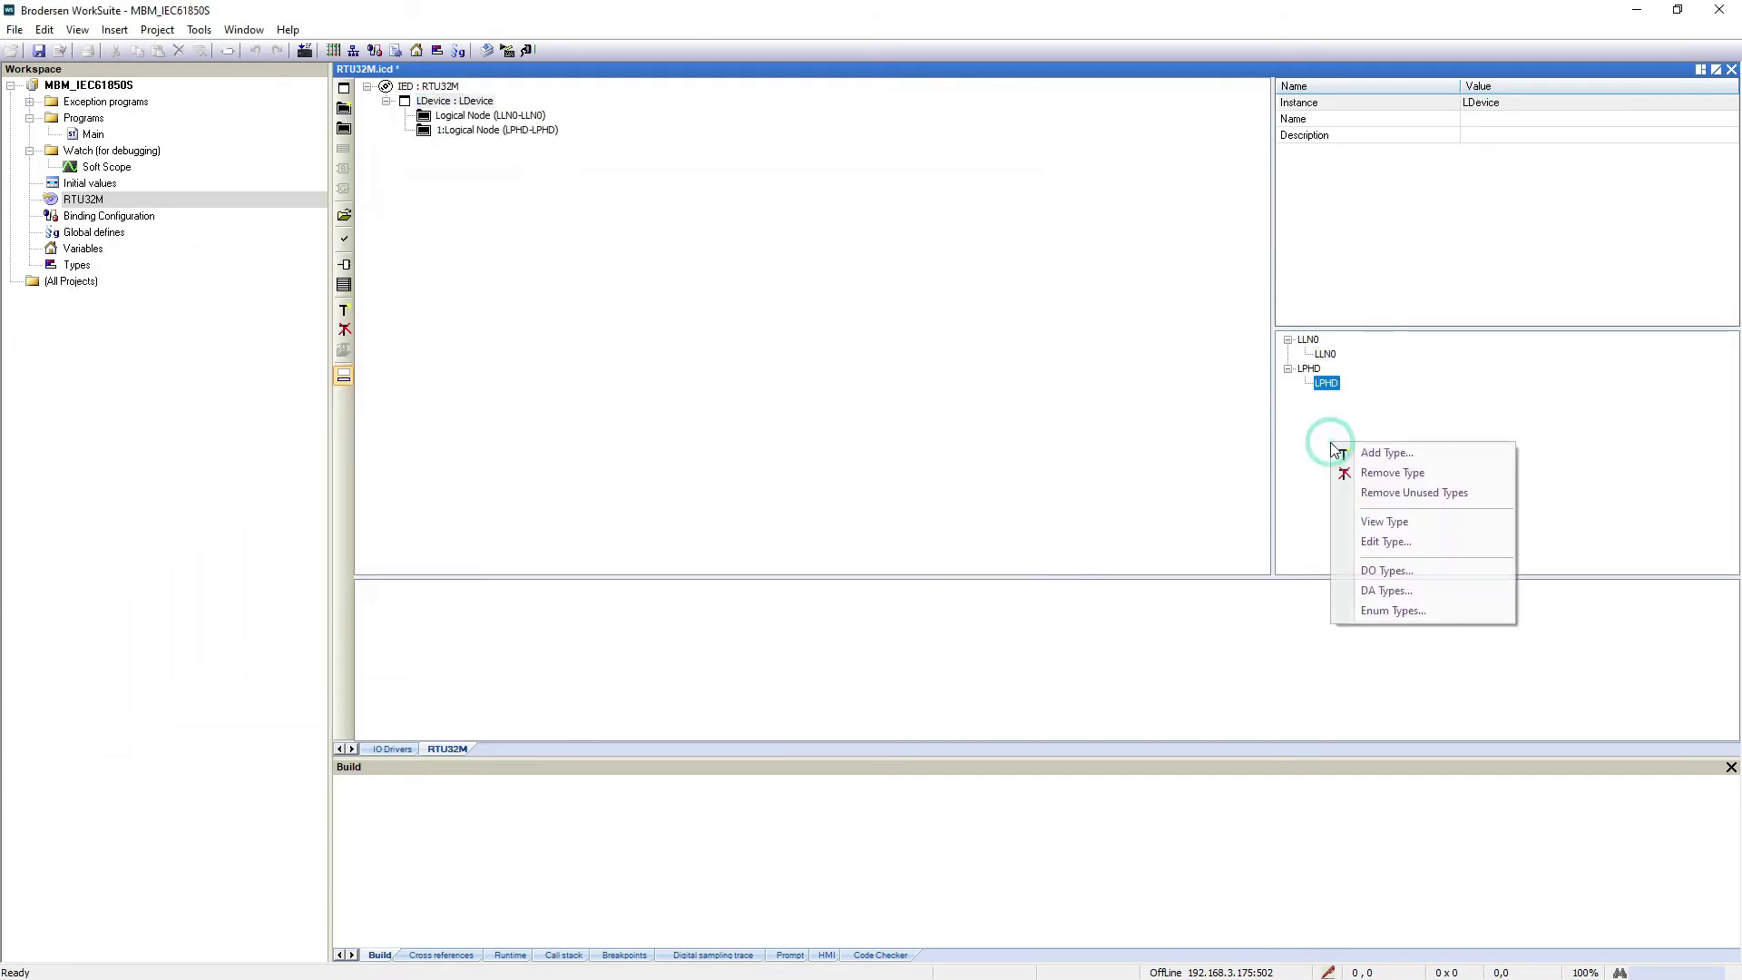
click(1361, 451)
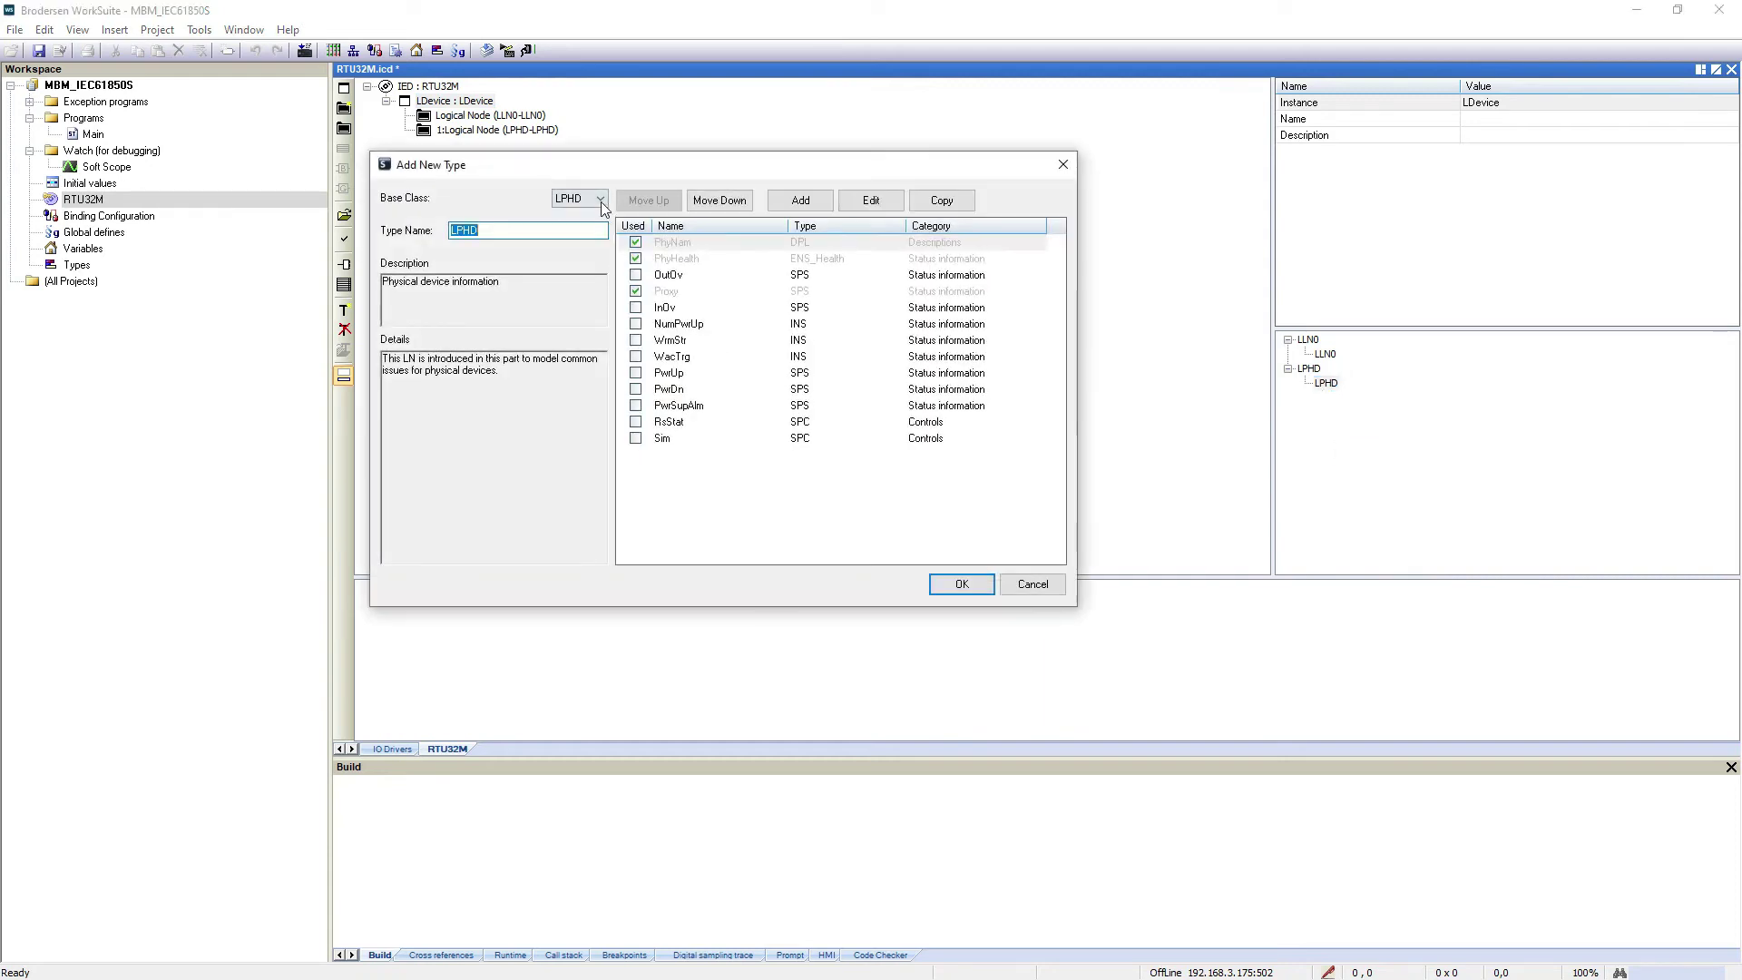
click(600, 198)
drag(600, 381, 611, 321)
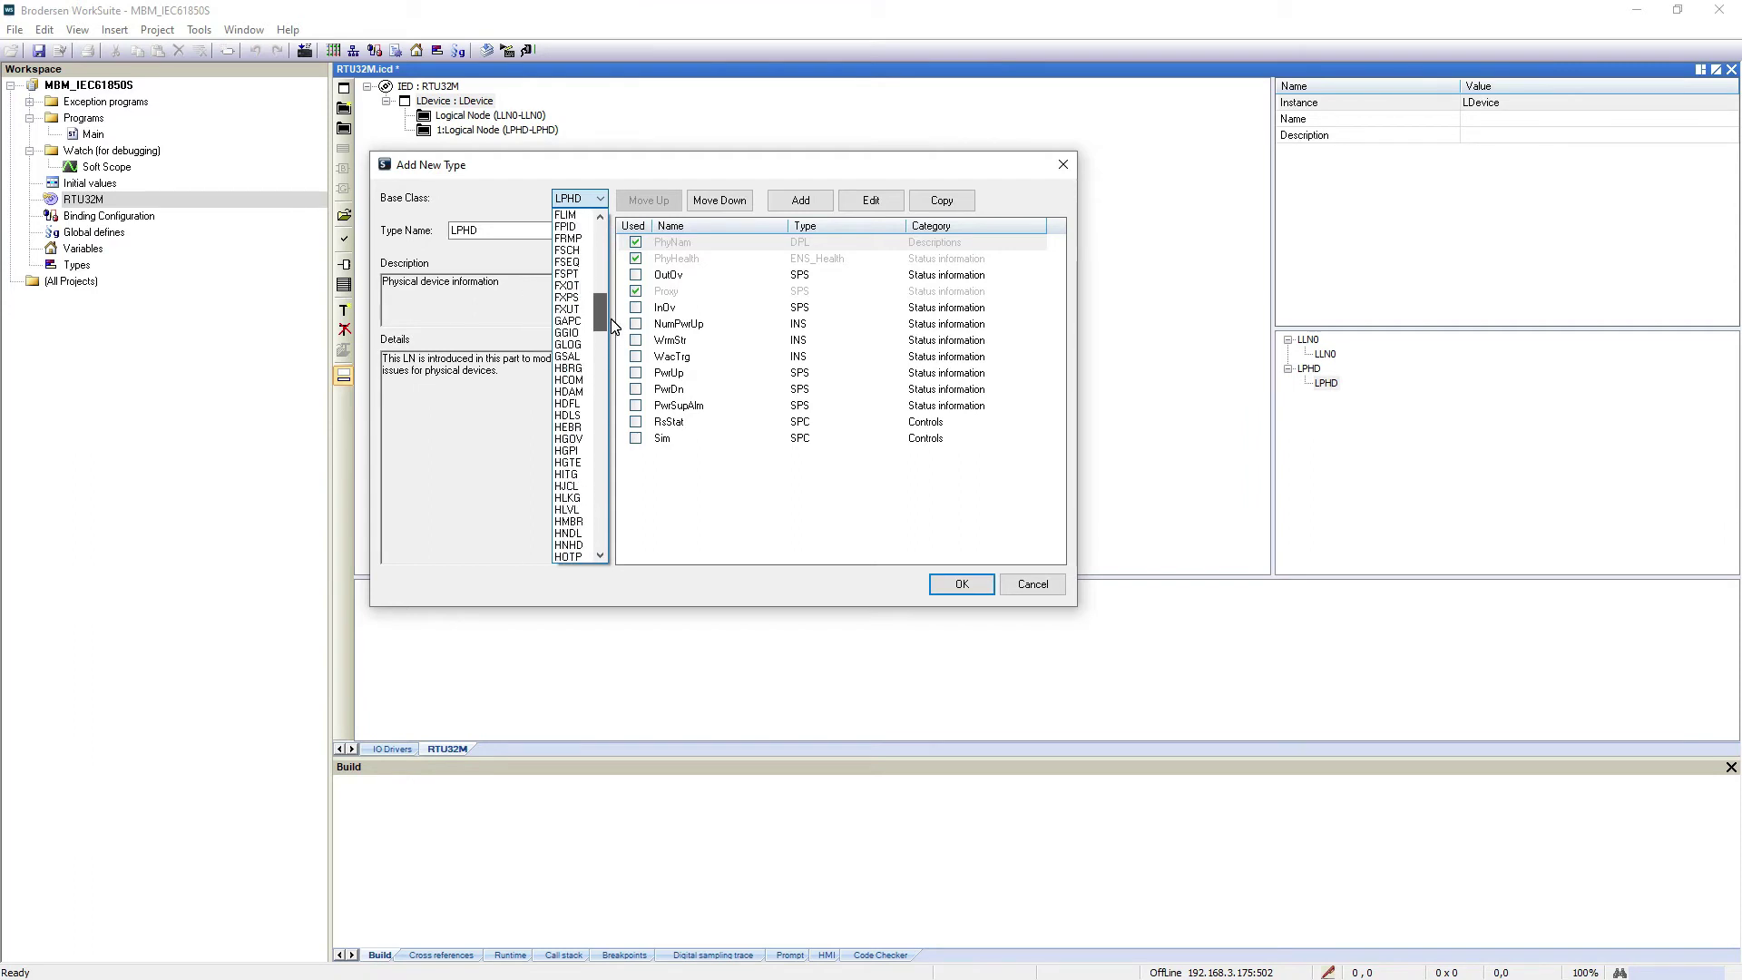
click(572, 333)
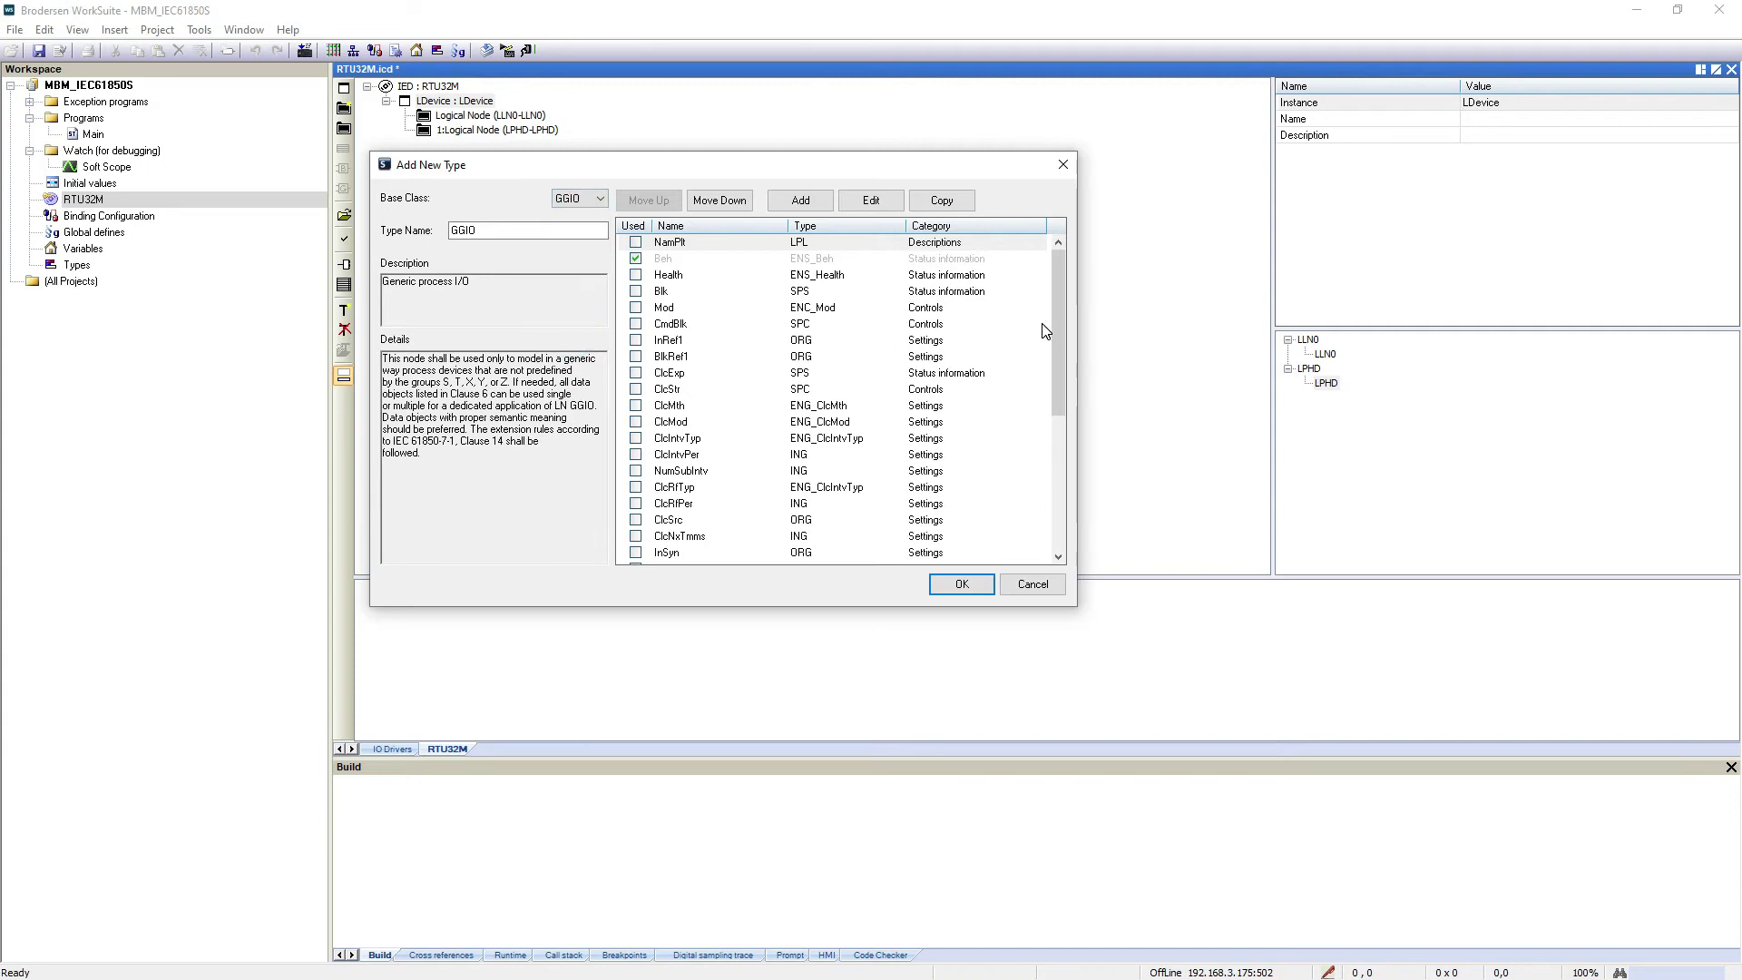
Enable AnIn1 and Ind1, copying the indication until Ind8 exists, and confirm.
drag(1058, 324, 1064, 525)
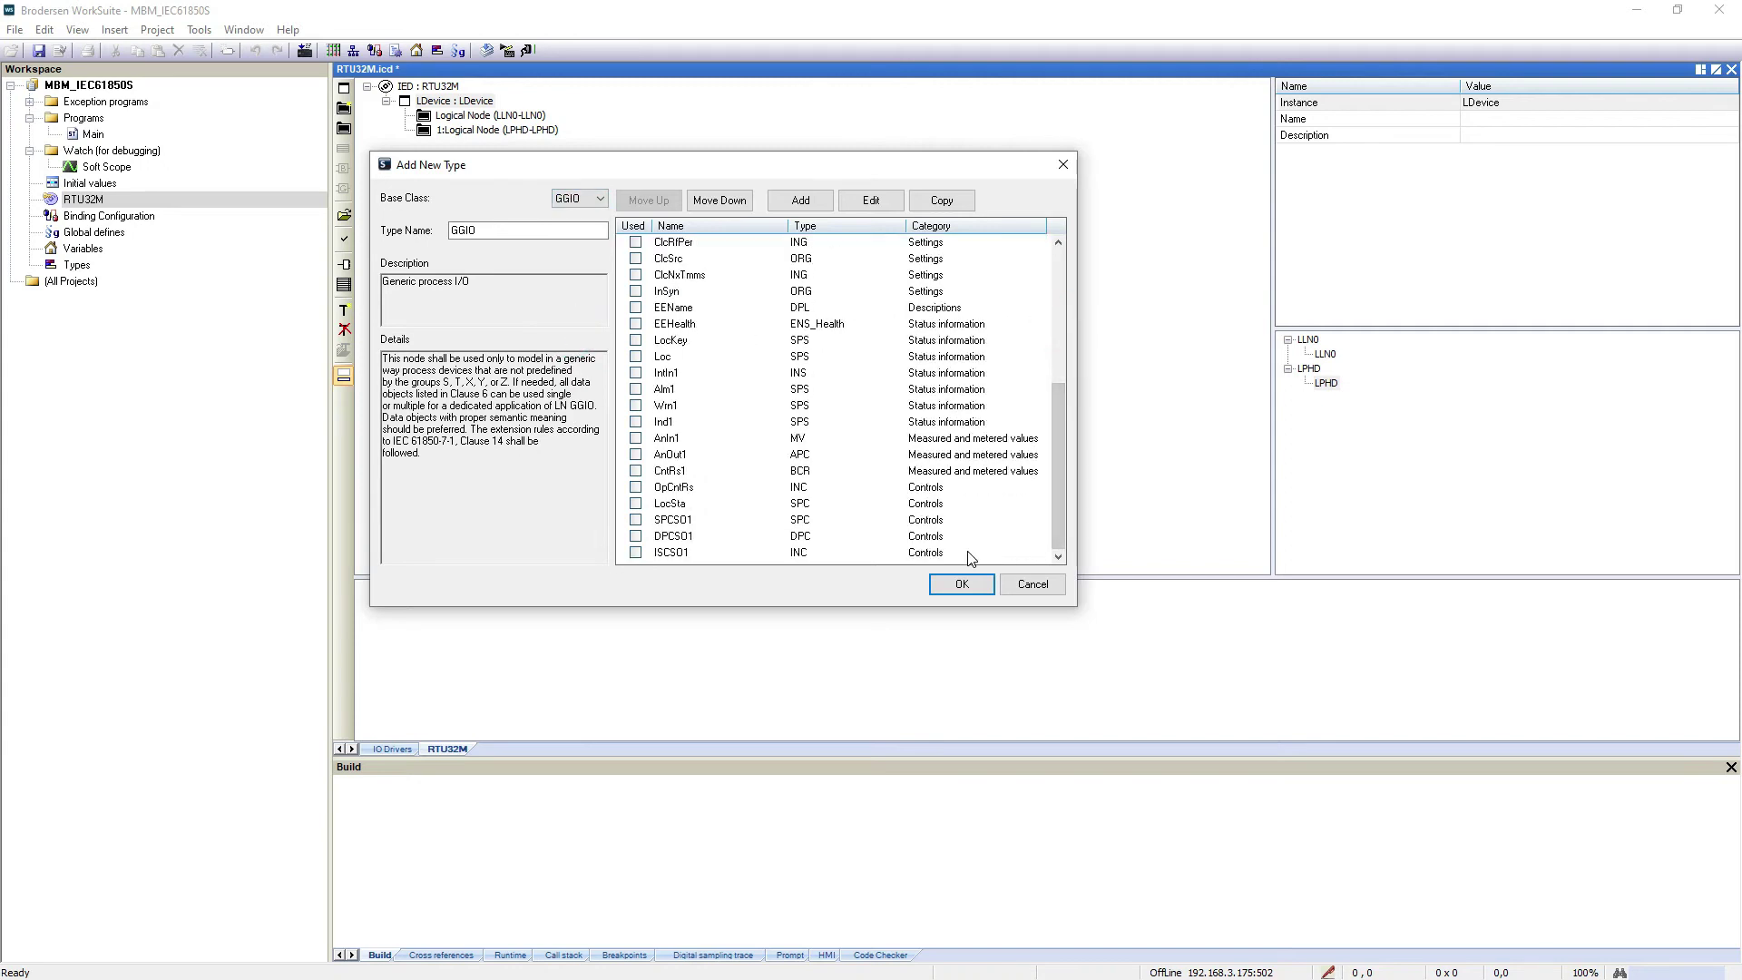
click(635, 437)
click(637, 423)
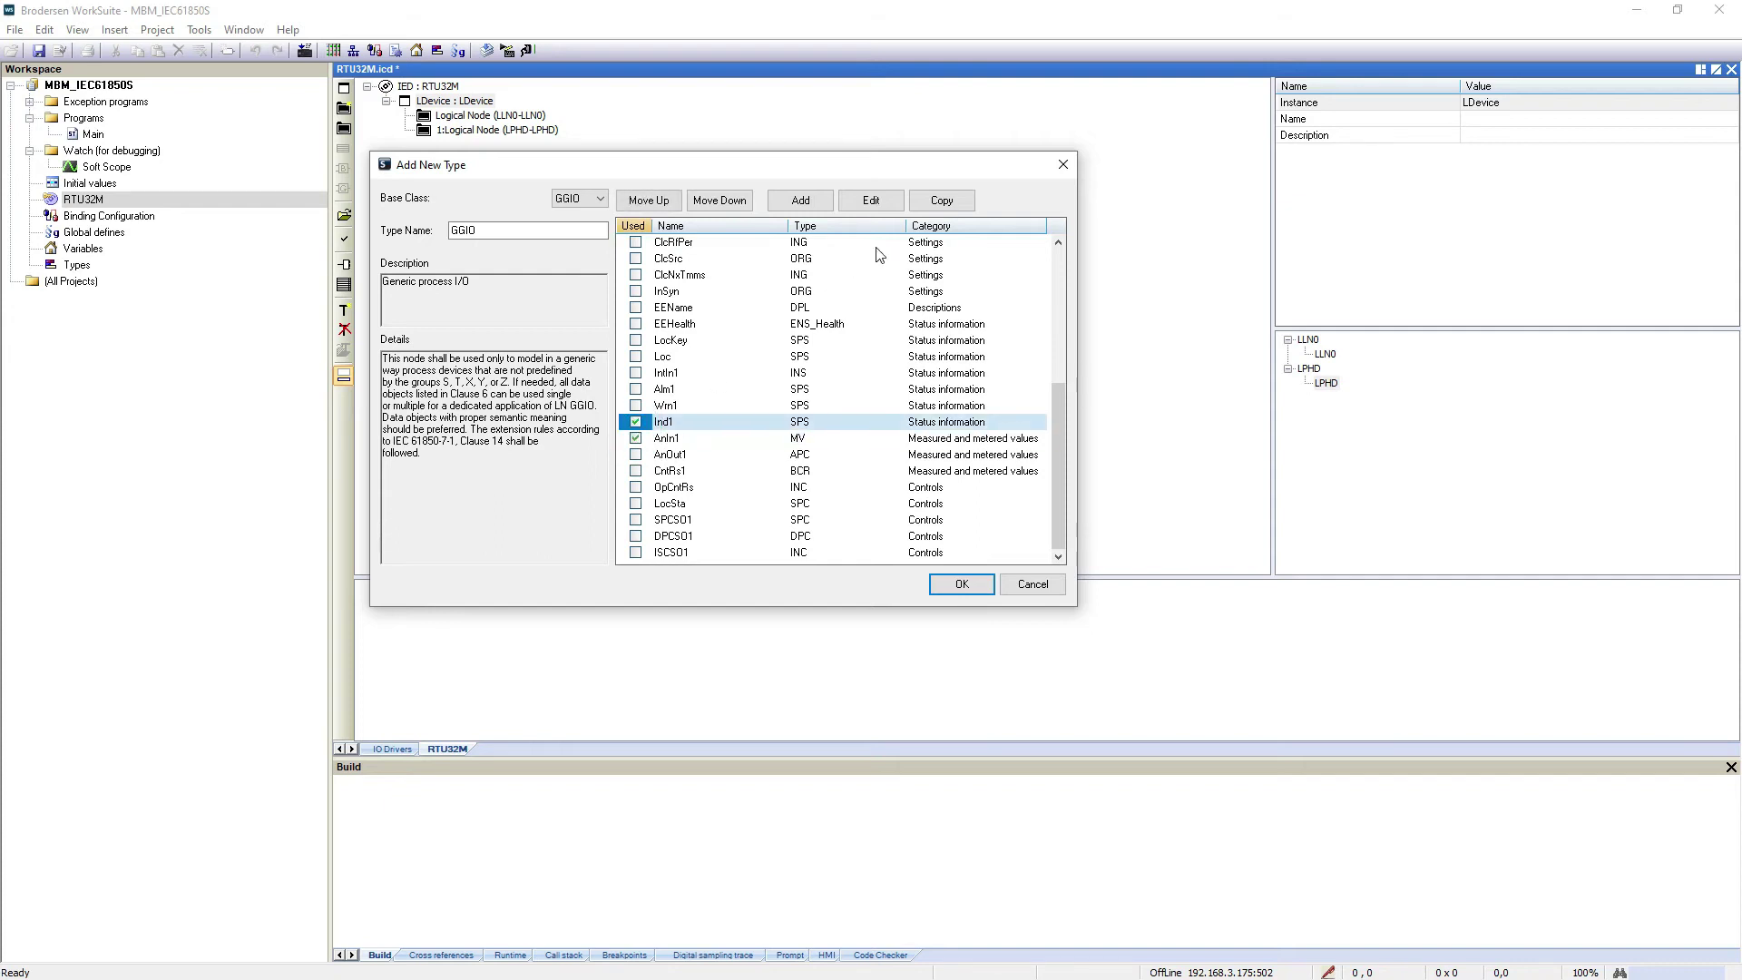
click(950, 205)
click(950, 205)
click(950, 205)
click(950, 205)
click(950, 205)
click(950, 205)
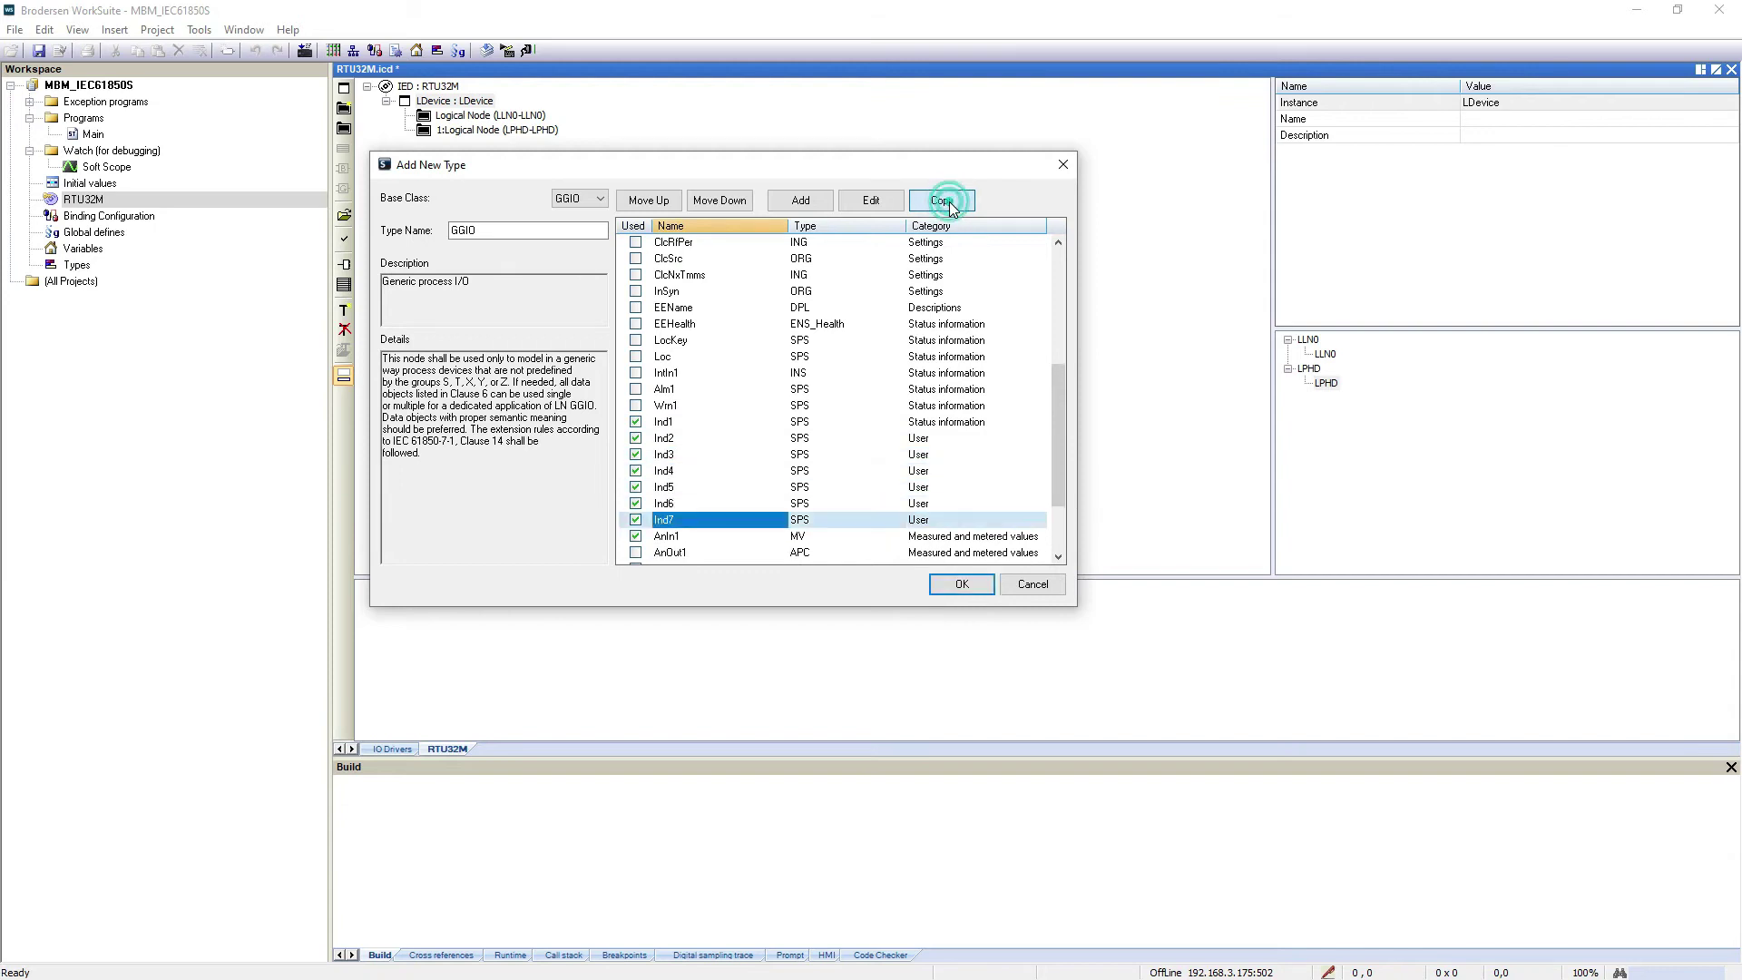
click(950, 205)
click(959, 586)
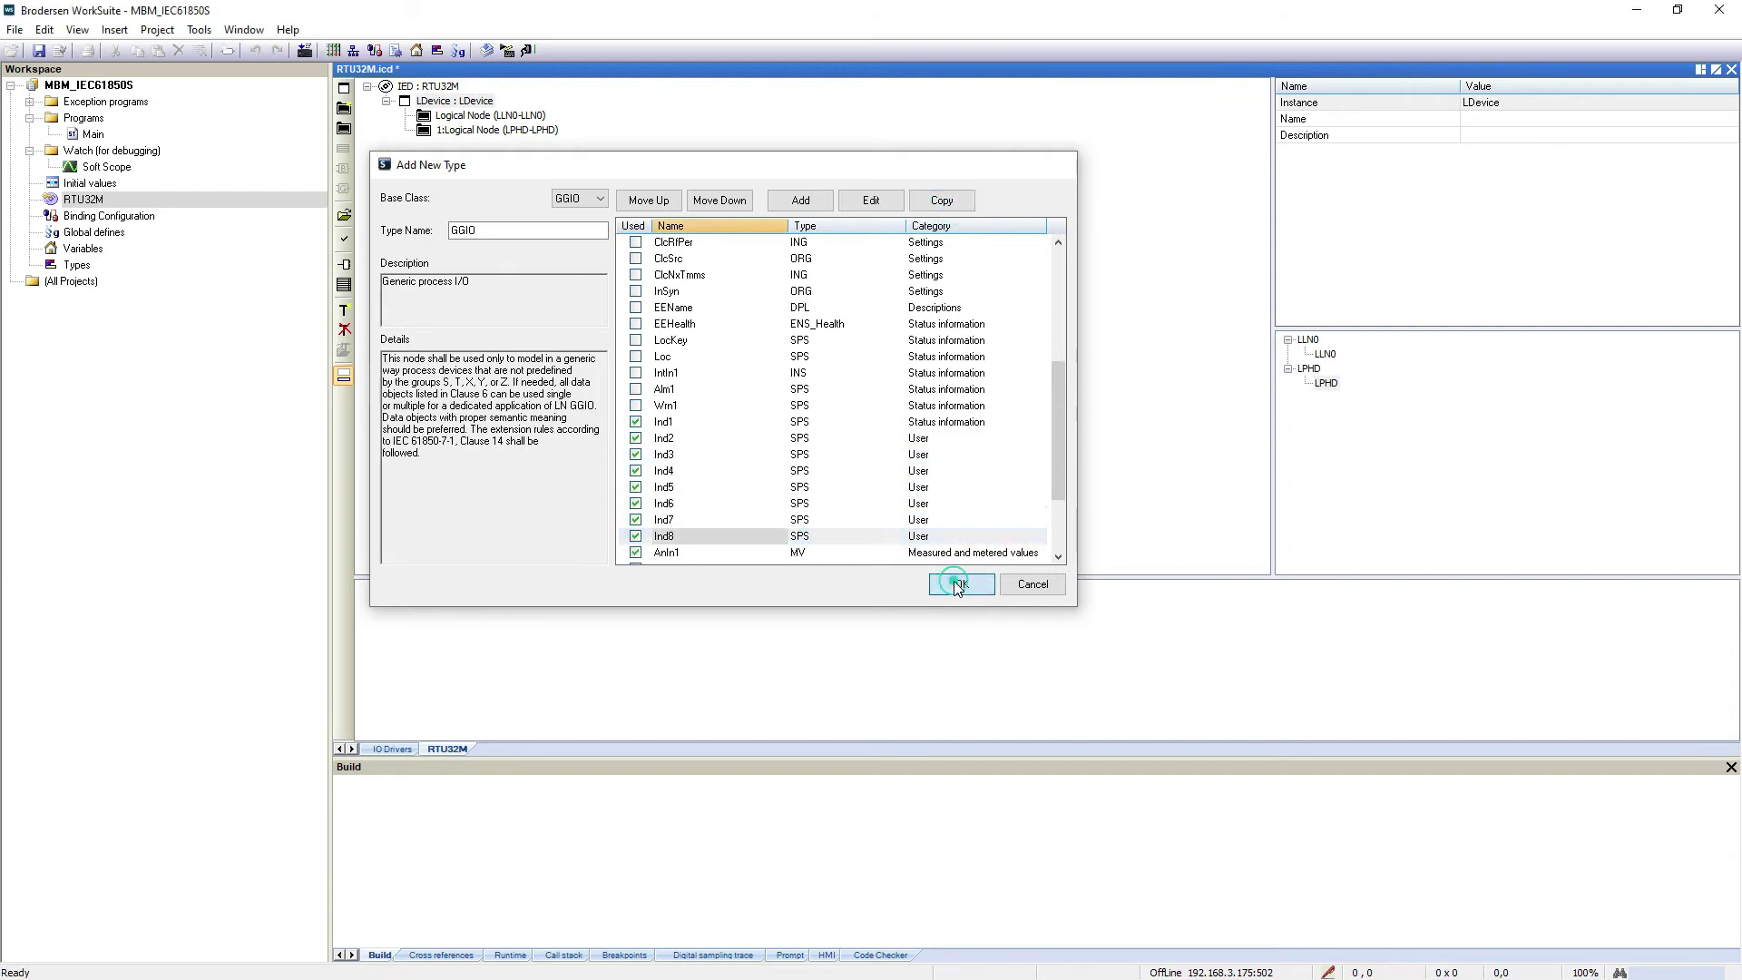
Add a GGIO logical node to LDevice.
right_click(481, 107)
click(544, 196)
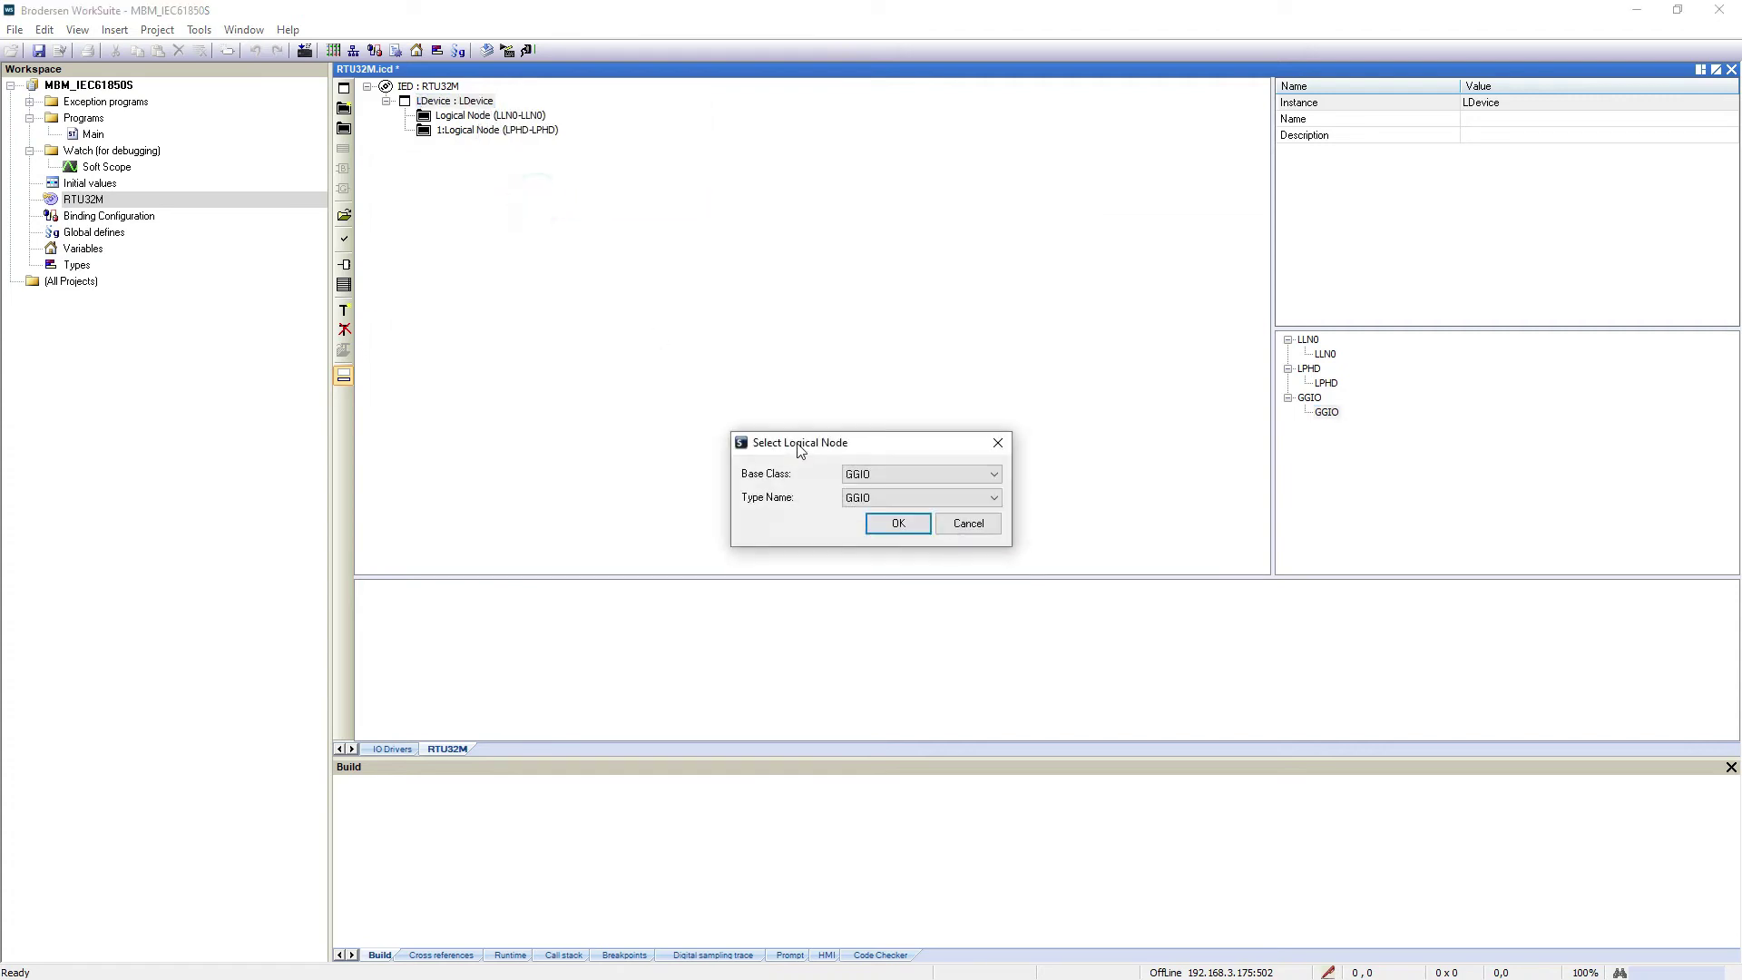
click(897, 523)
Create a data set on LLN0 containing GGIO:1's AnIn1 and Ind1 through Ind8.
right_click(481, 119)
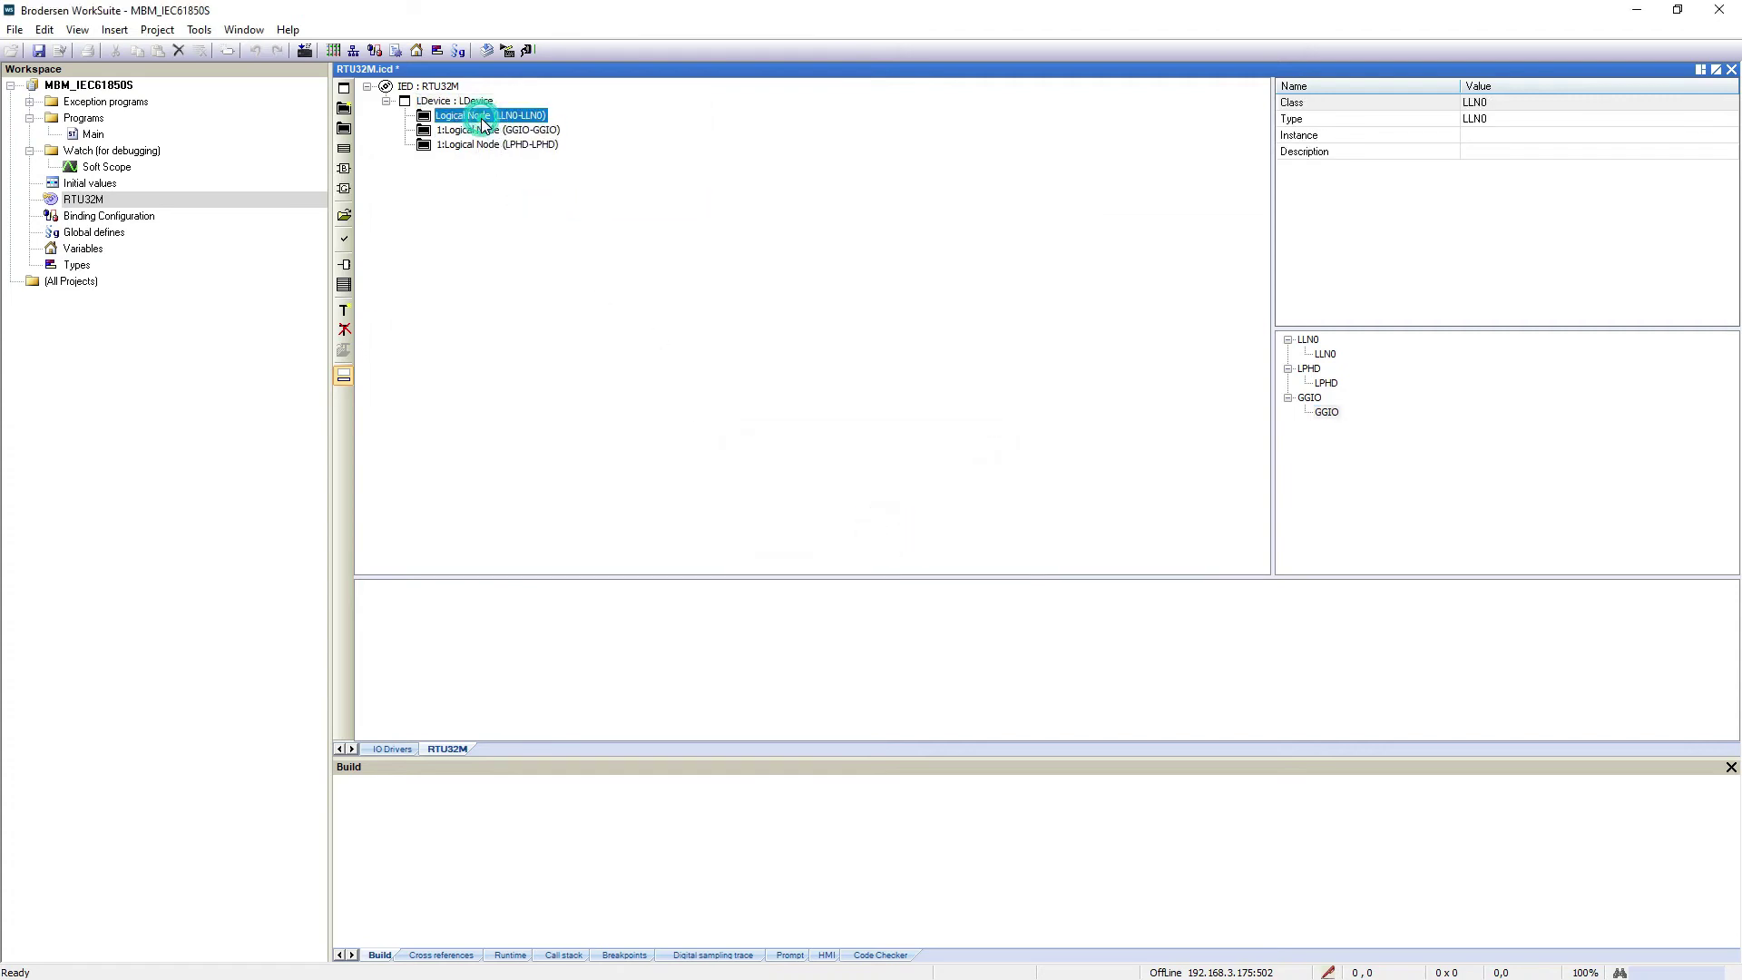
click(543, 275)
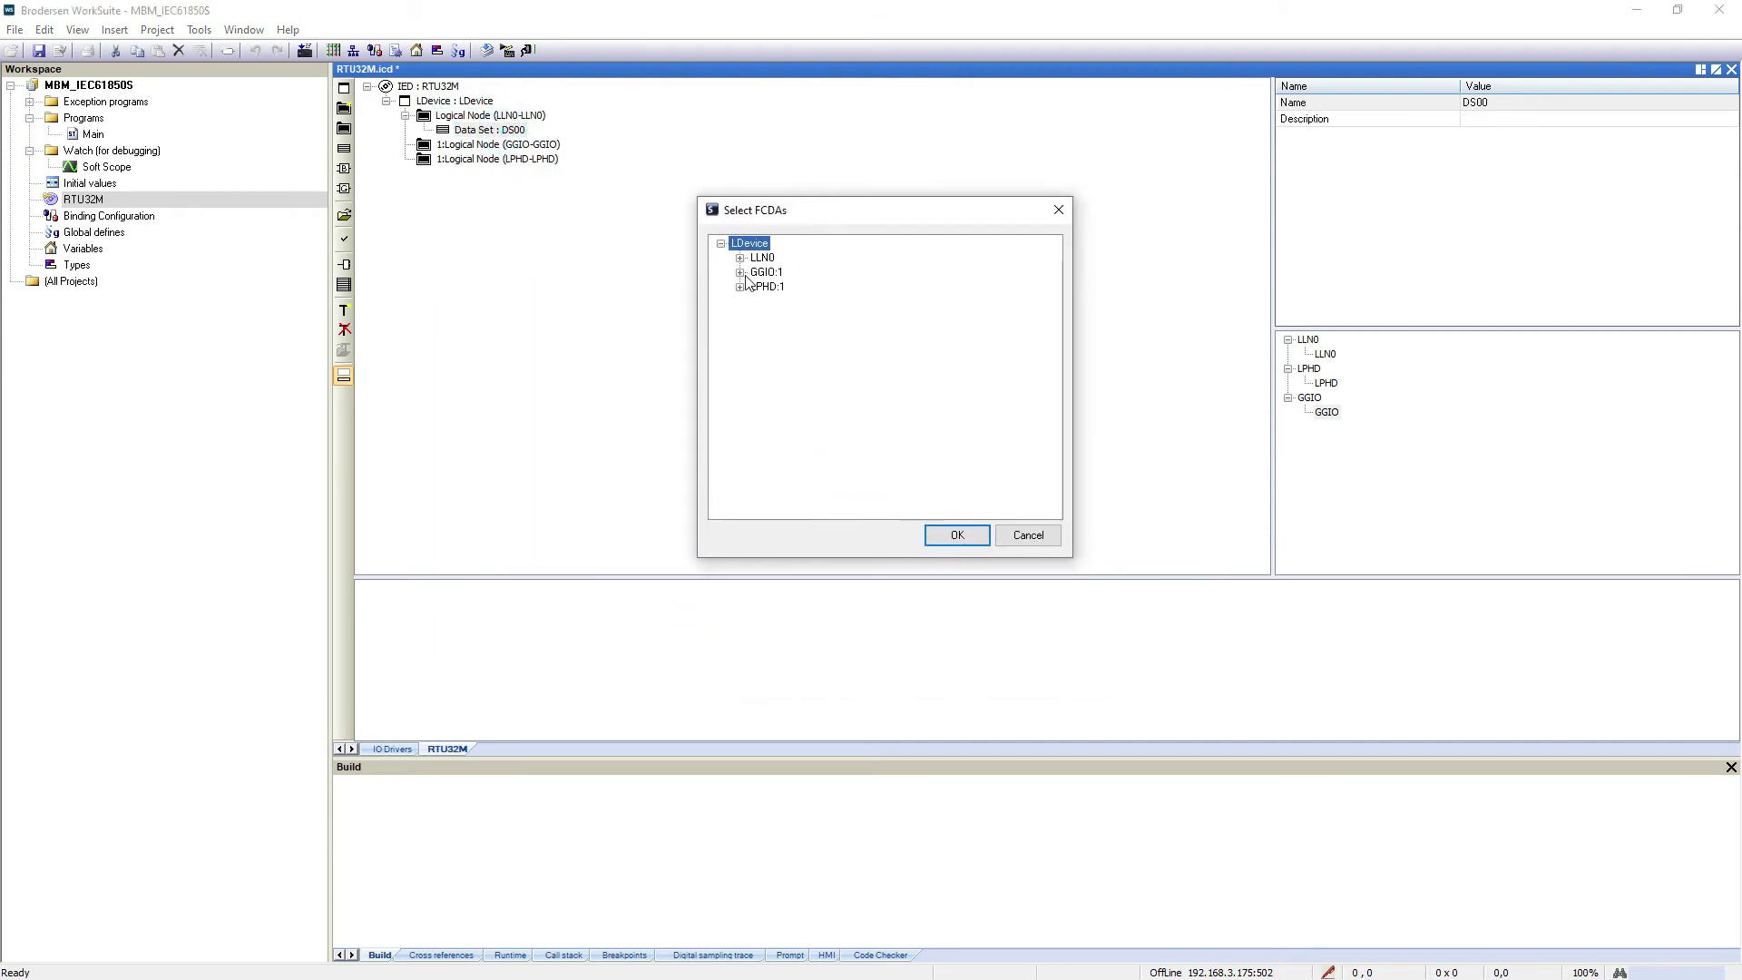
click(741, 273)
click(759, 302)
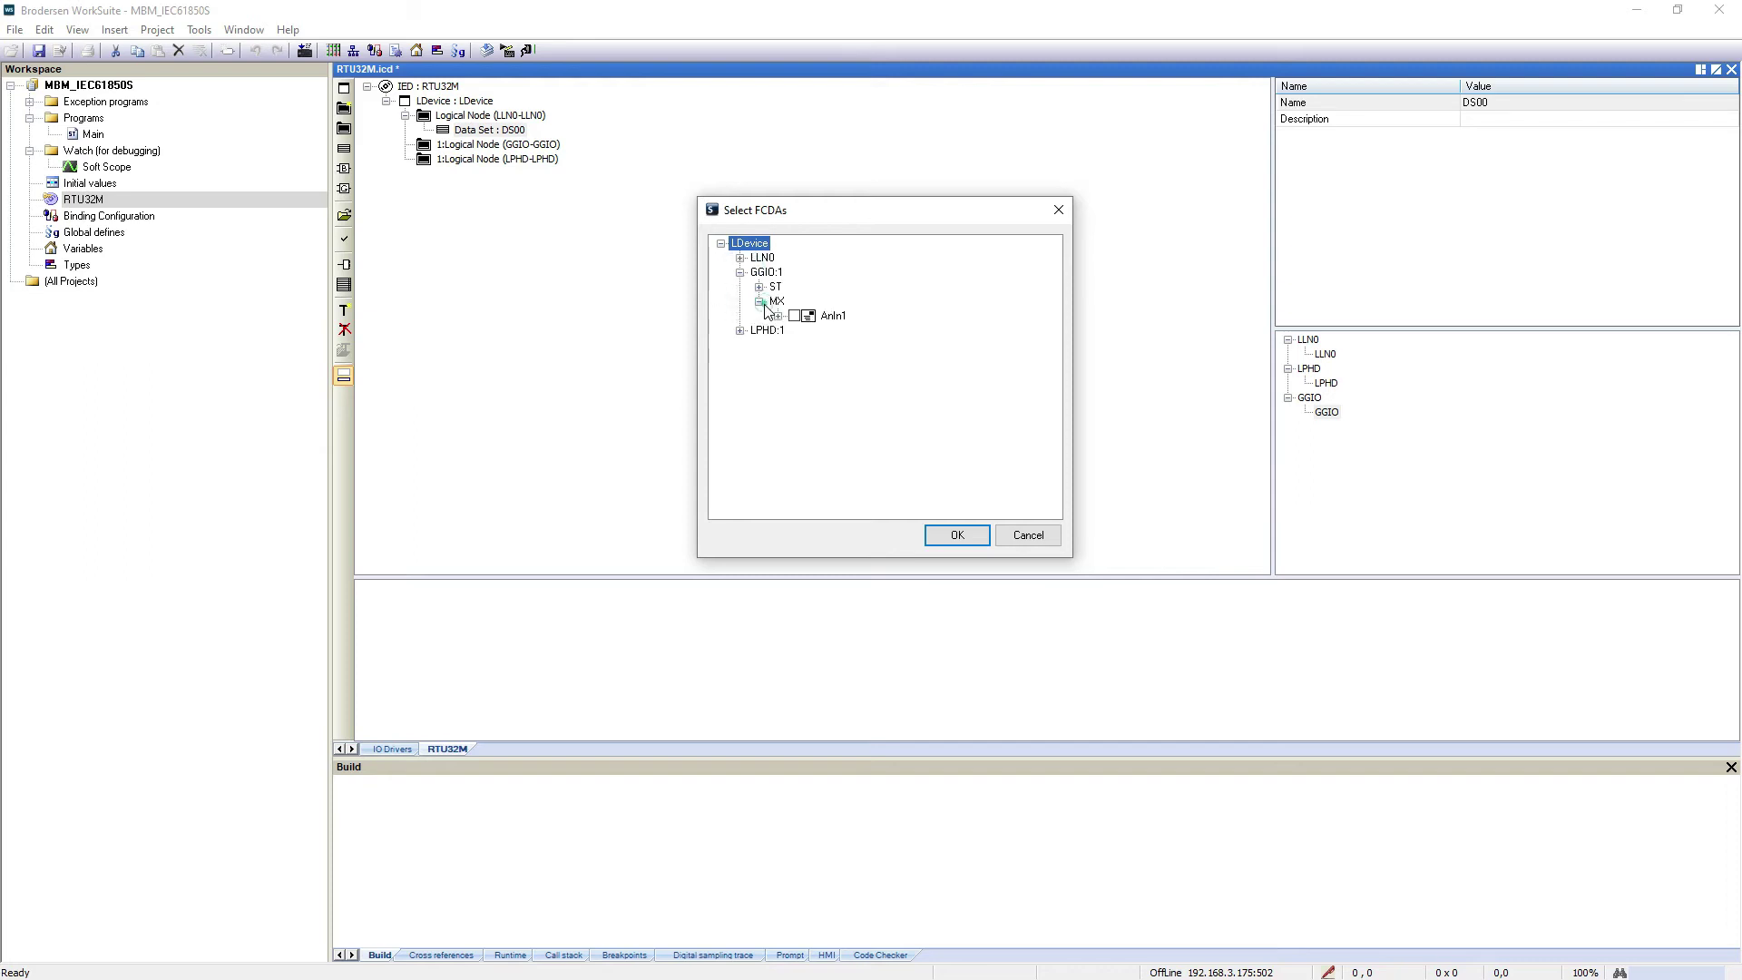
click(795, 316)
click(759, 286)
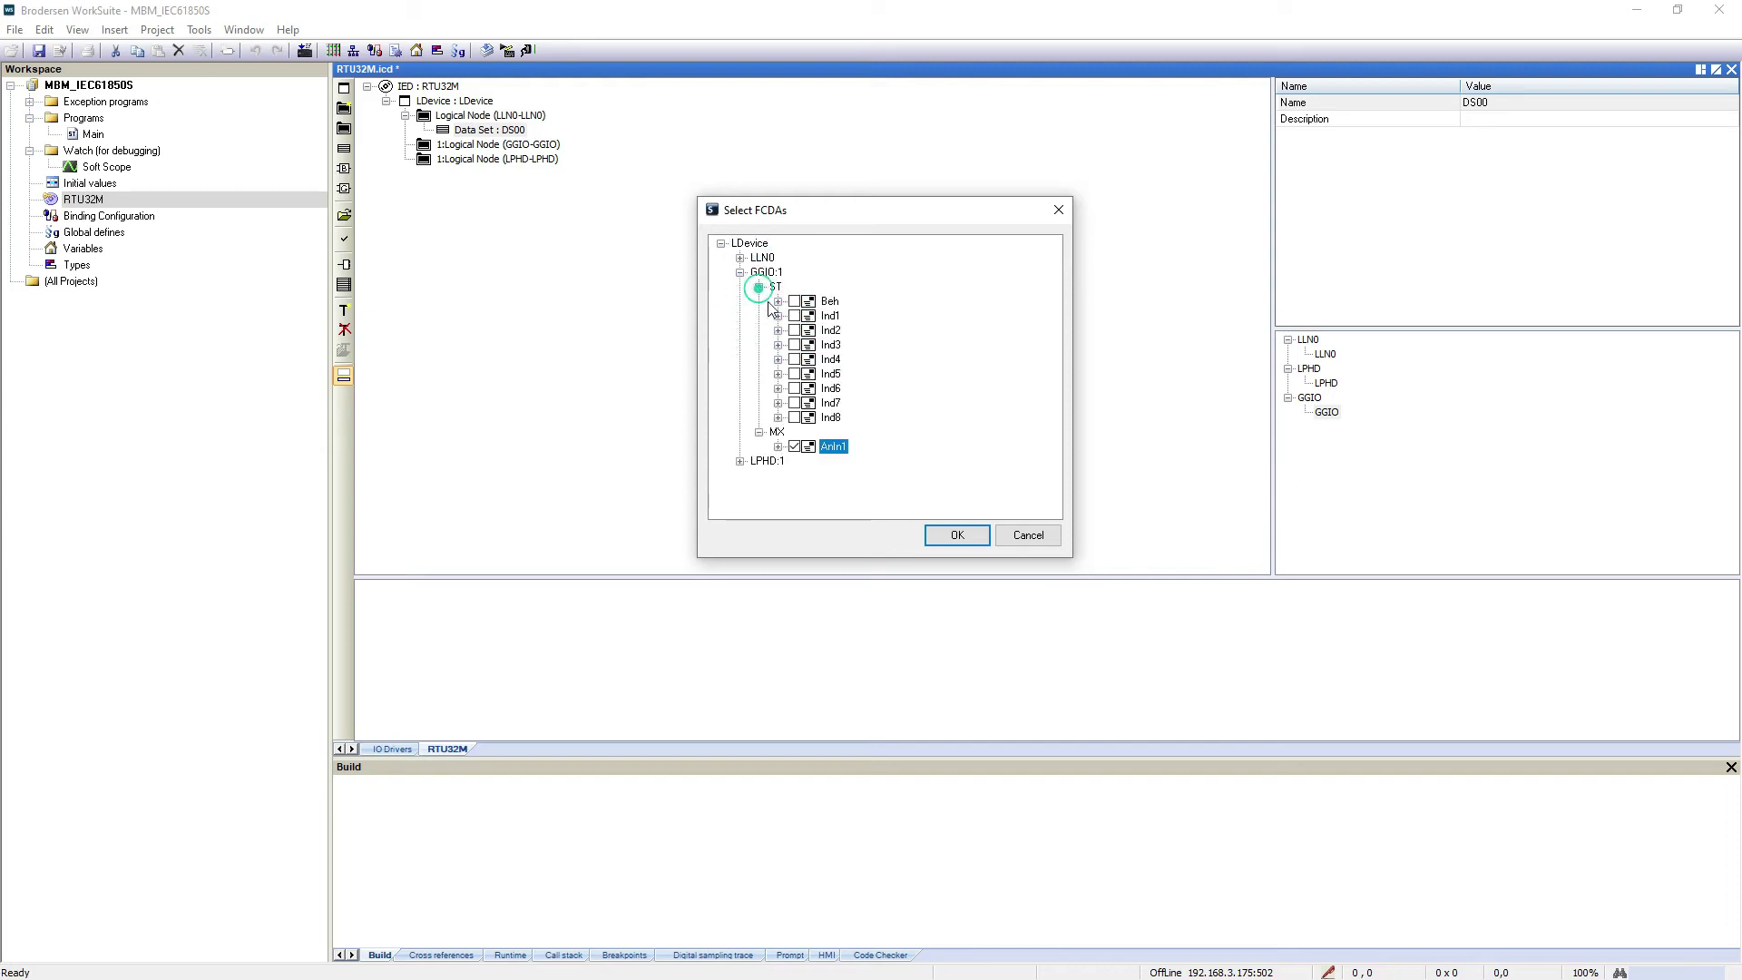
click(795, 316)
click(795, 330)
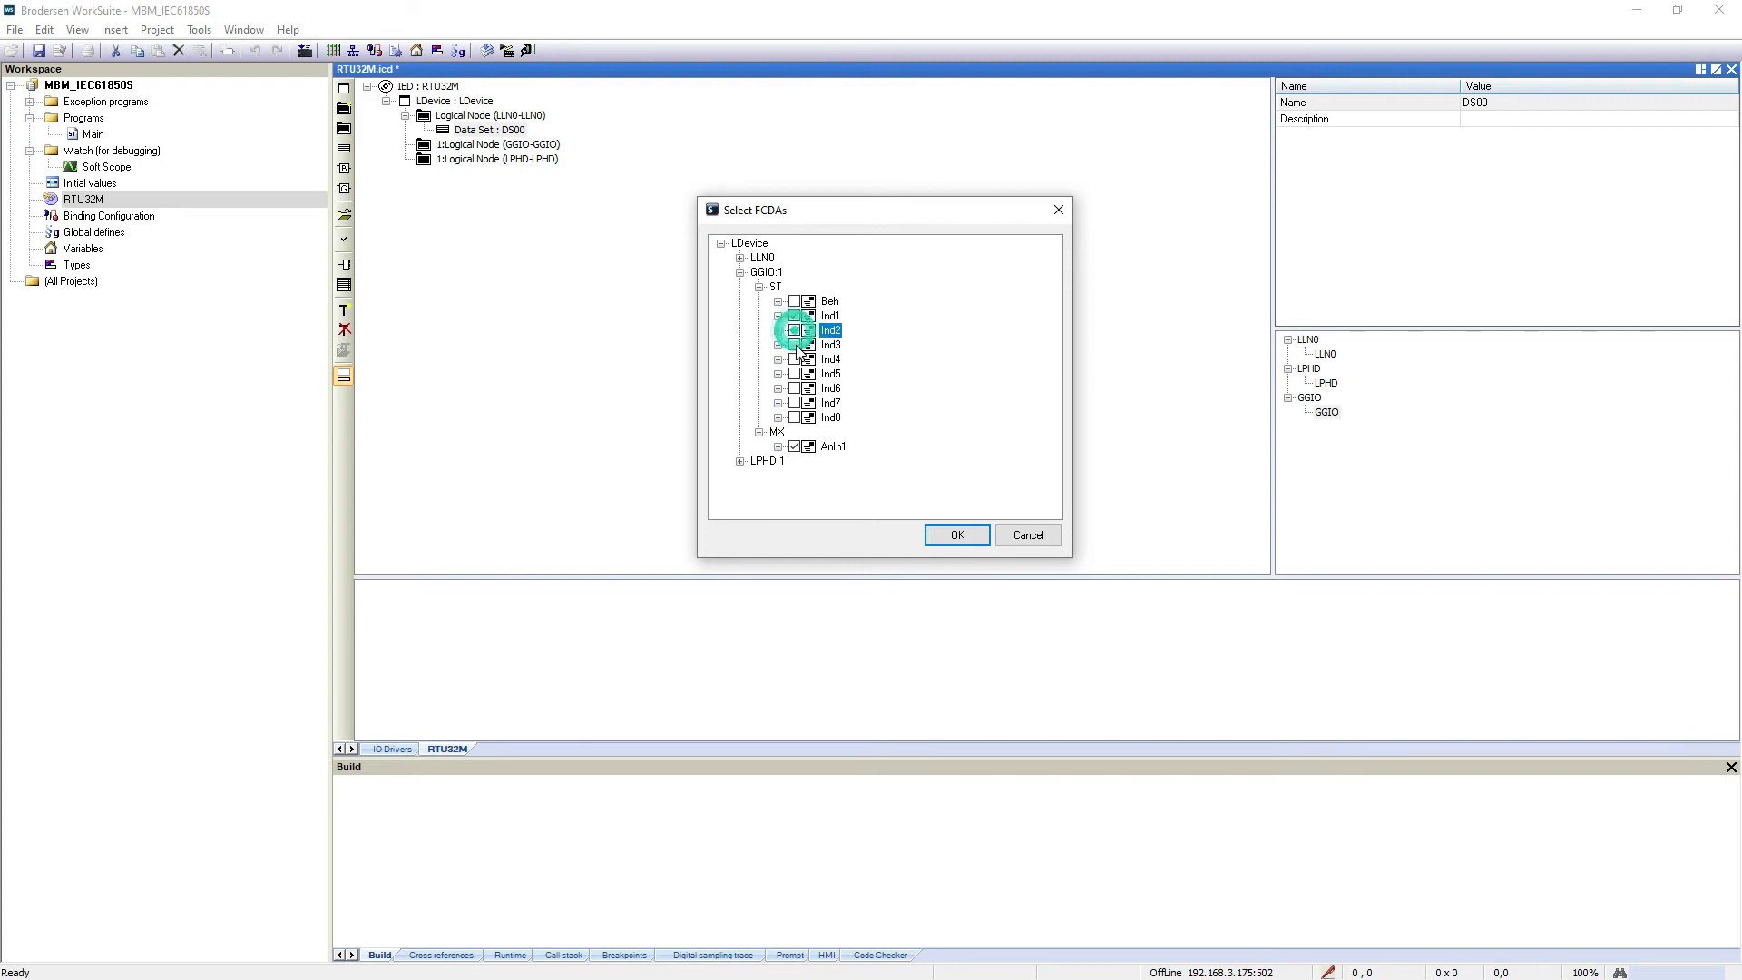
click(795, 345)
click(795, 359)
click(795, 374)
click(795, 388)
click(795, 402)
click(795, 417)
click(953, 538)
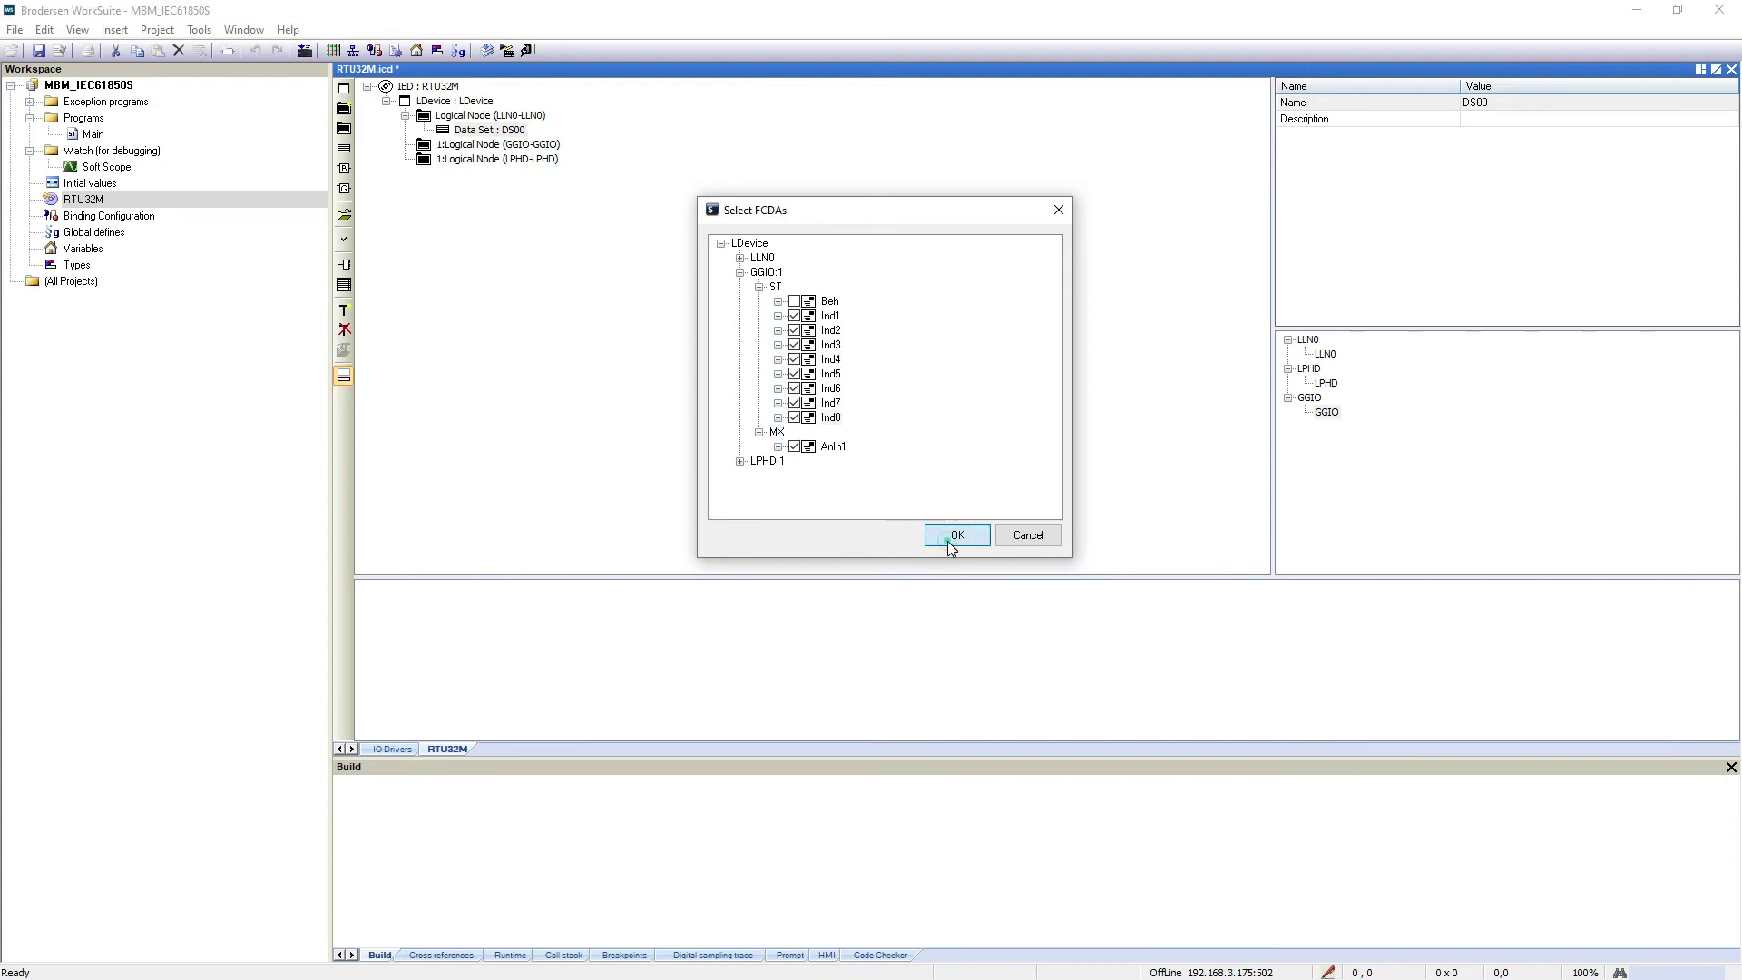
Add a report control block to LLN0 from the URCB_Default template.
right_click(498, 117)
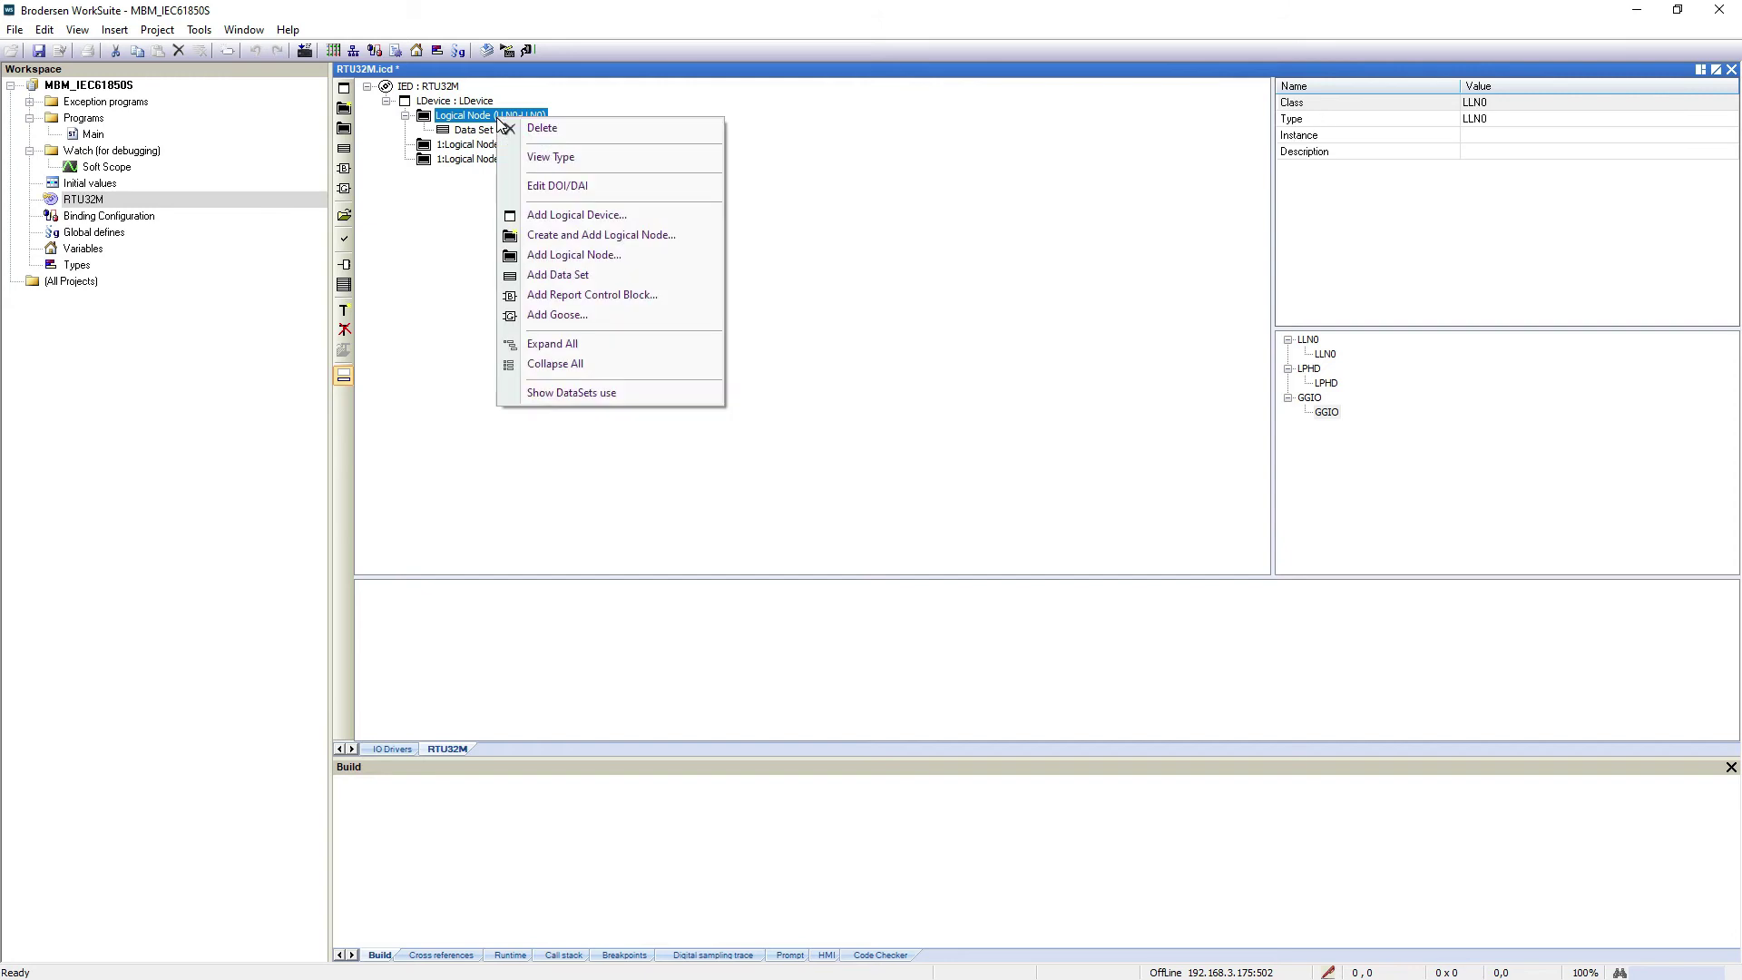
click(579, 292)
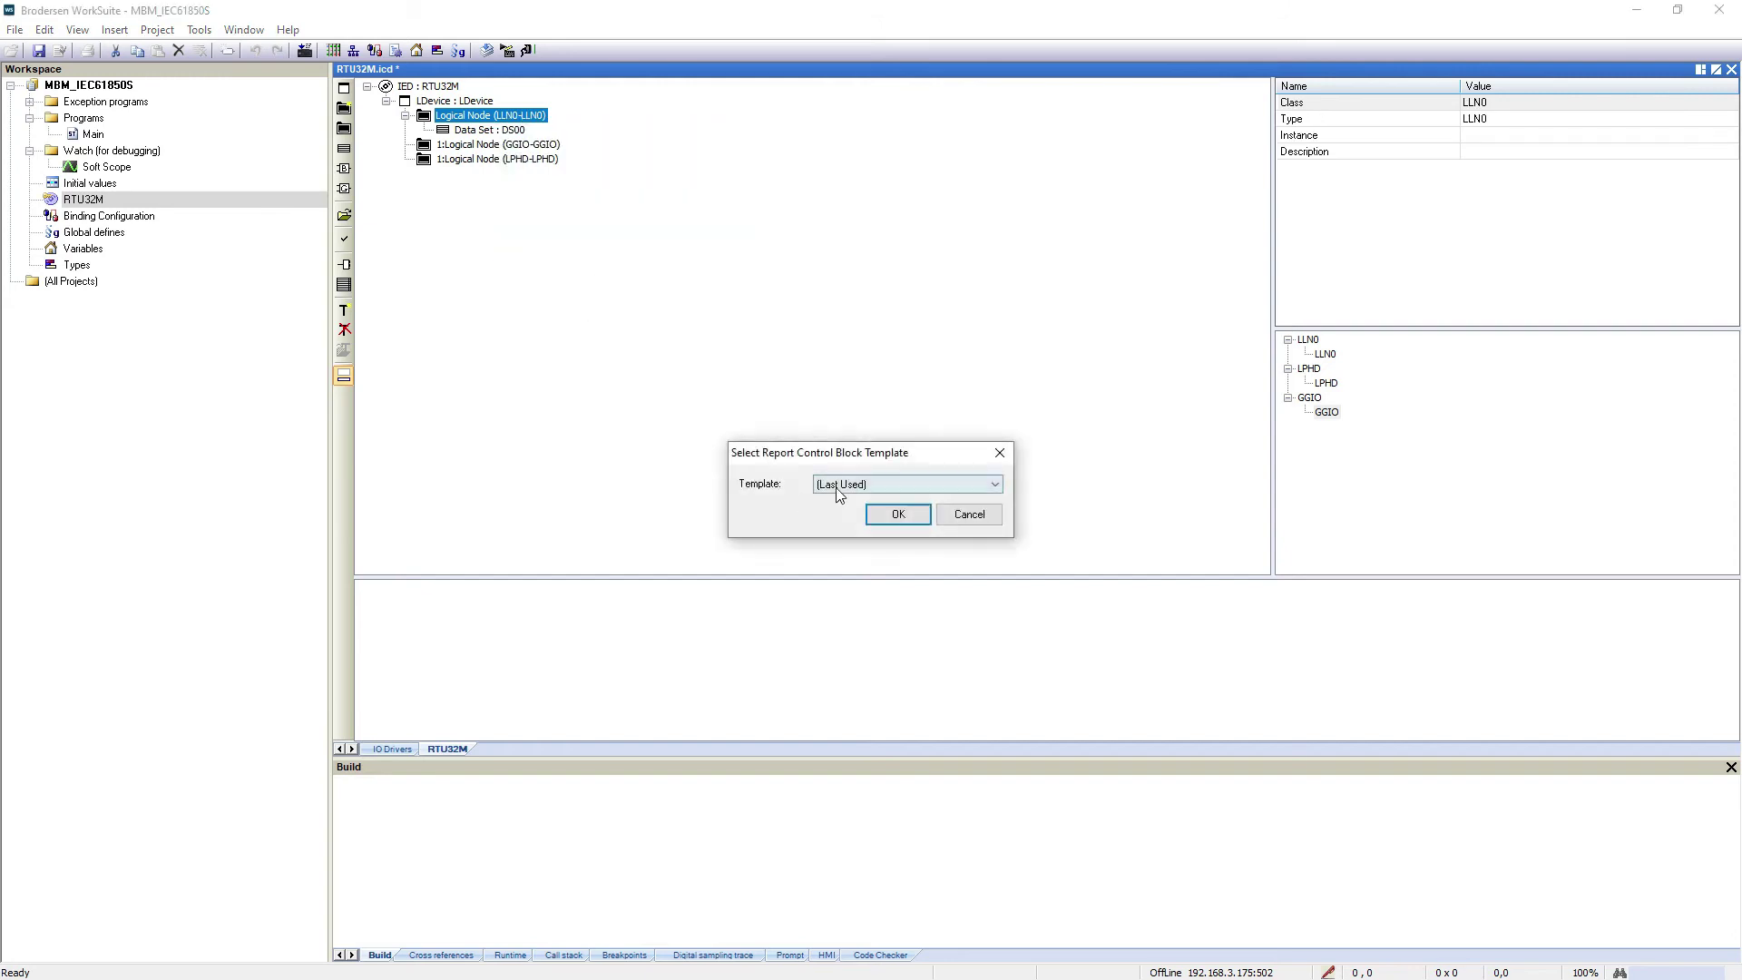
click(828, 487)
click(846, 536)
click(886, 521)
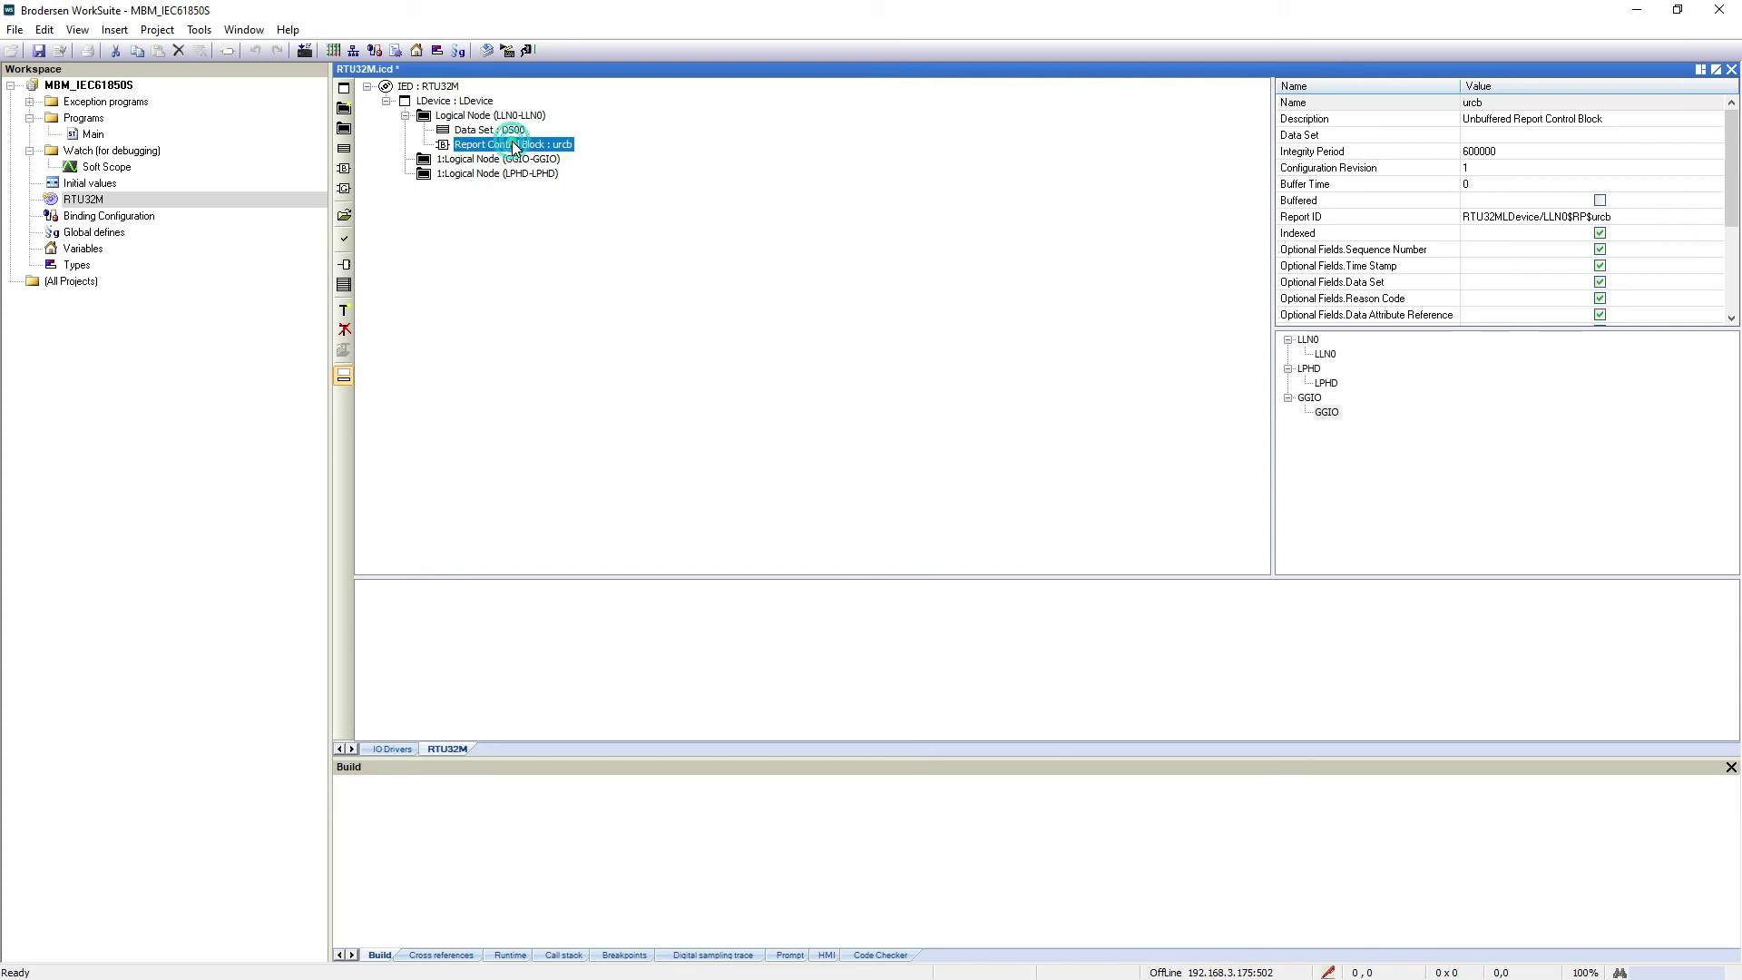
Link the urcb report block to data set DS00 and check the IED model.
click(1541, 136)
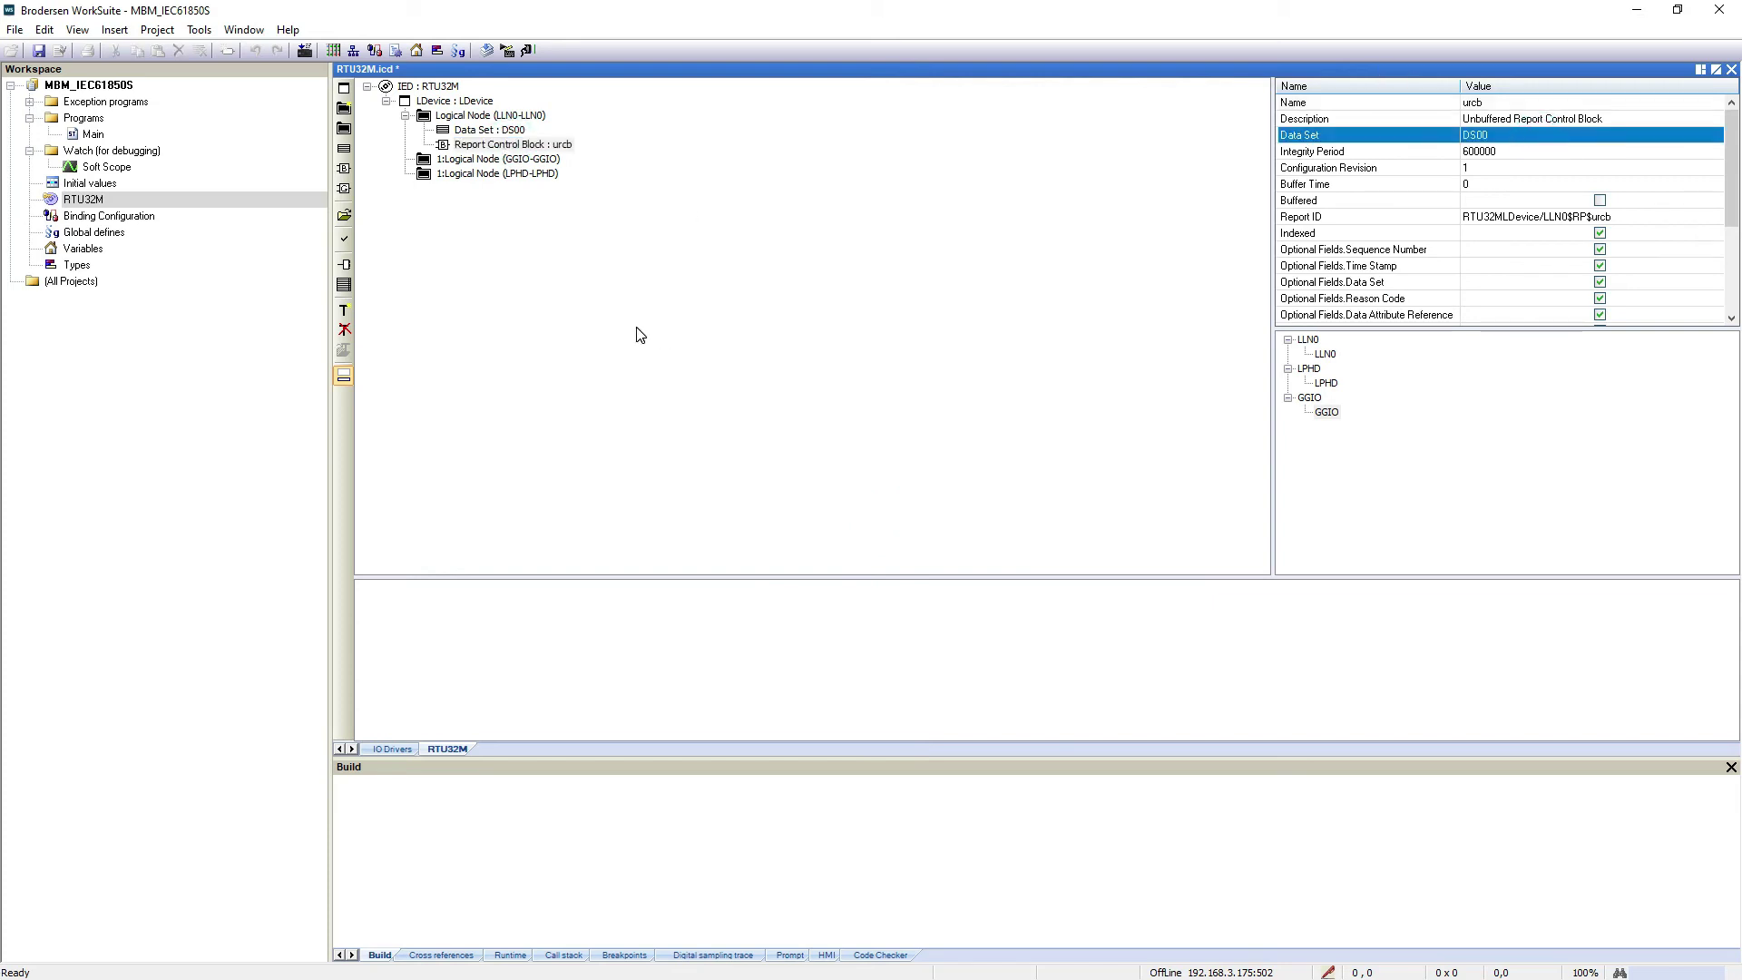
click(347, 246)
click(678, 378)
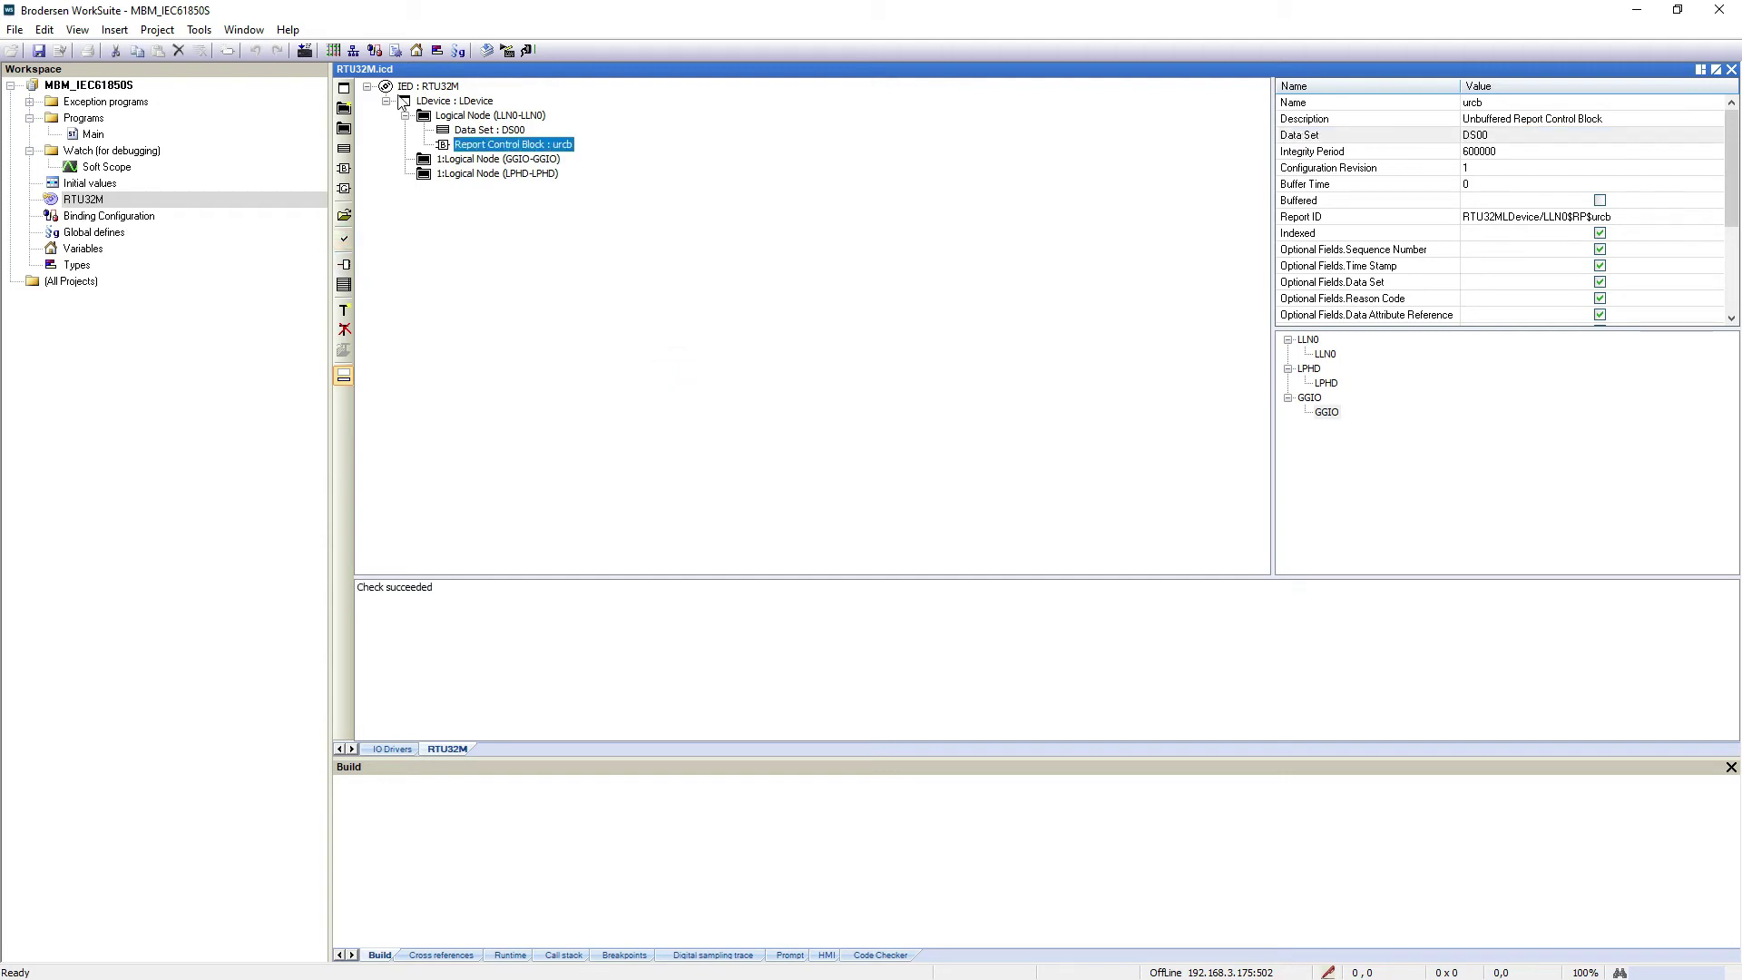
Add an IEC 61850 Server incl. GOOSE driver to the IO Drivers.
click(356, 54)
right_click(435, 323)
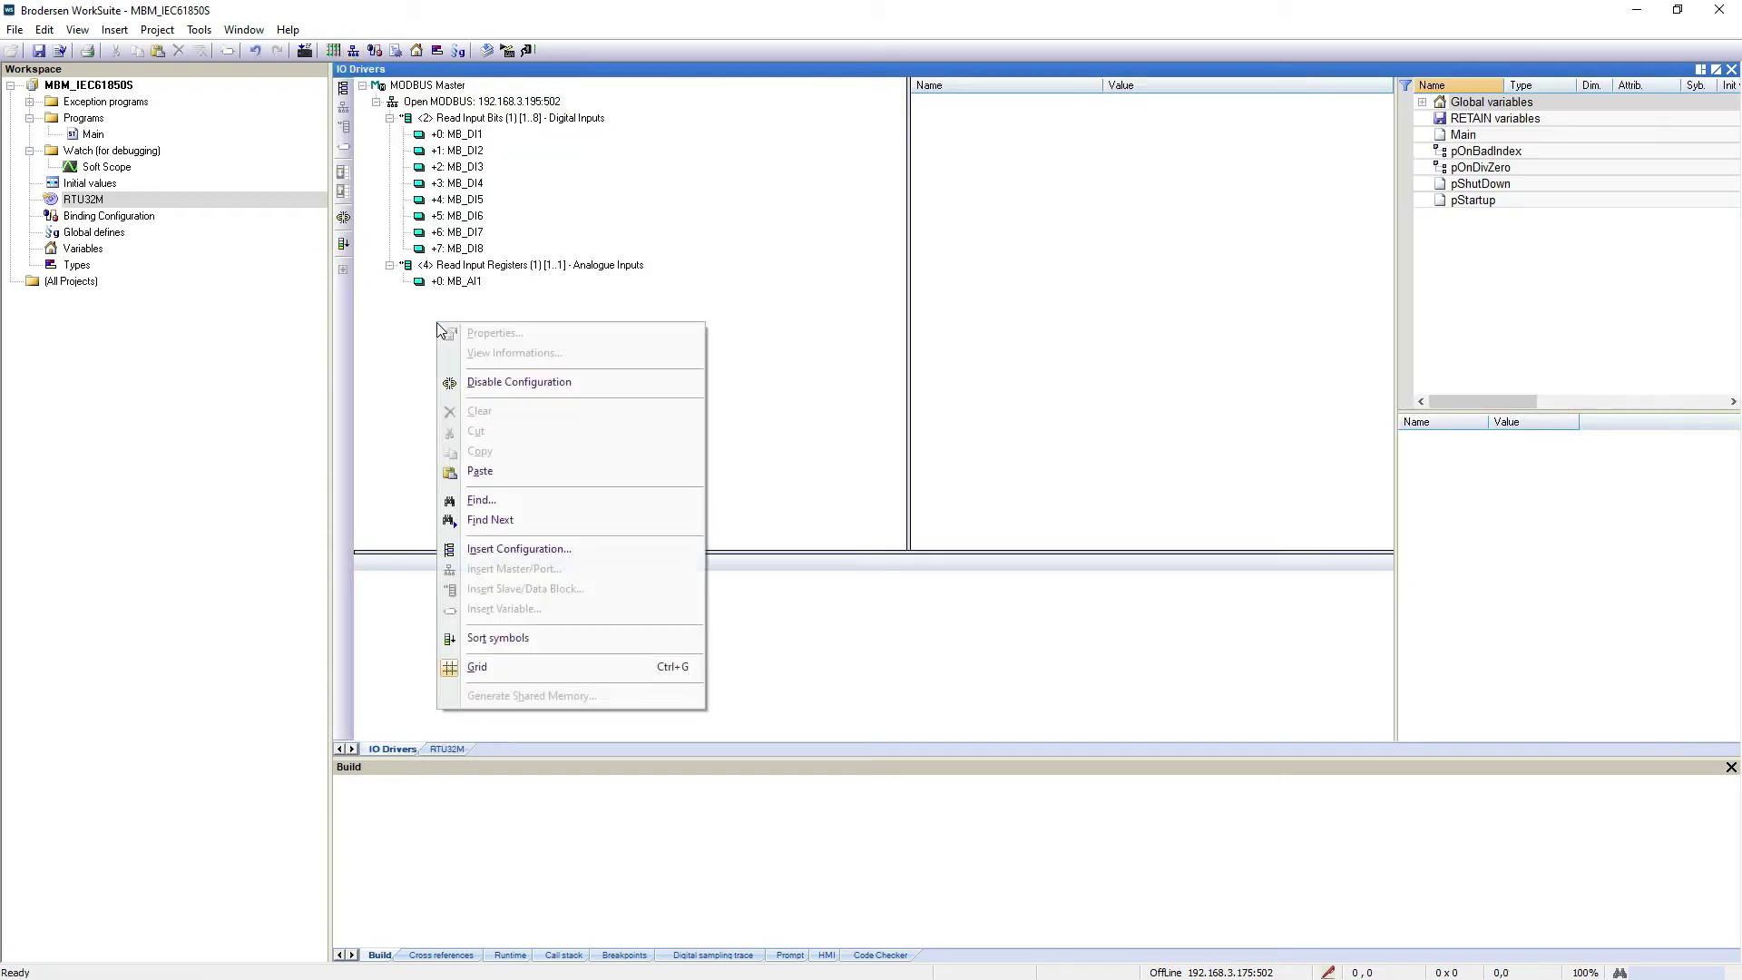
click(525, 549)
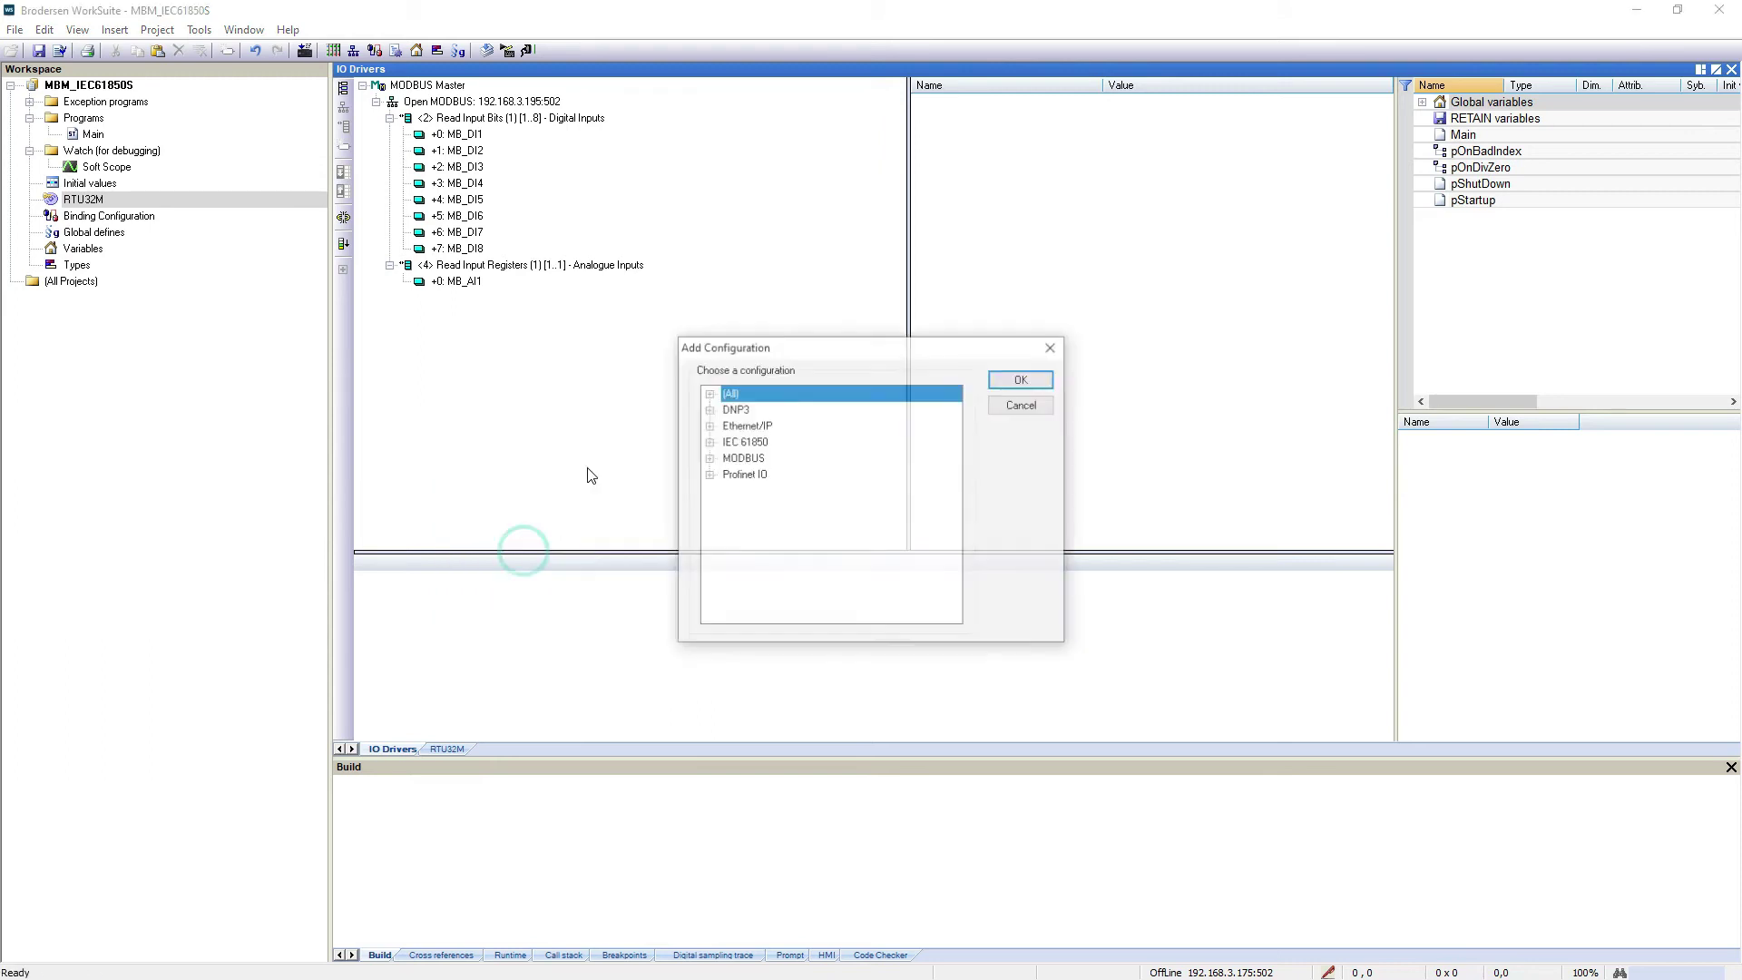
double_click(755, 444)
double_click(804, 475)
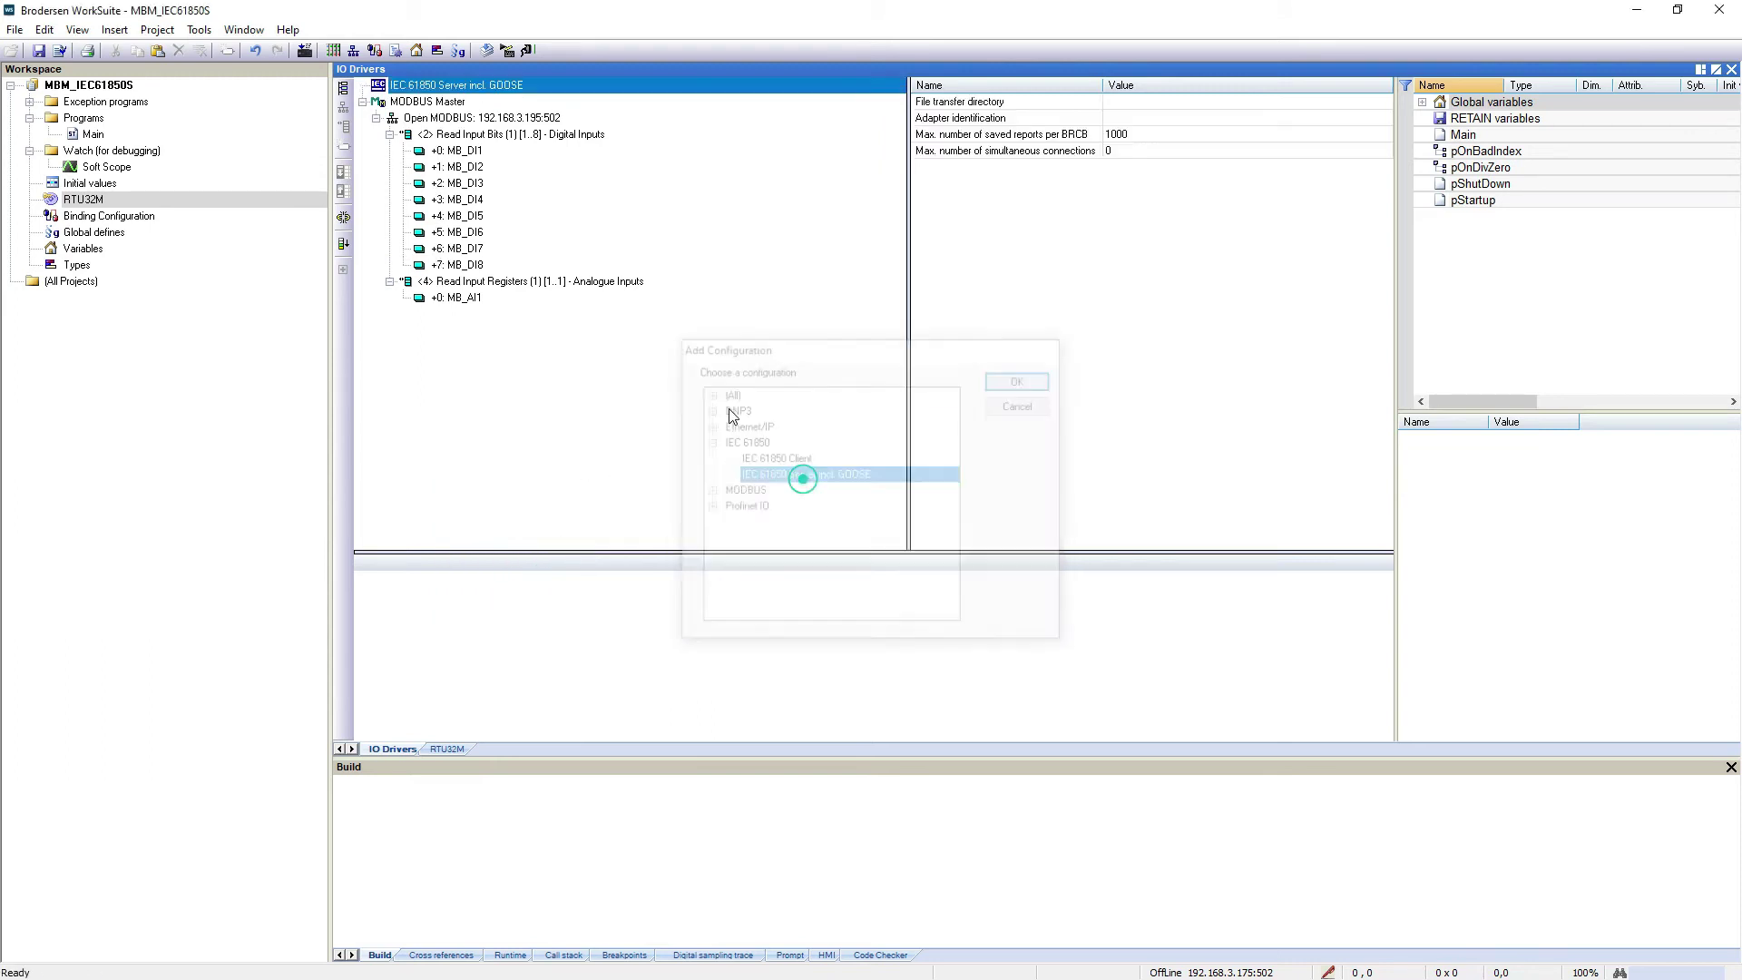
Read the server variables from the RTU32M SCL file with SCL download enabled.
right_click(445, 86)
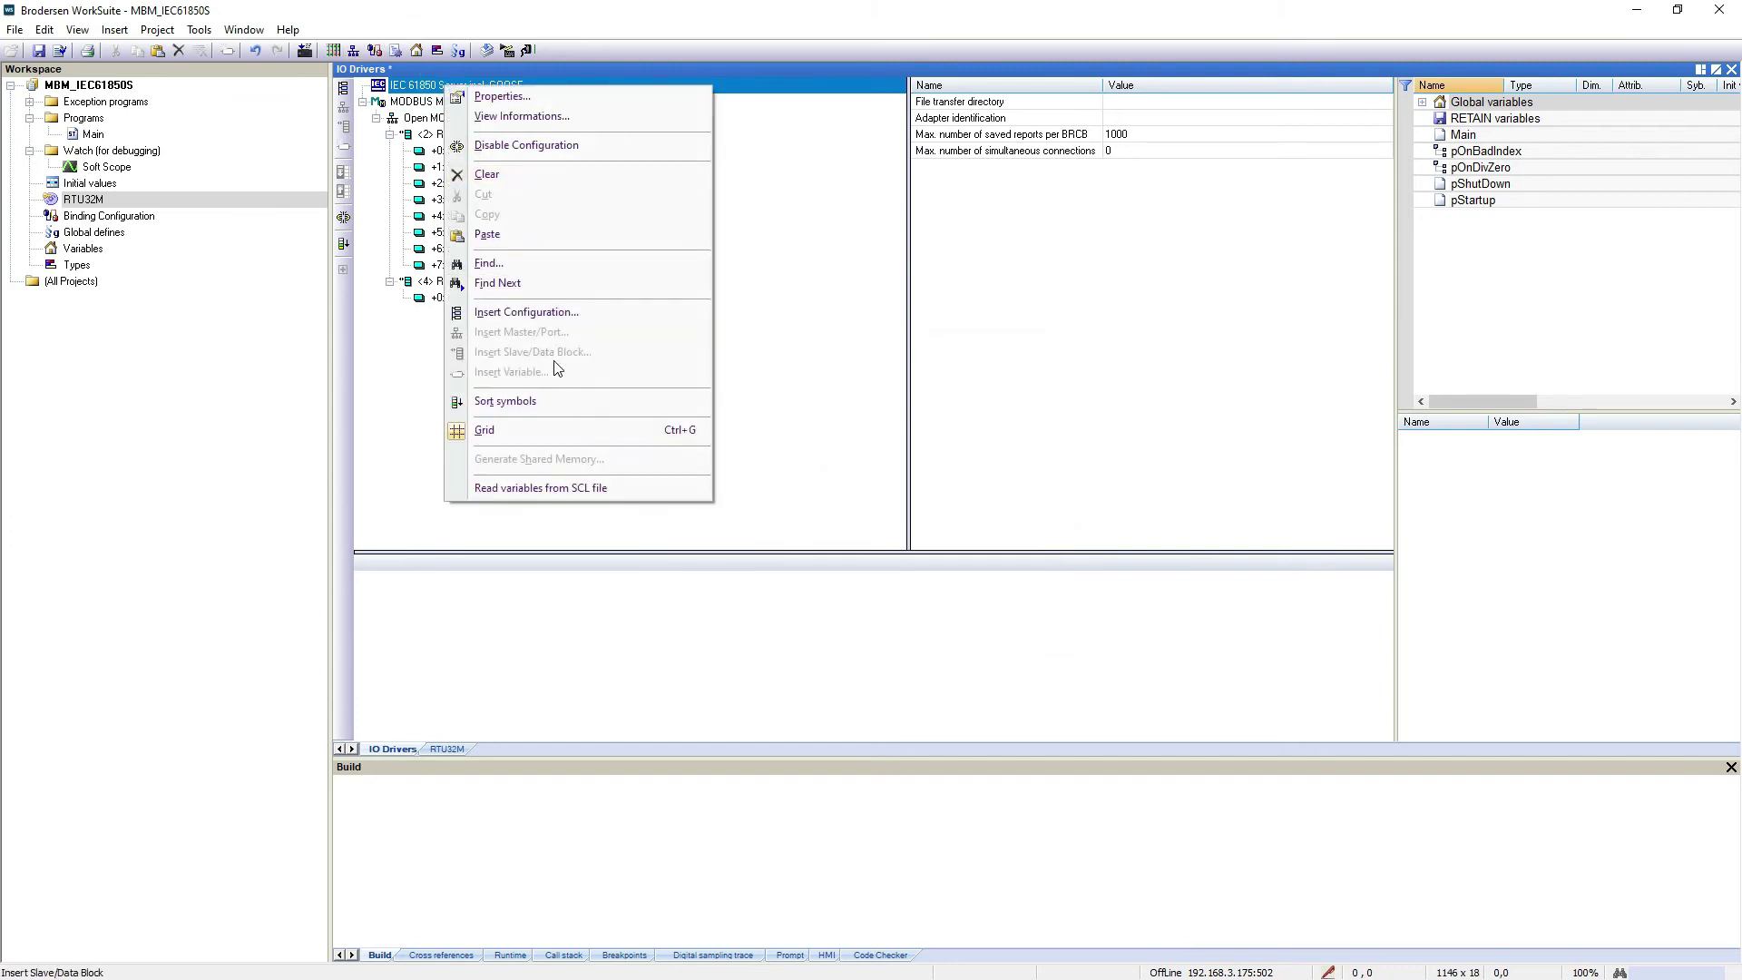
click(526, 490)
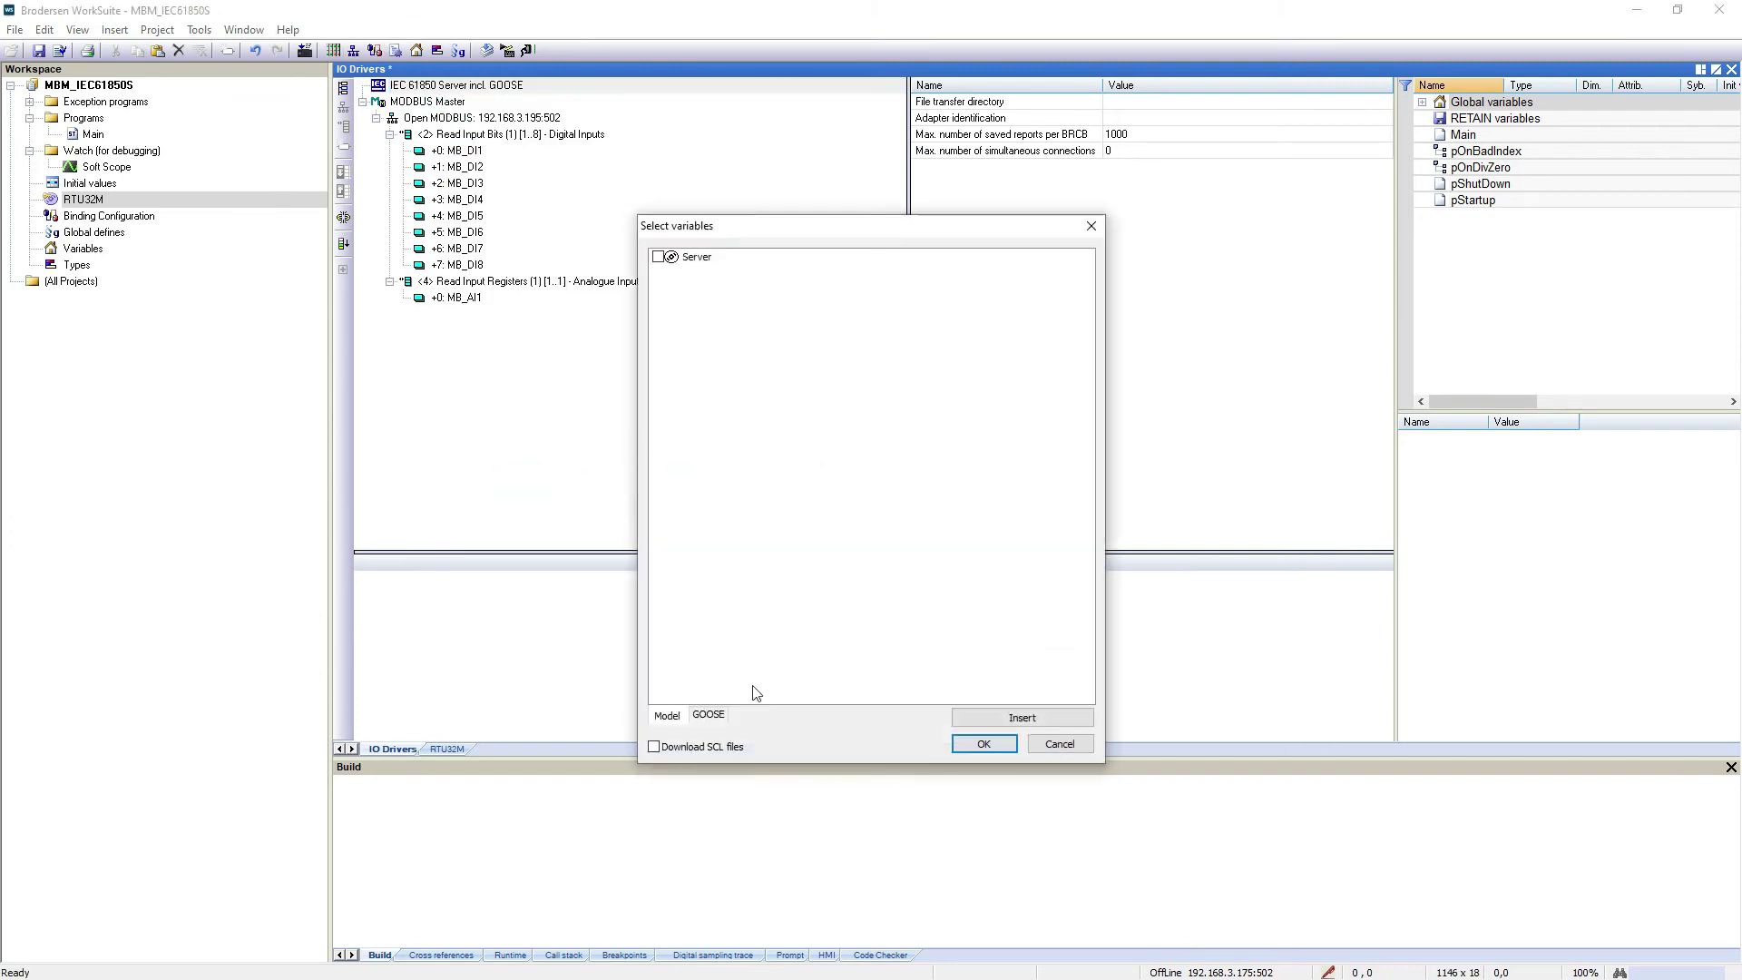
click(706, 748)
click(989, 722)
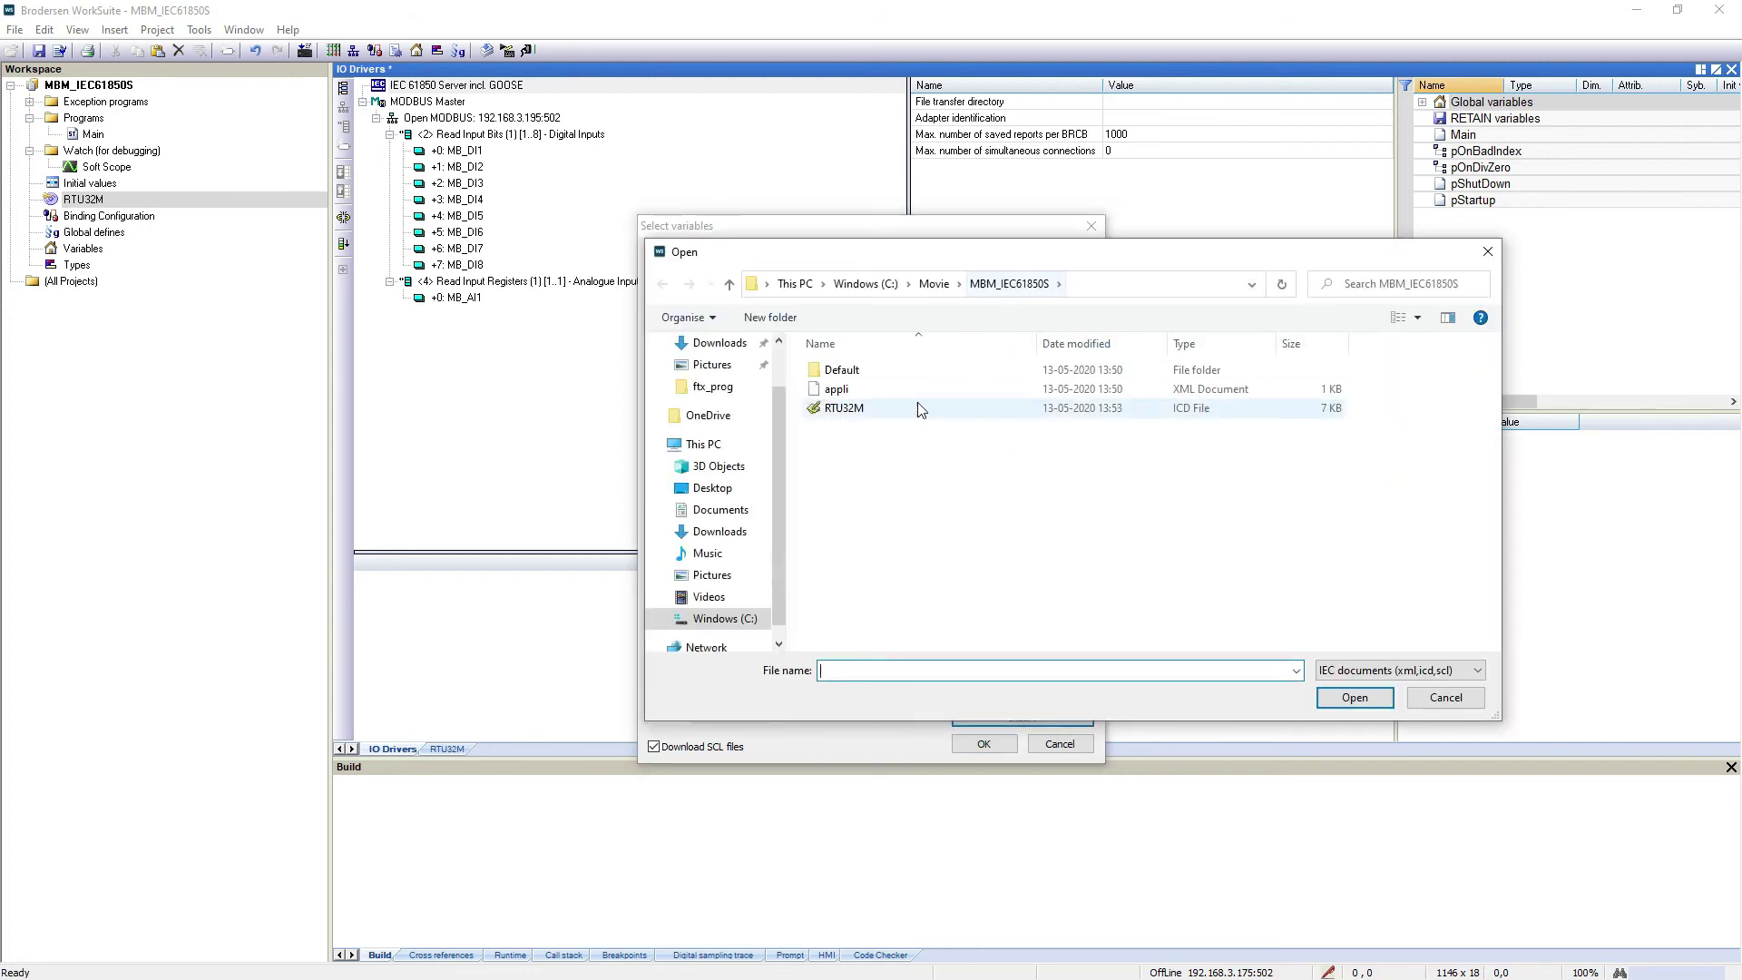
double_click(862, 410)
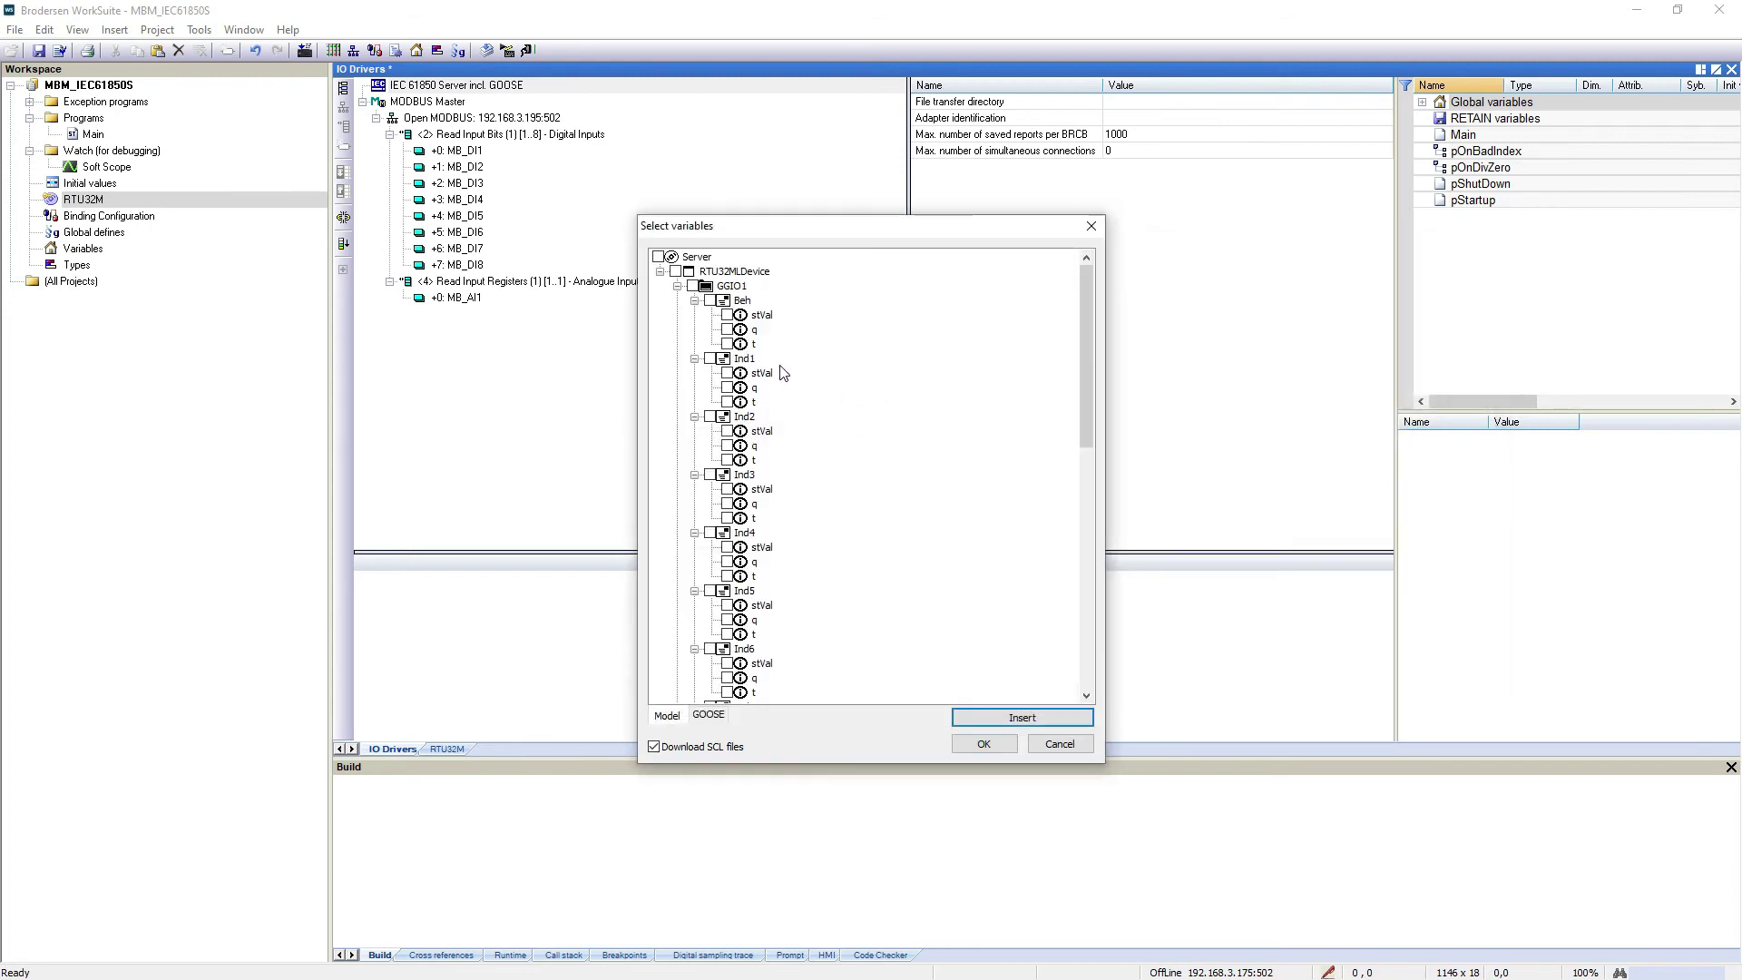
Select stVal for Ind1–Ind8 and AnIn1 mag.i, and create the variables.
click(726, 373)
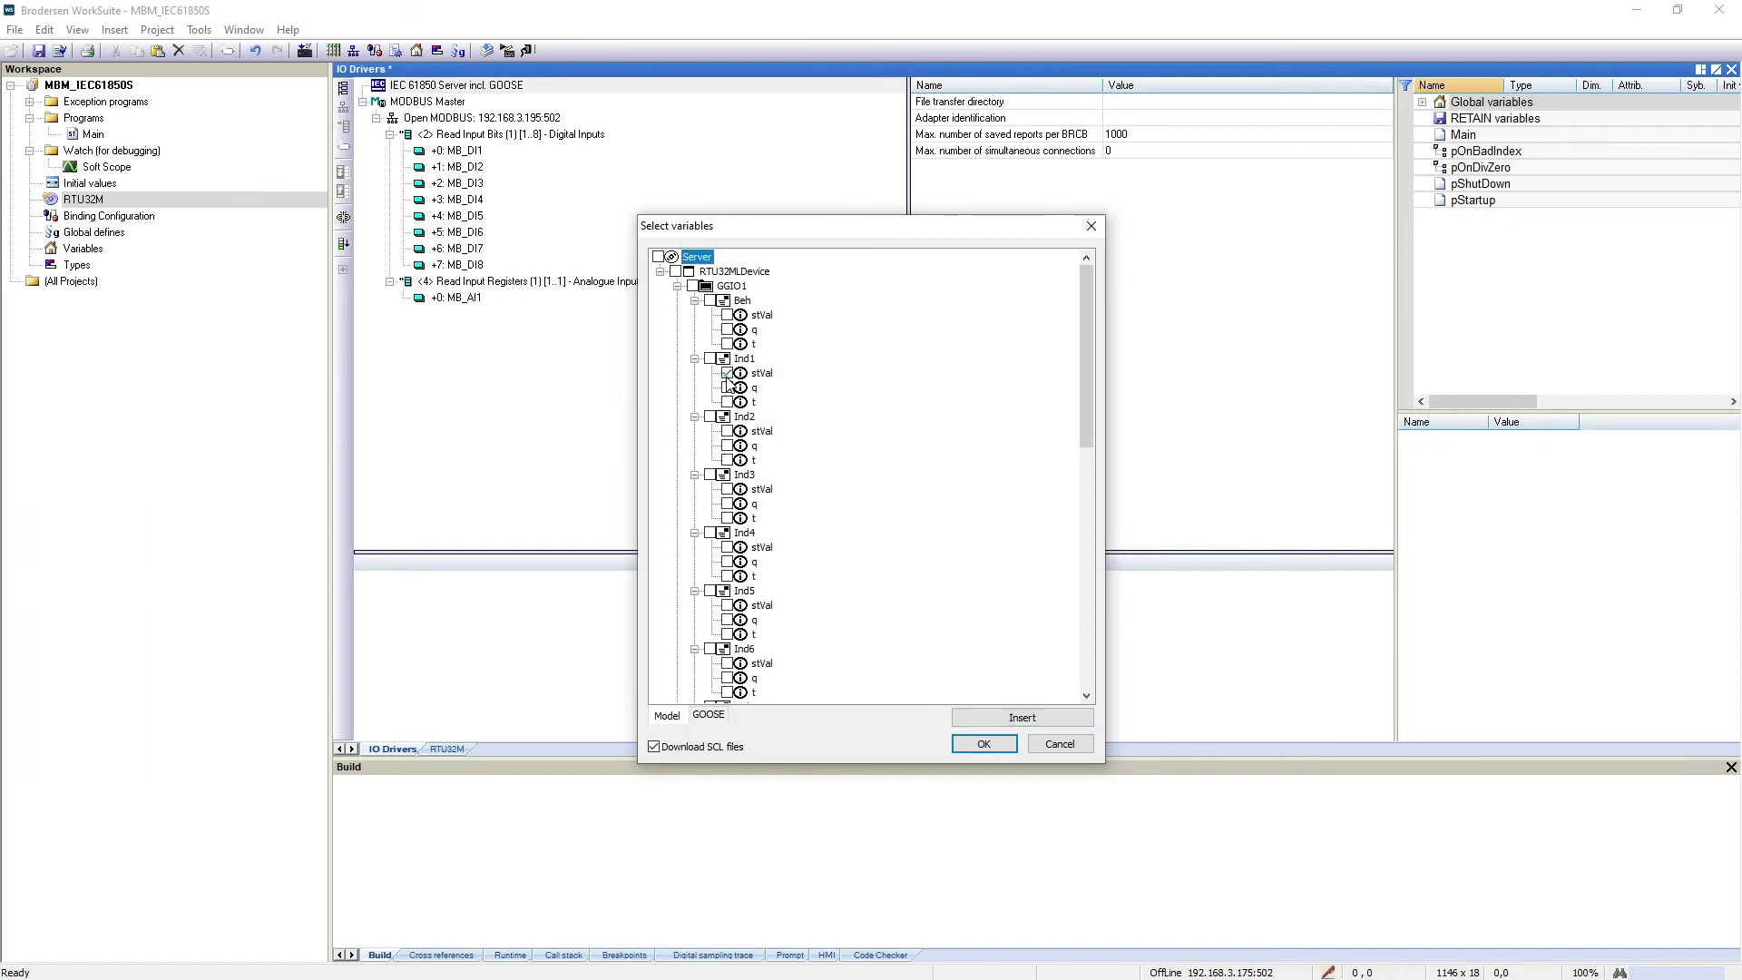
click(727, 431)
click(727, 489)
scroll(735, 490, down, 1)
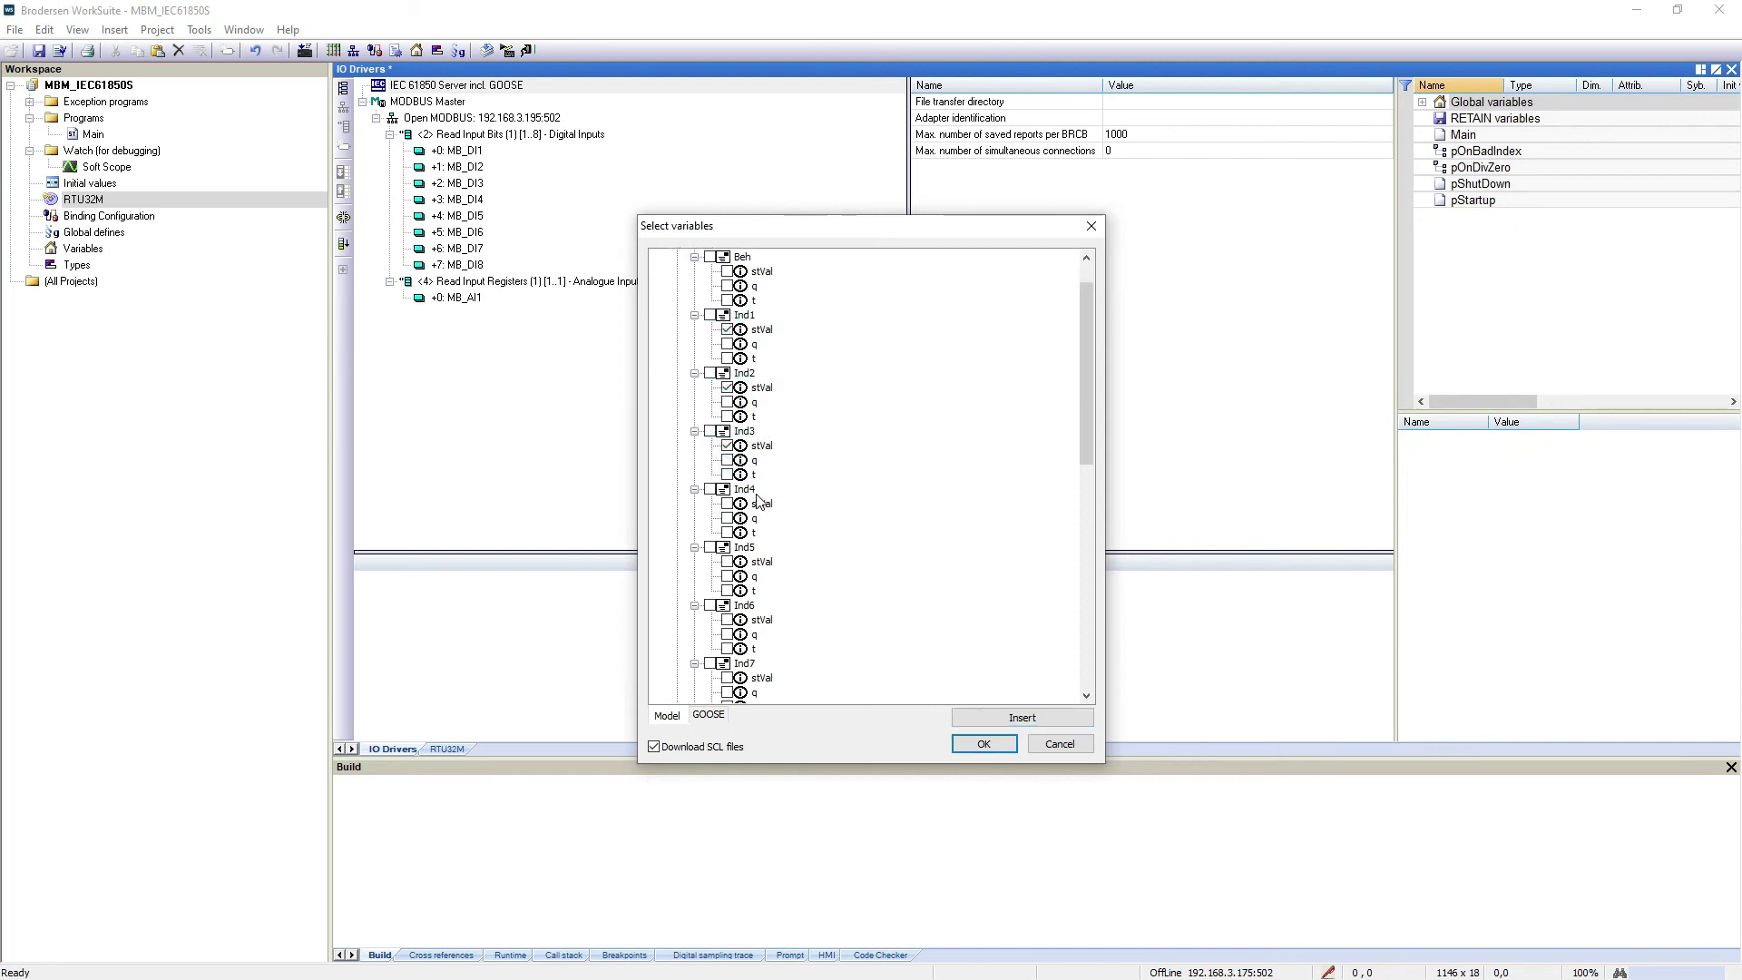
click(727, 504)
scroll(817, 504, down, 2)
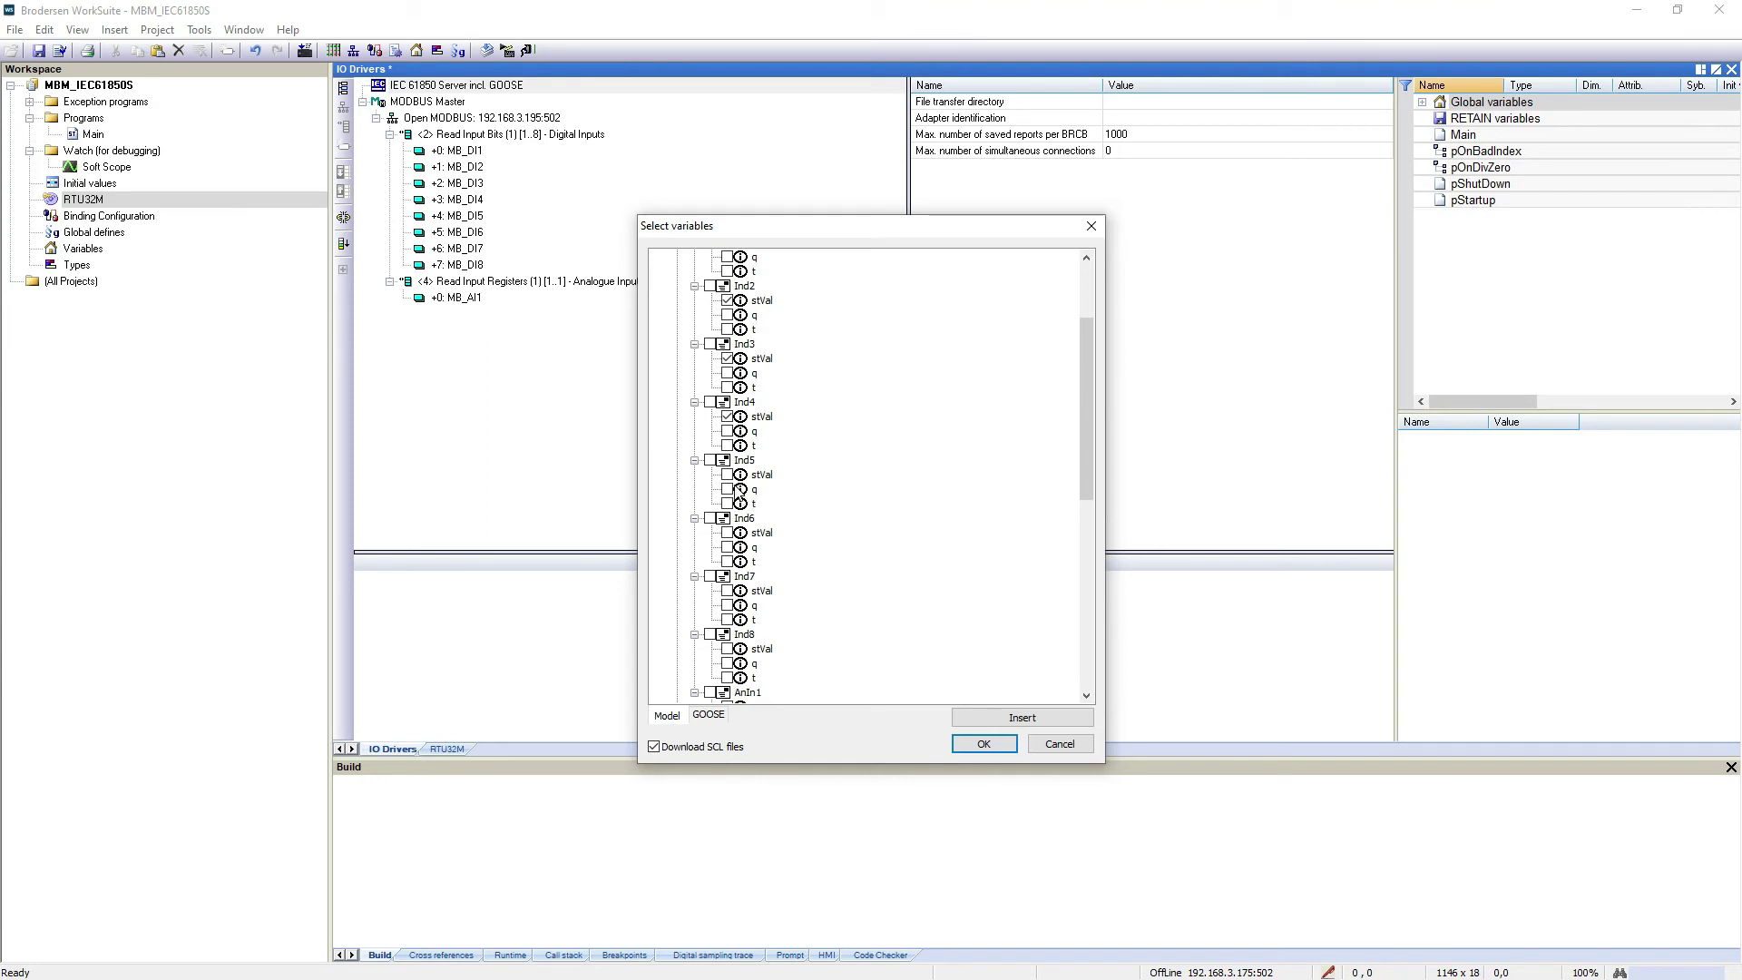
click(727, 474)
scroll(836, 490, down, 1)
click(727, 489)
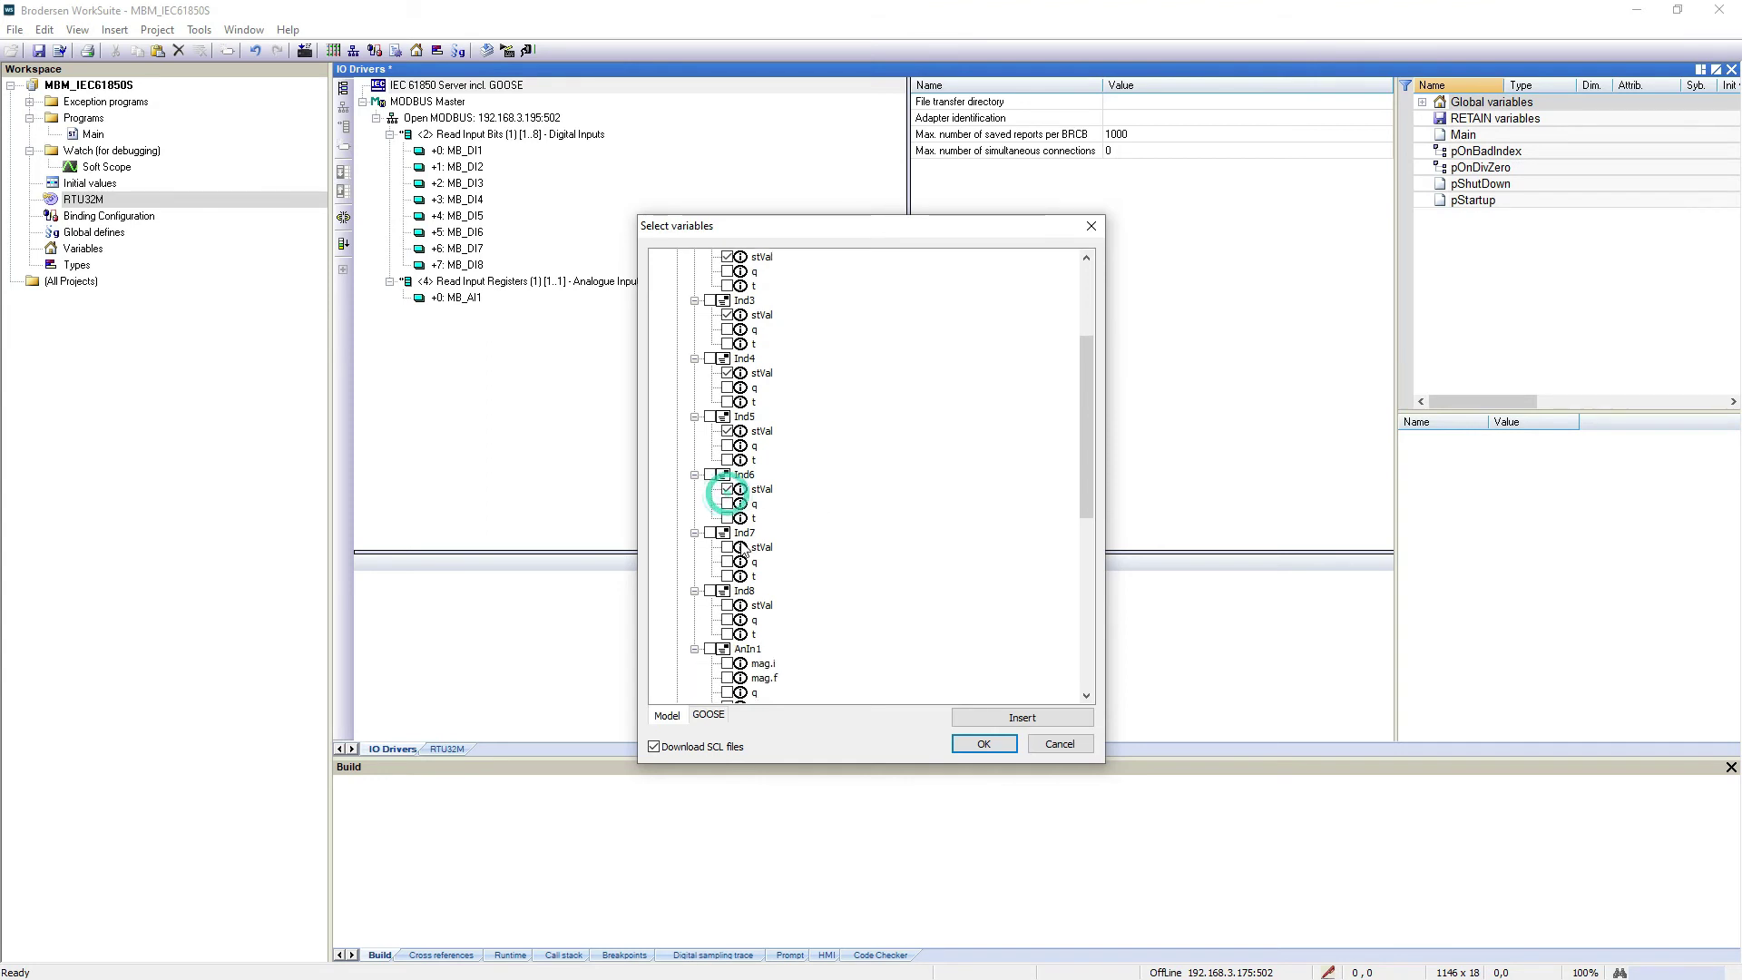
scroll(833, 542, down, 1)
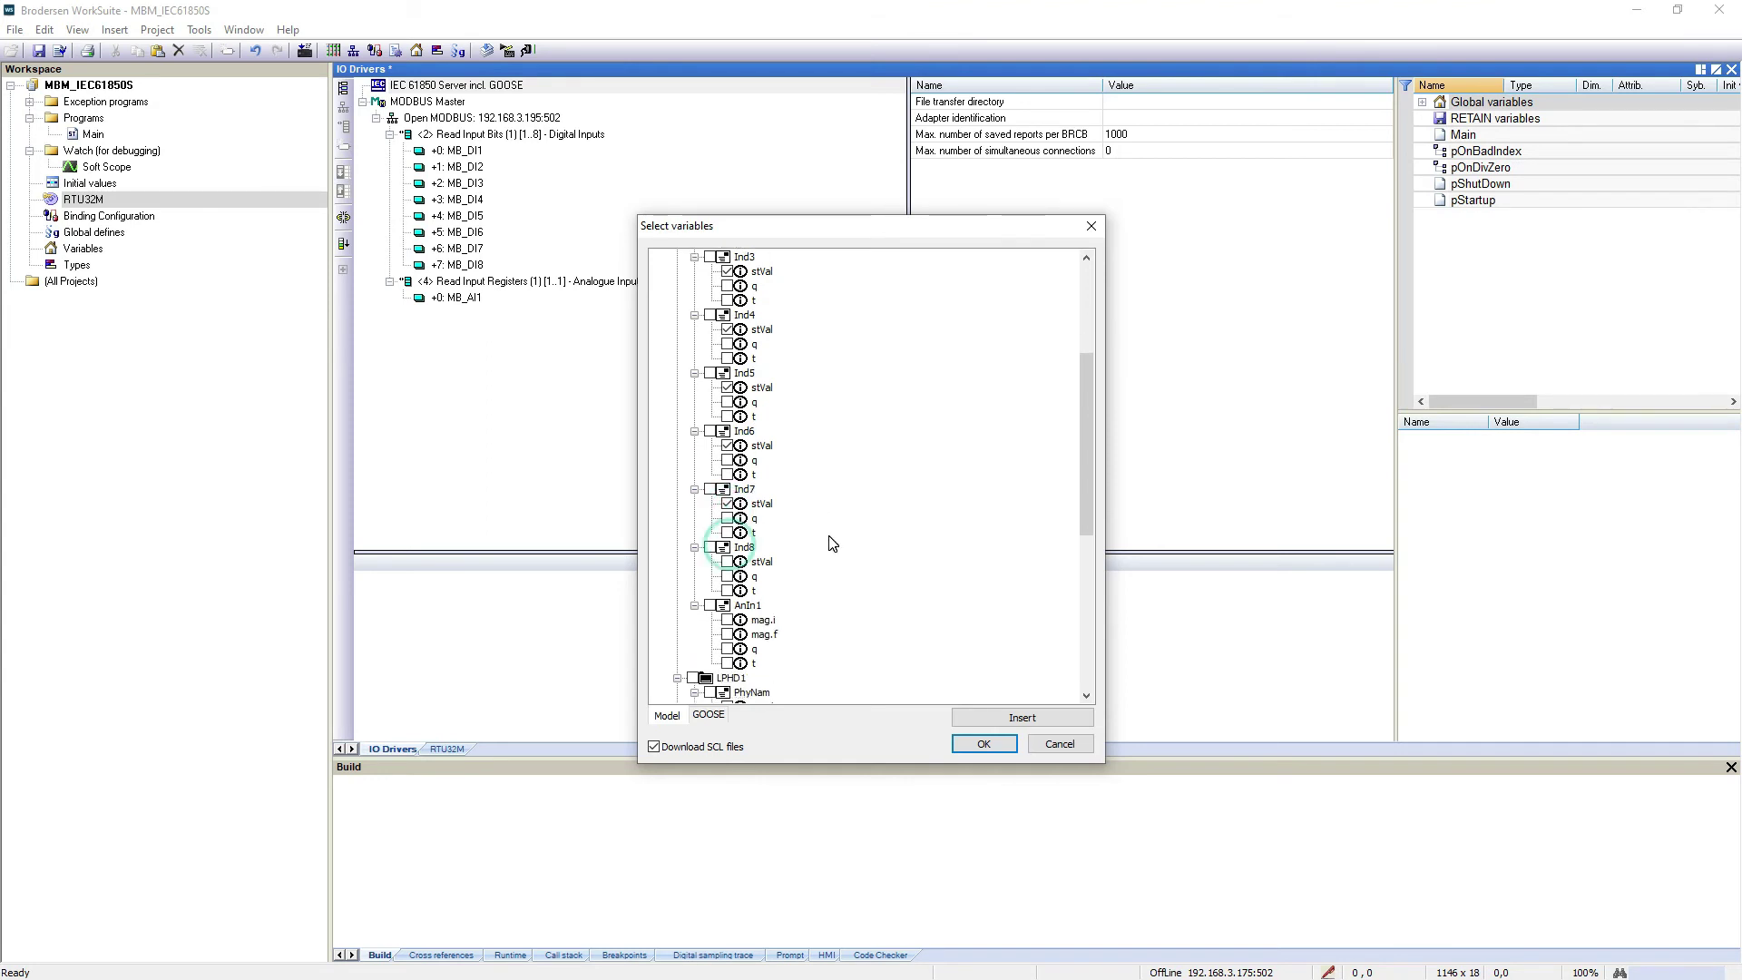
click(727, 562)
click(727, 619)
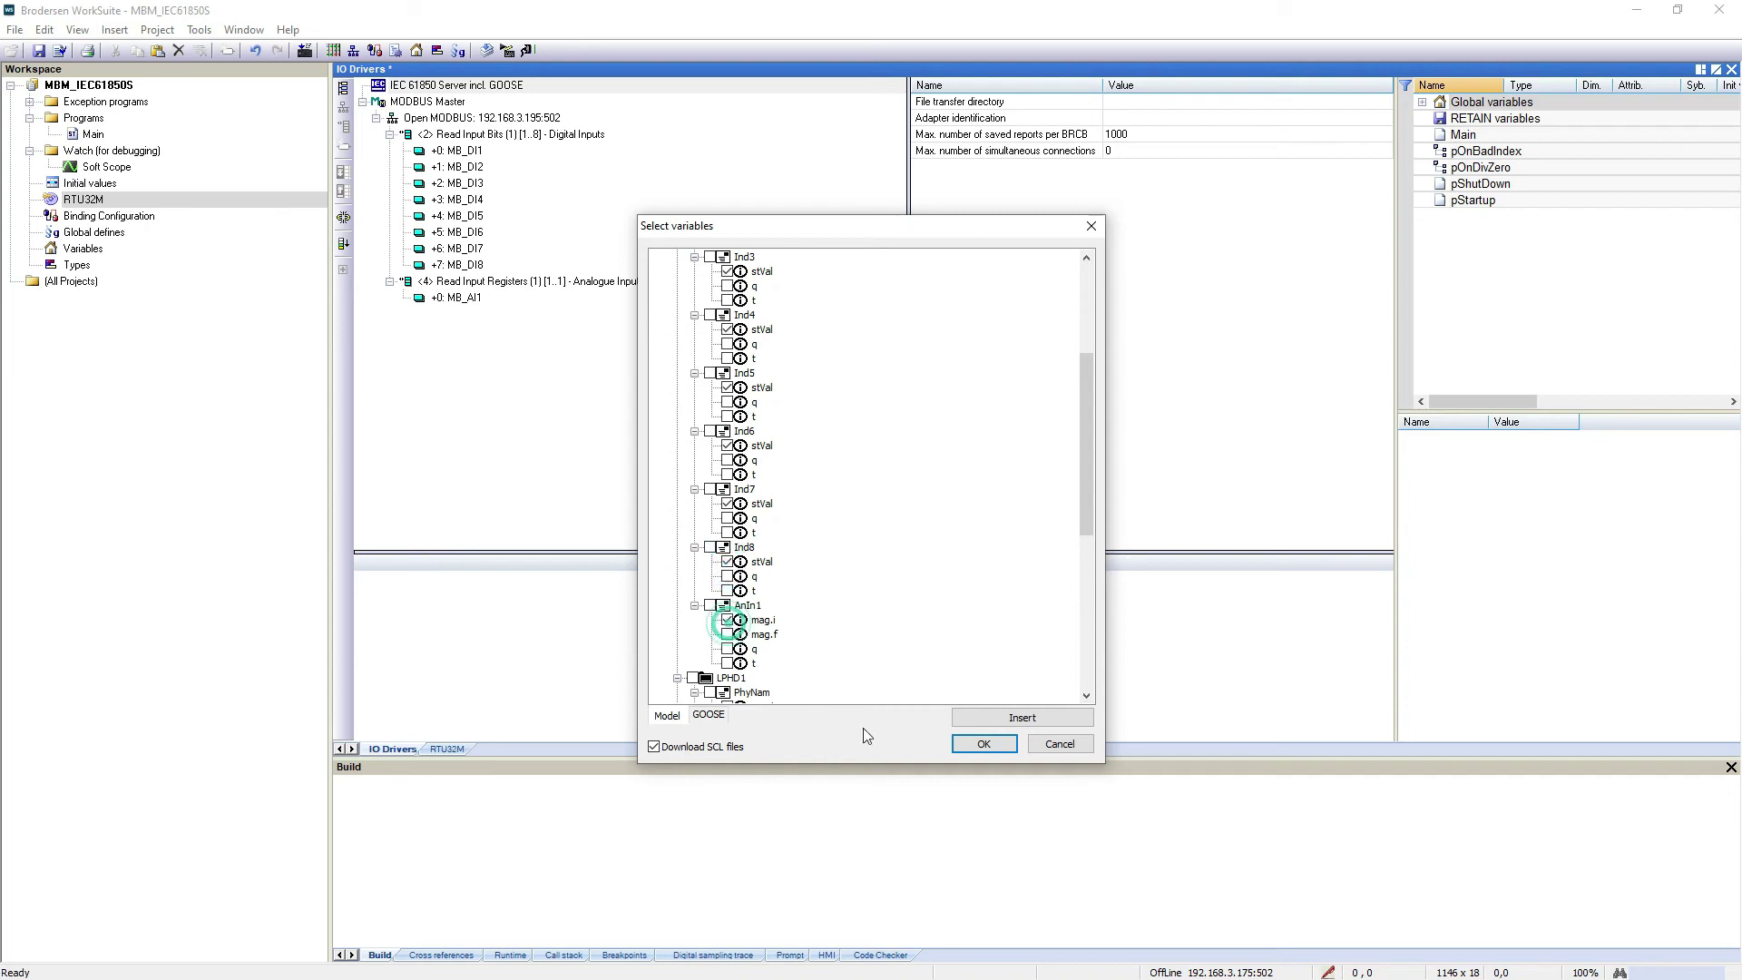
click(980, 744)
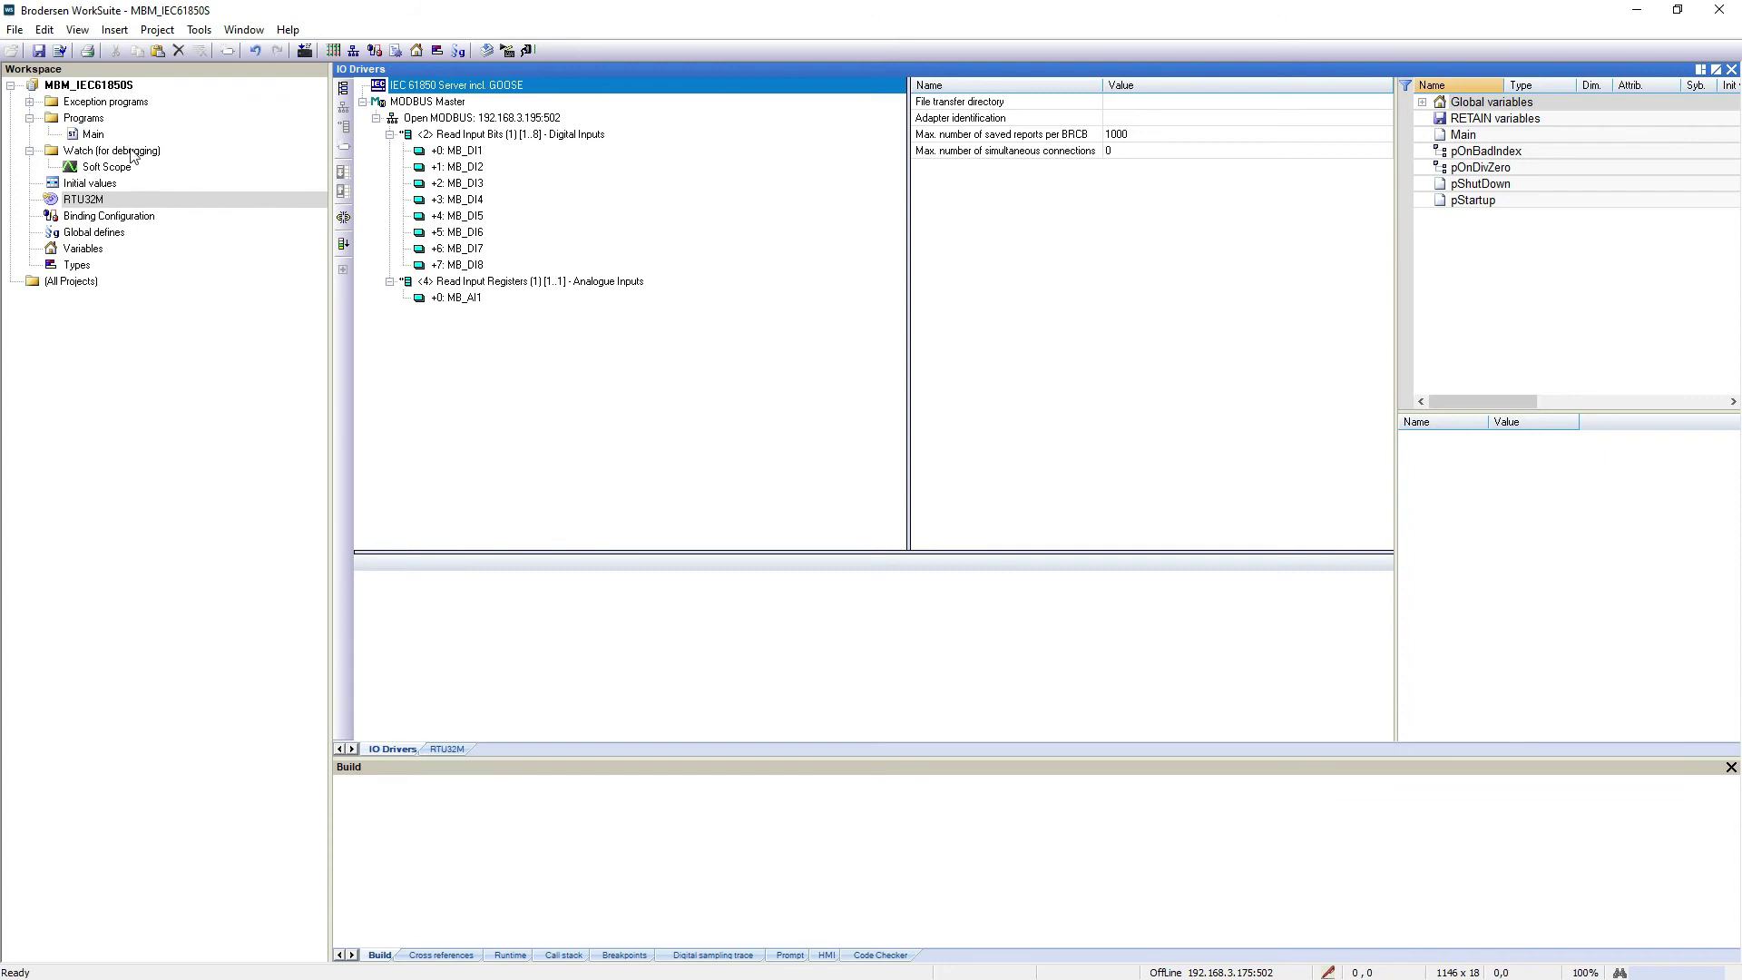
In Main, write the first assignment RTU32MLDevice_GGIO1_Ind1_stVal := MB_DI1 using autocomplete.
click(101, 136)
click(484, 204)
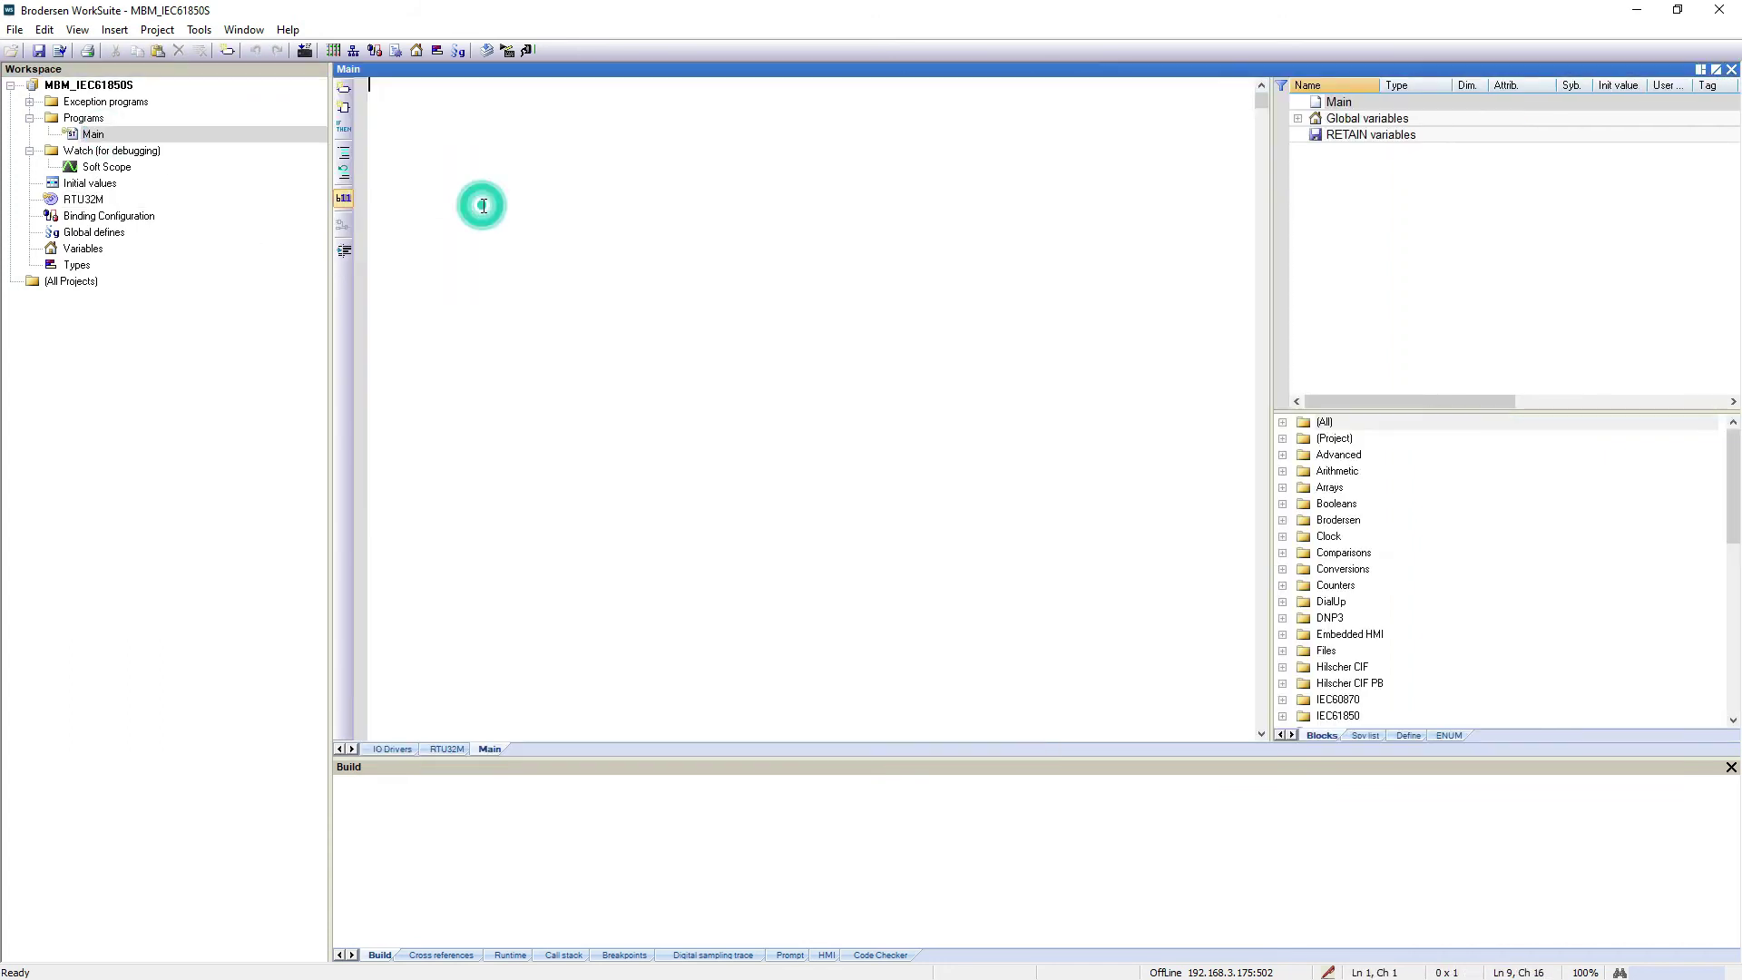
click(1297, 119)
click(808, 257)
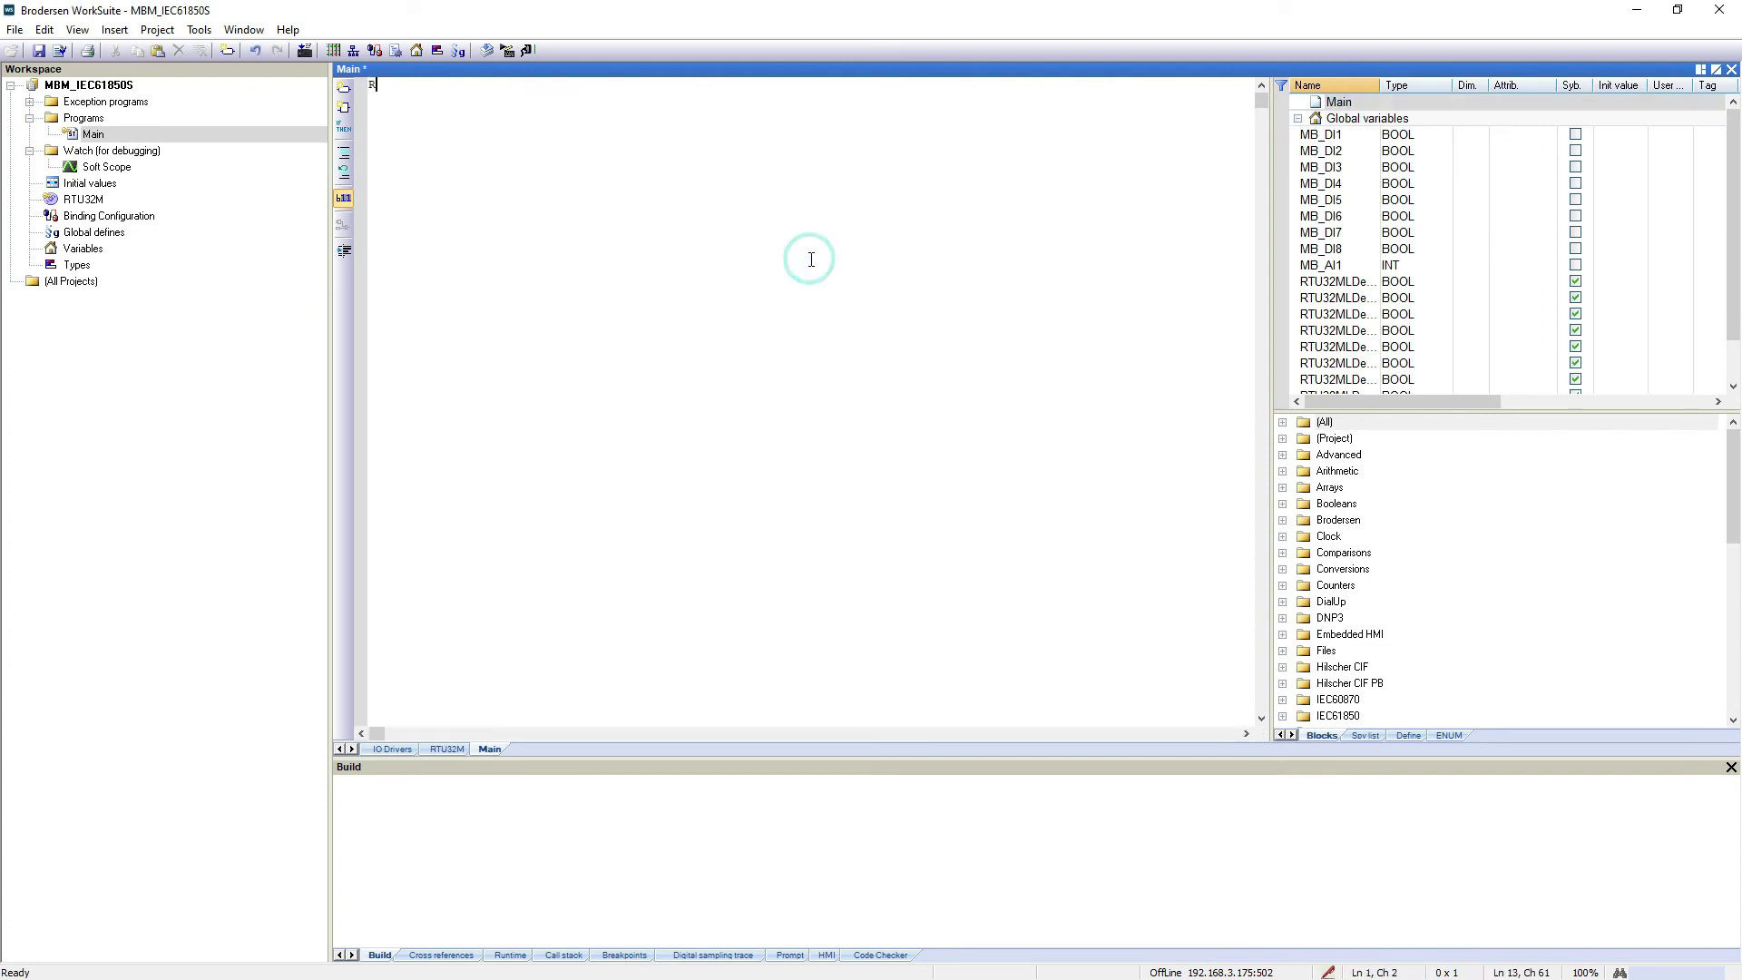
text(RTU32M)
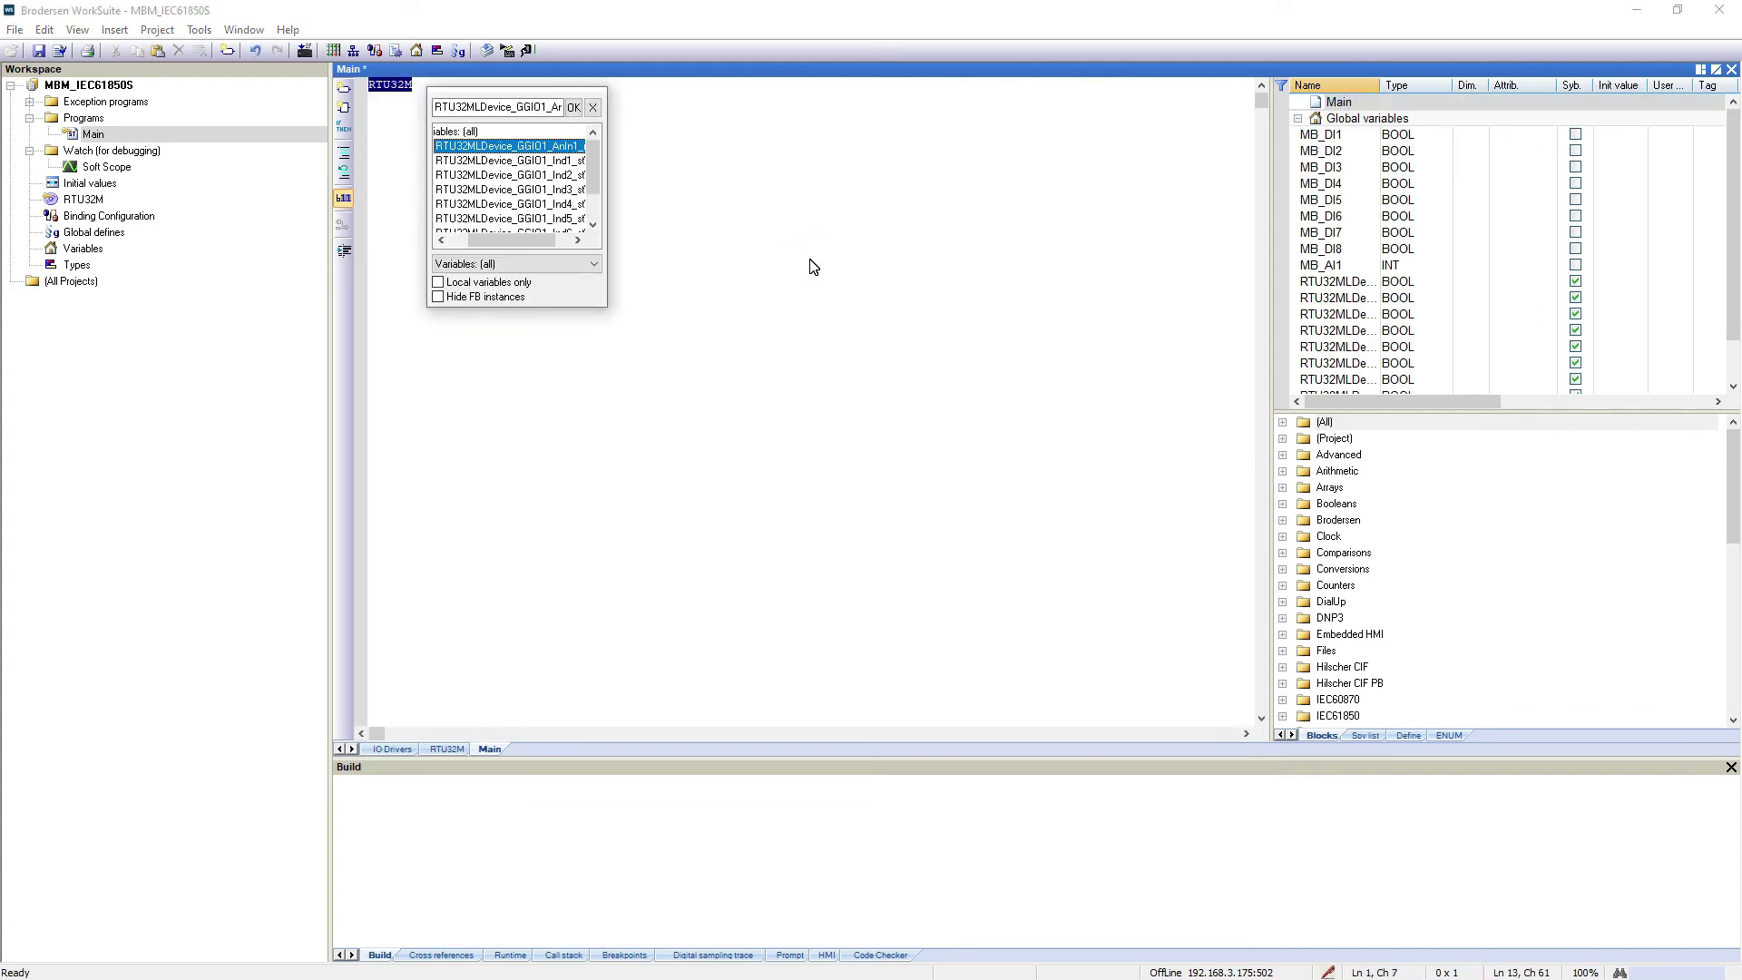
key(Down)
key(Return)
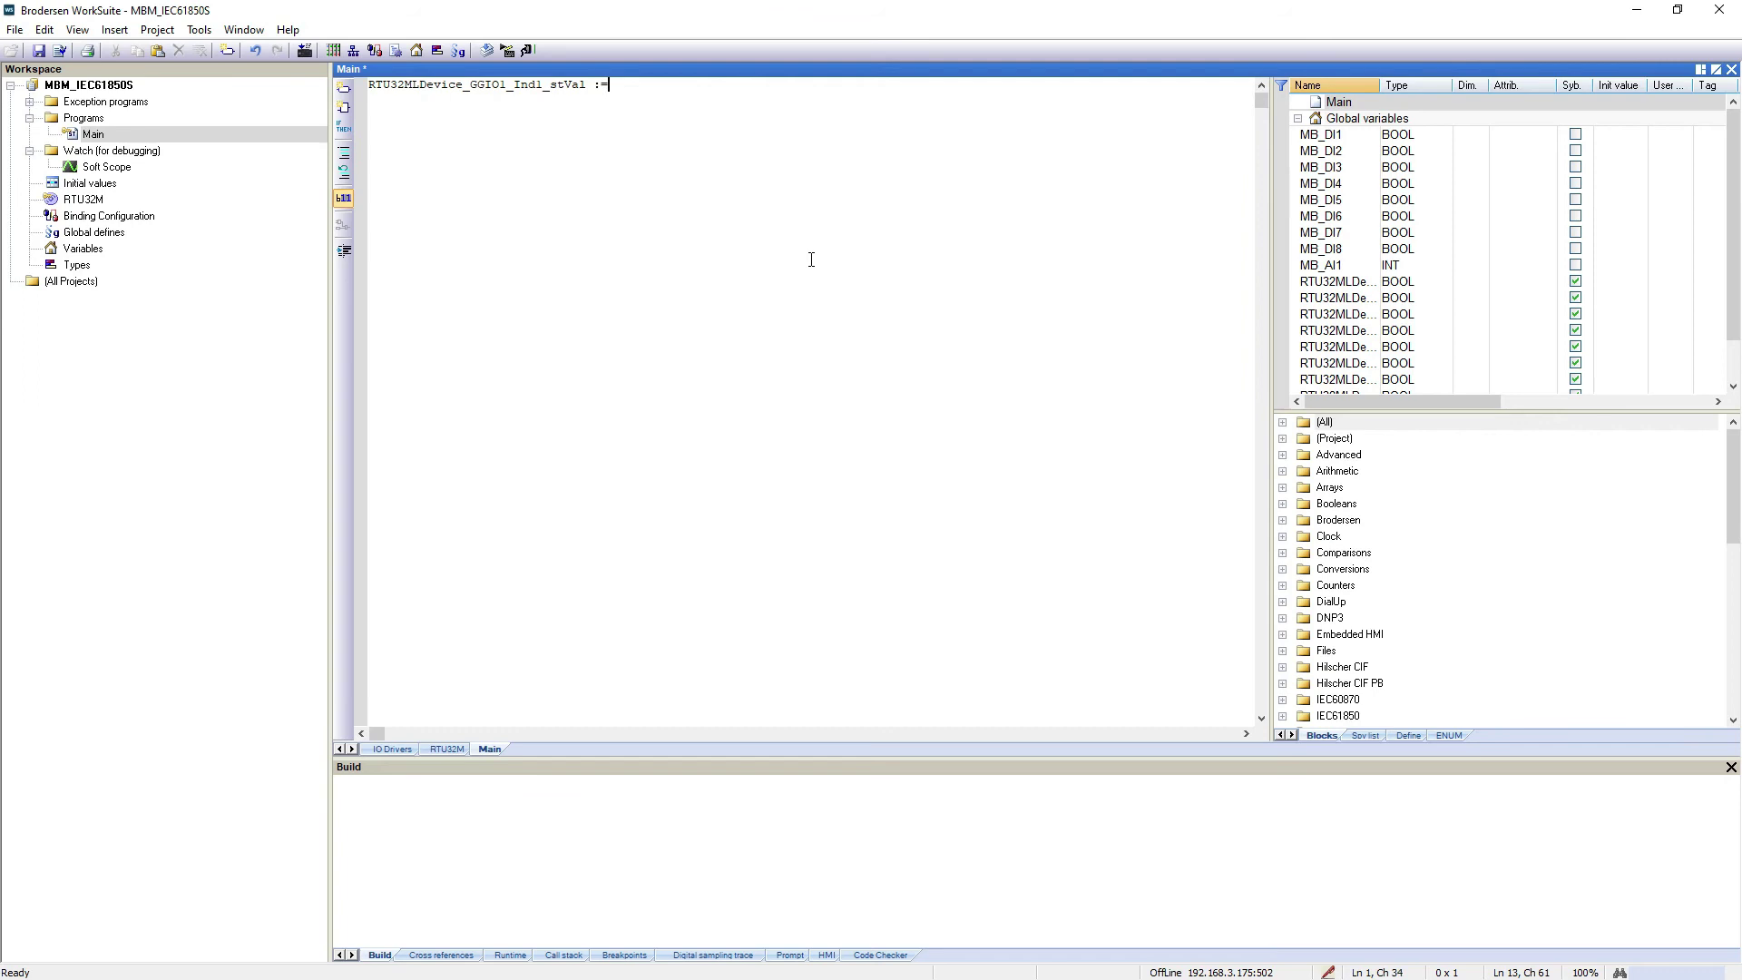
text(:= MB)
Copy the first assignment line and paste it seven more times below.
key(shift+Home)
key(ctrl+c)
key(End)
key(Return)
key(ctrl+v)
key(Return)
key(ctrl+v)
key(Return)
key(ctrl+v)
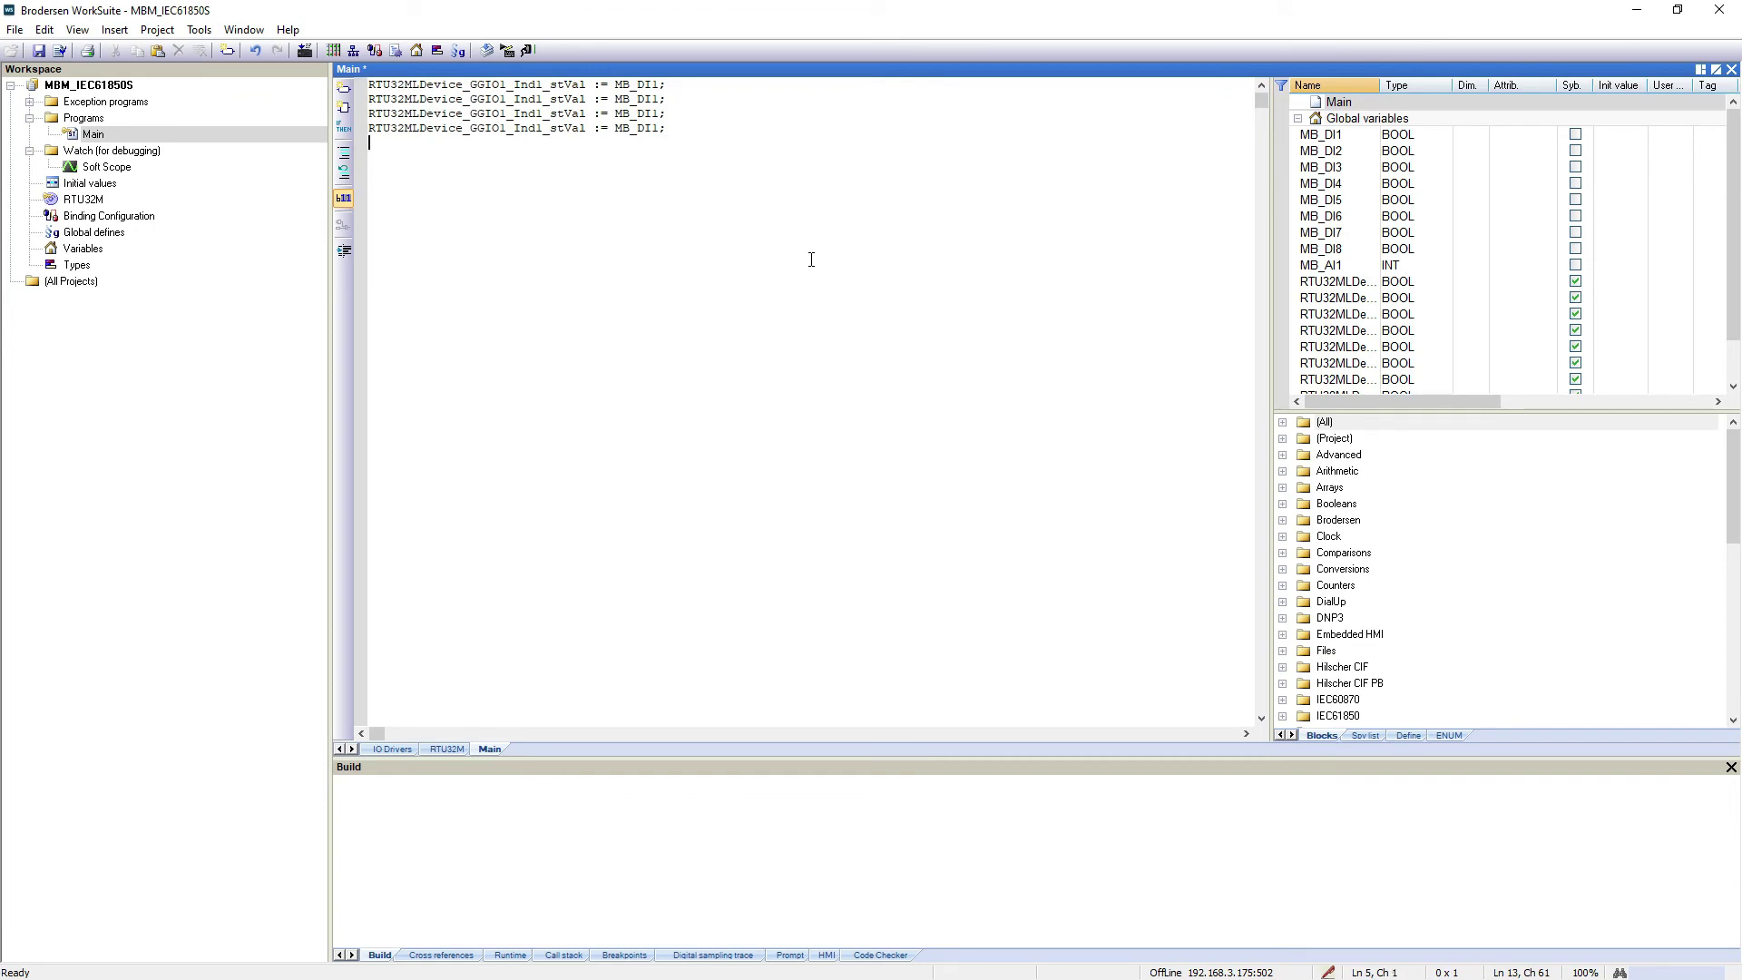
key(Return)
key(ctrl+v)
key(Return)
key(ctrl+v)
Add a line assigning MB_AI1 to RTU32MLDevice_GGIO1 AnIn1 mag_i.
key(Return)
key(ctrl+v)
key(Return)
key(ctrl+v)
Renumber the copied lines so Ind2–Ind8 stVal take MB_DI2–MB_DI8.
key(Up)
key(Up)
key(Up)
key(Up)
key(Up)
key(Up)
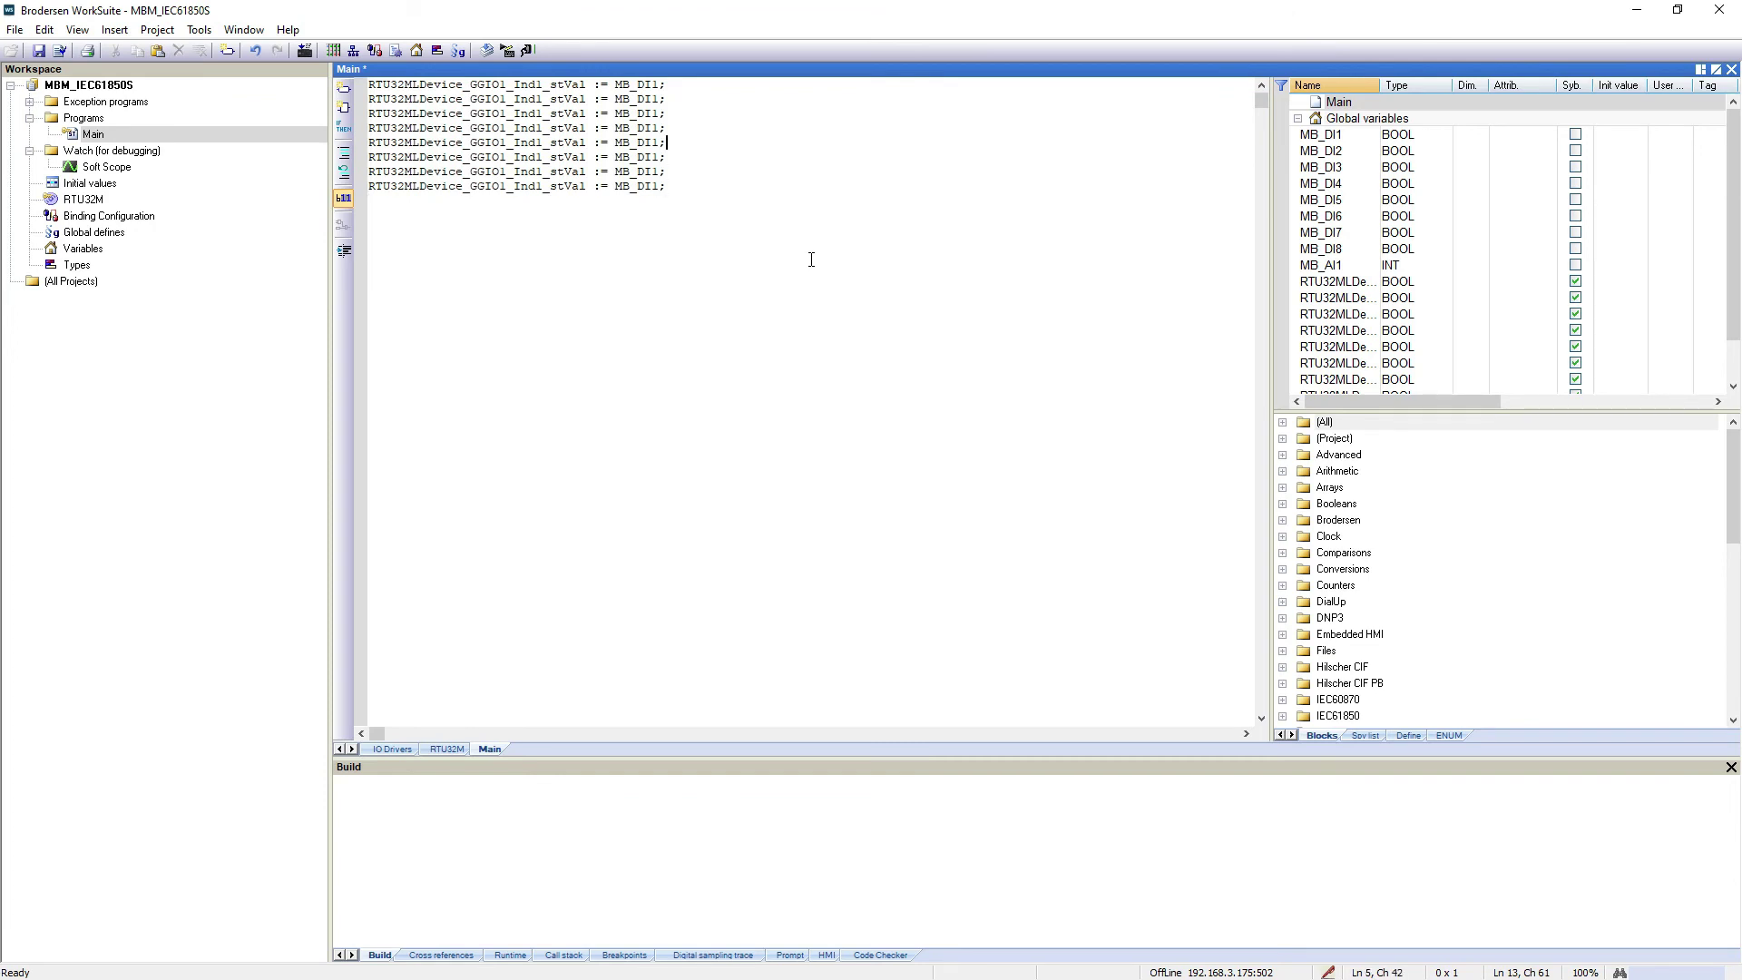
key(Left)
key(Down)
key(BackSpace)
text(4)
key(Down)
key(BackSpace)
text(5)
key(Left)
key(Left)
key(Left)
key(Up)
key(Up)
key(Up)
key(Up)
key(Right)
key(Down)
key(BackSpace)
text(8)
click(795, 187)
key(Return)
text(RTU32)
key(ctrl+space)
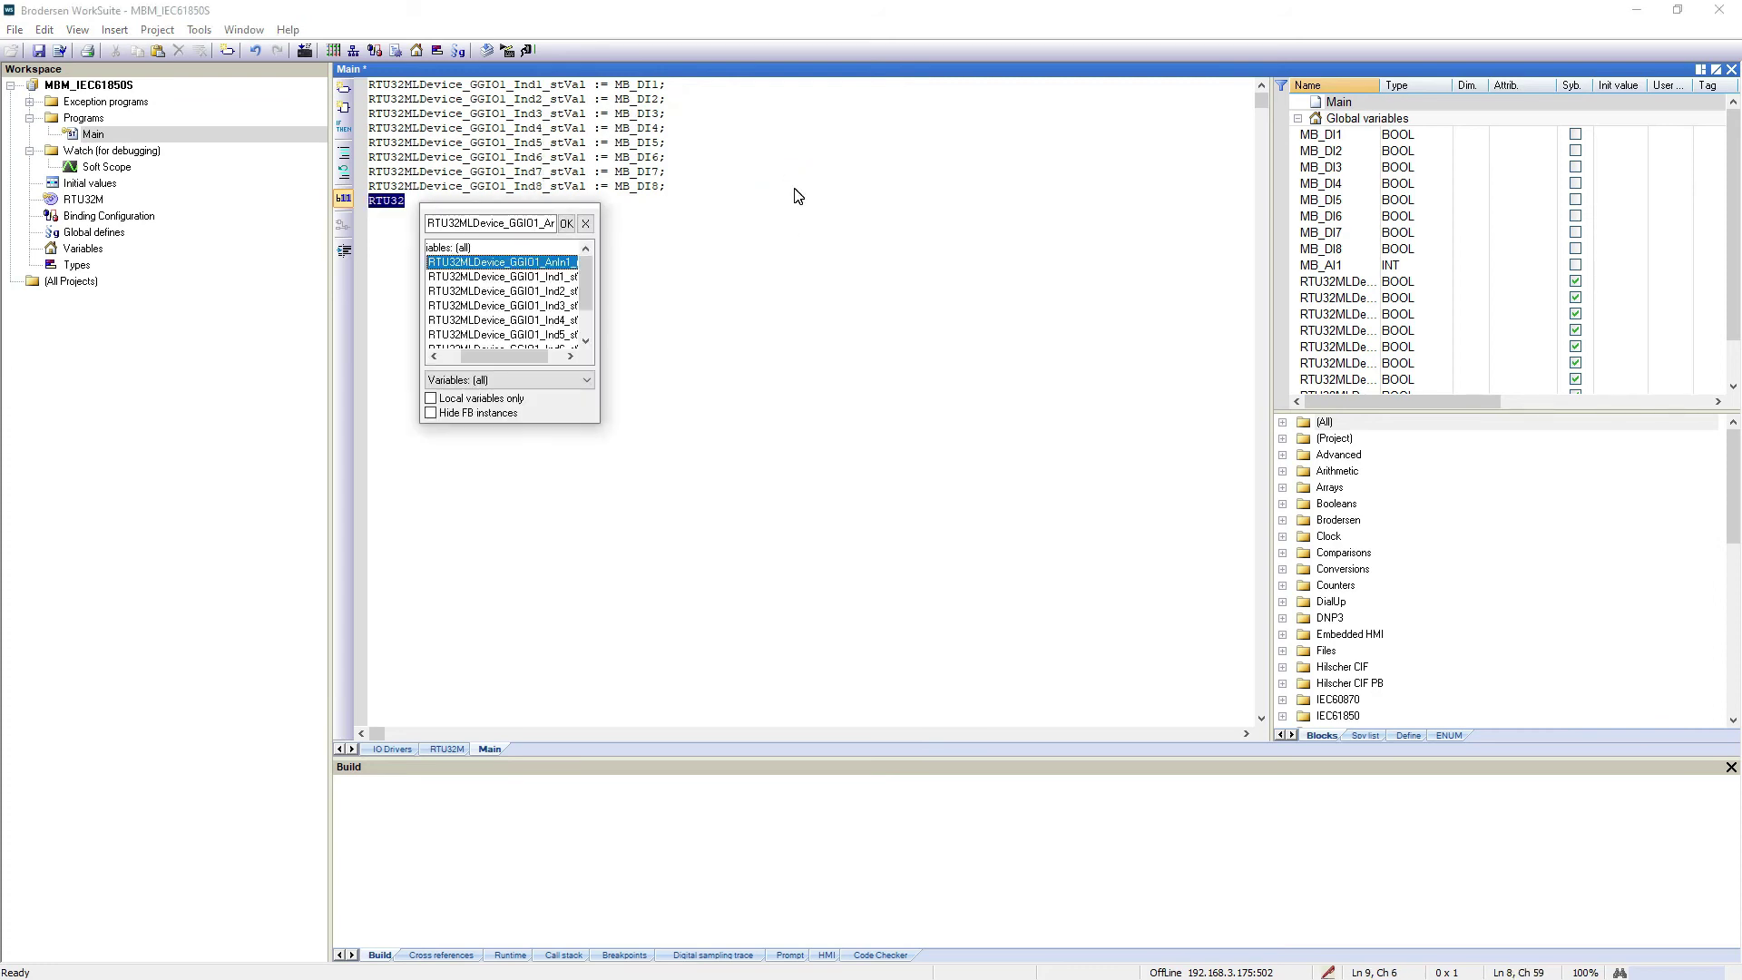
key(Return)
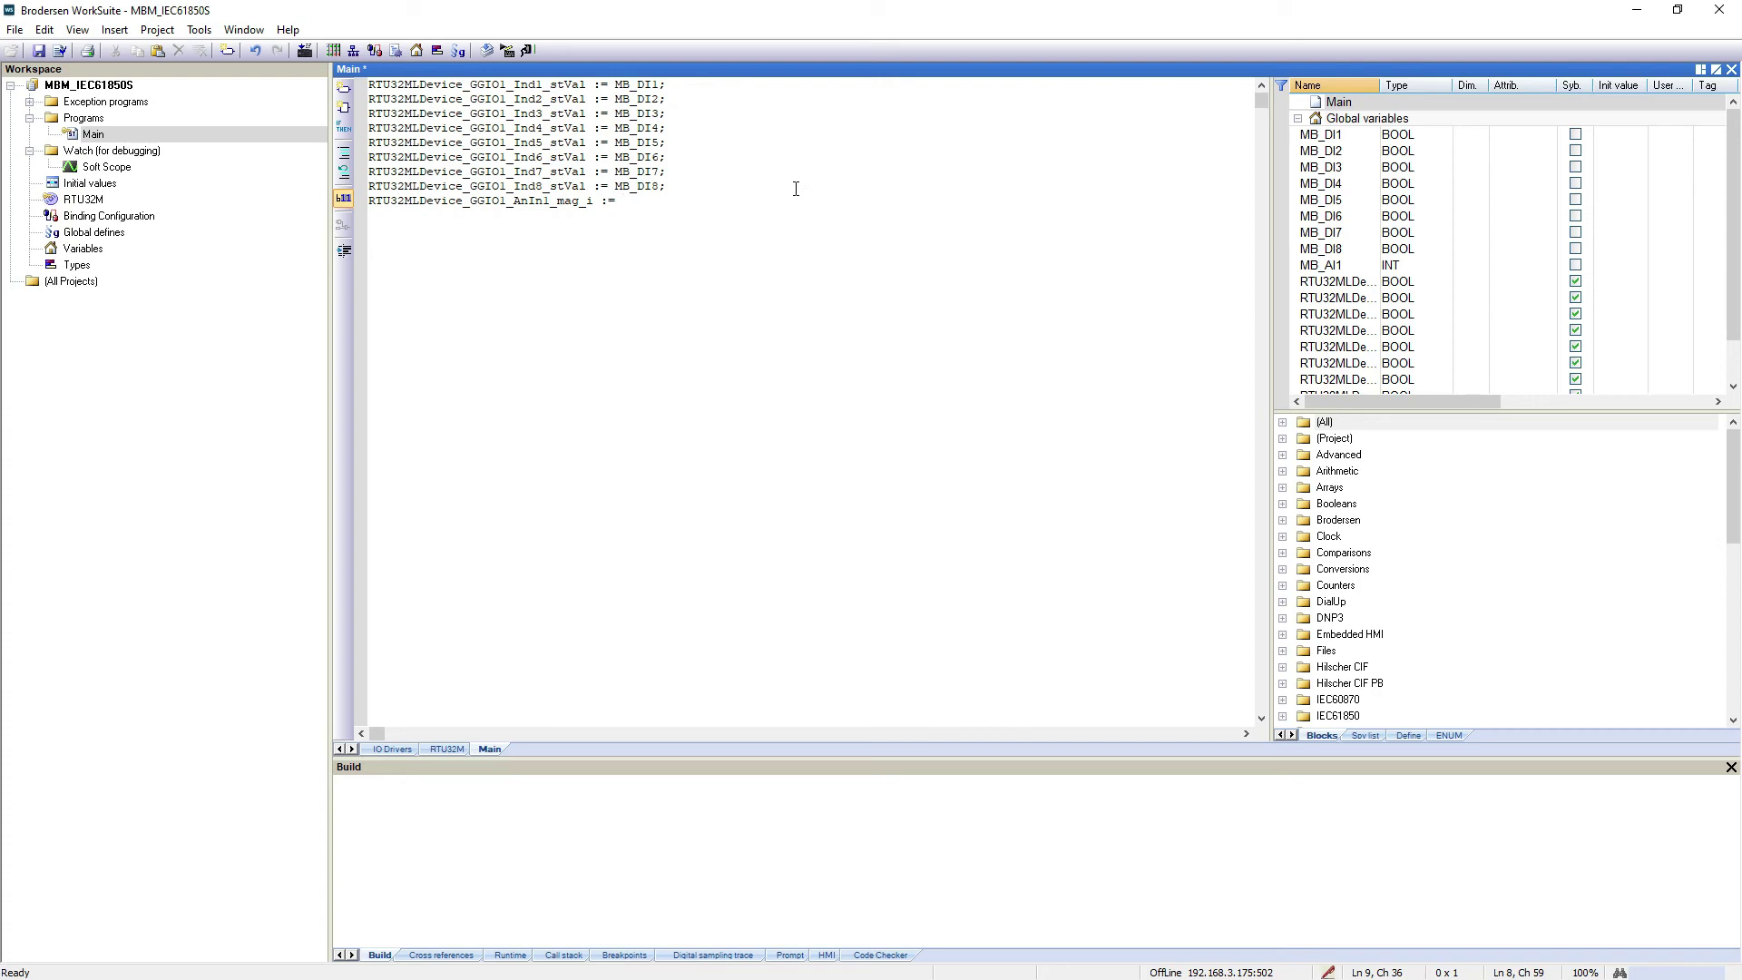
text(:= MBI_A)
key(ctrl+space)
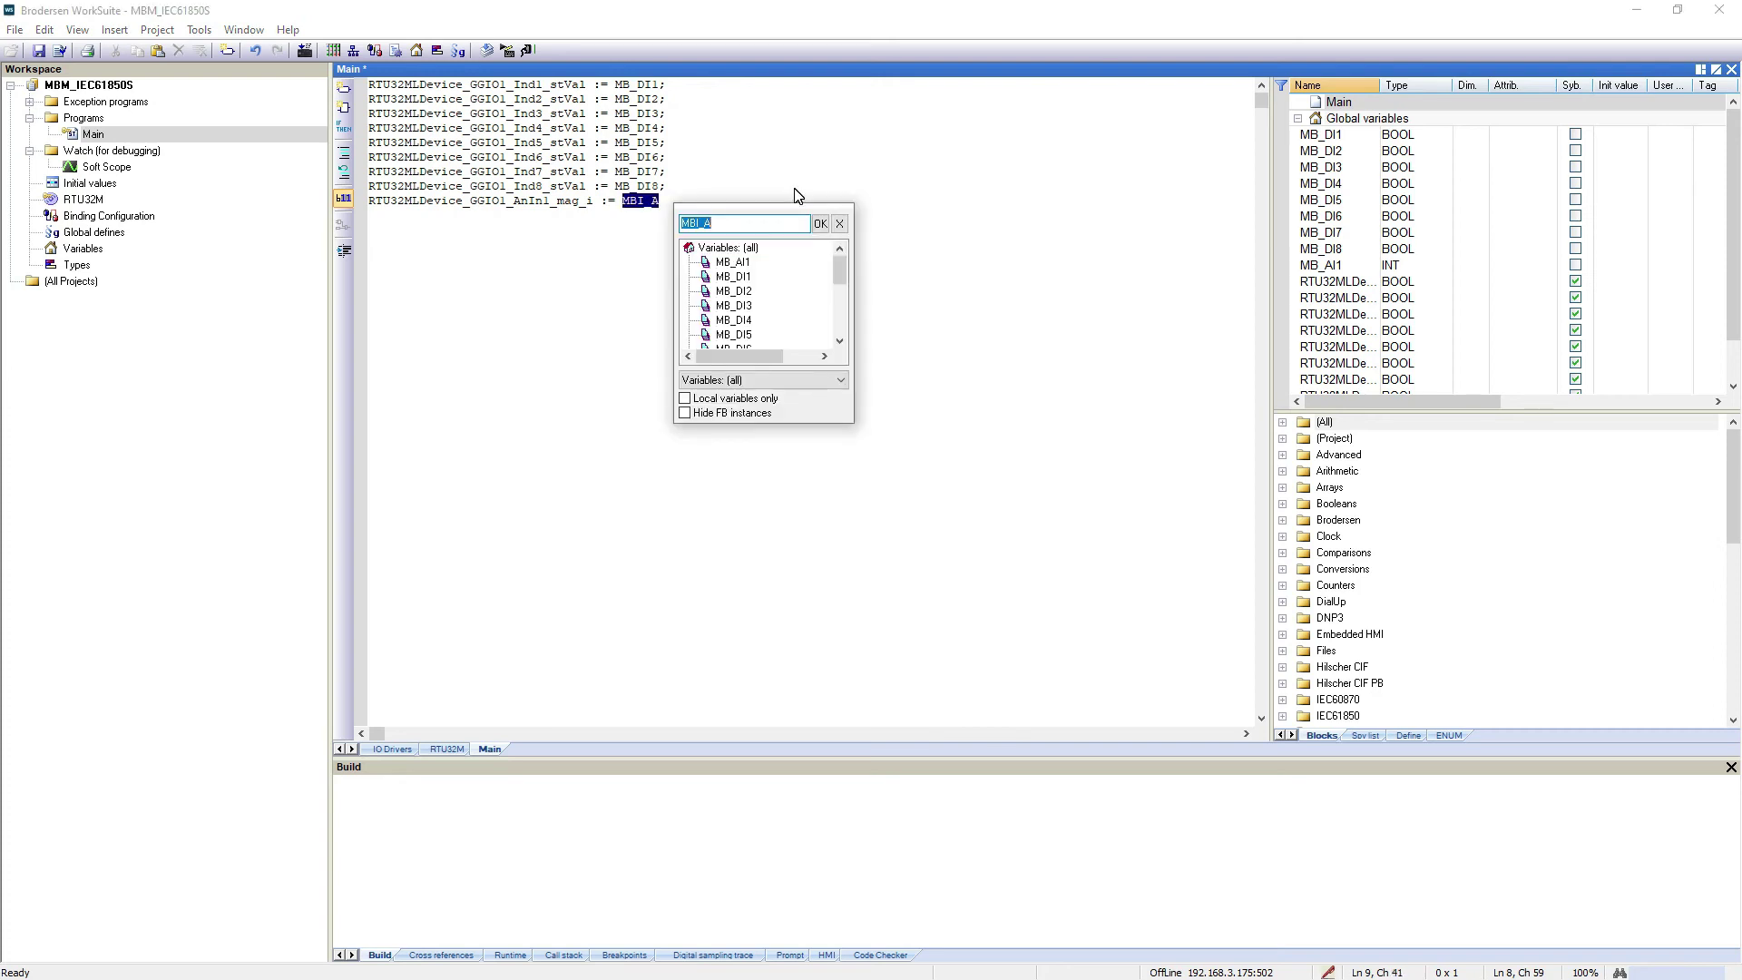
key(Down)
key(Down)
key(Return)
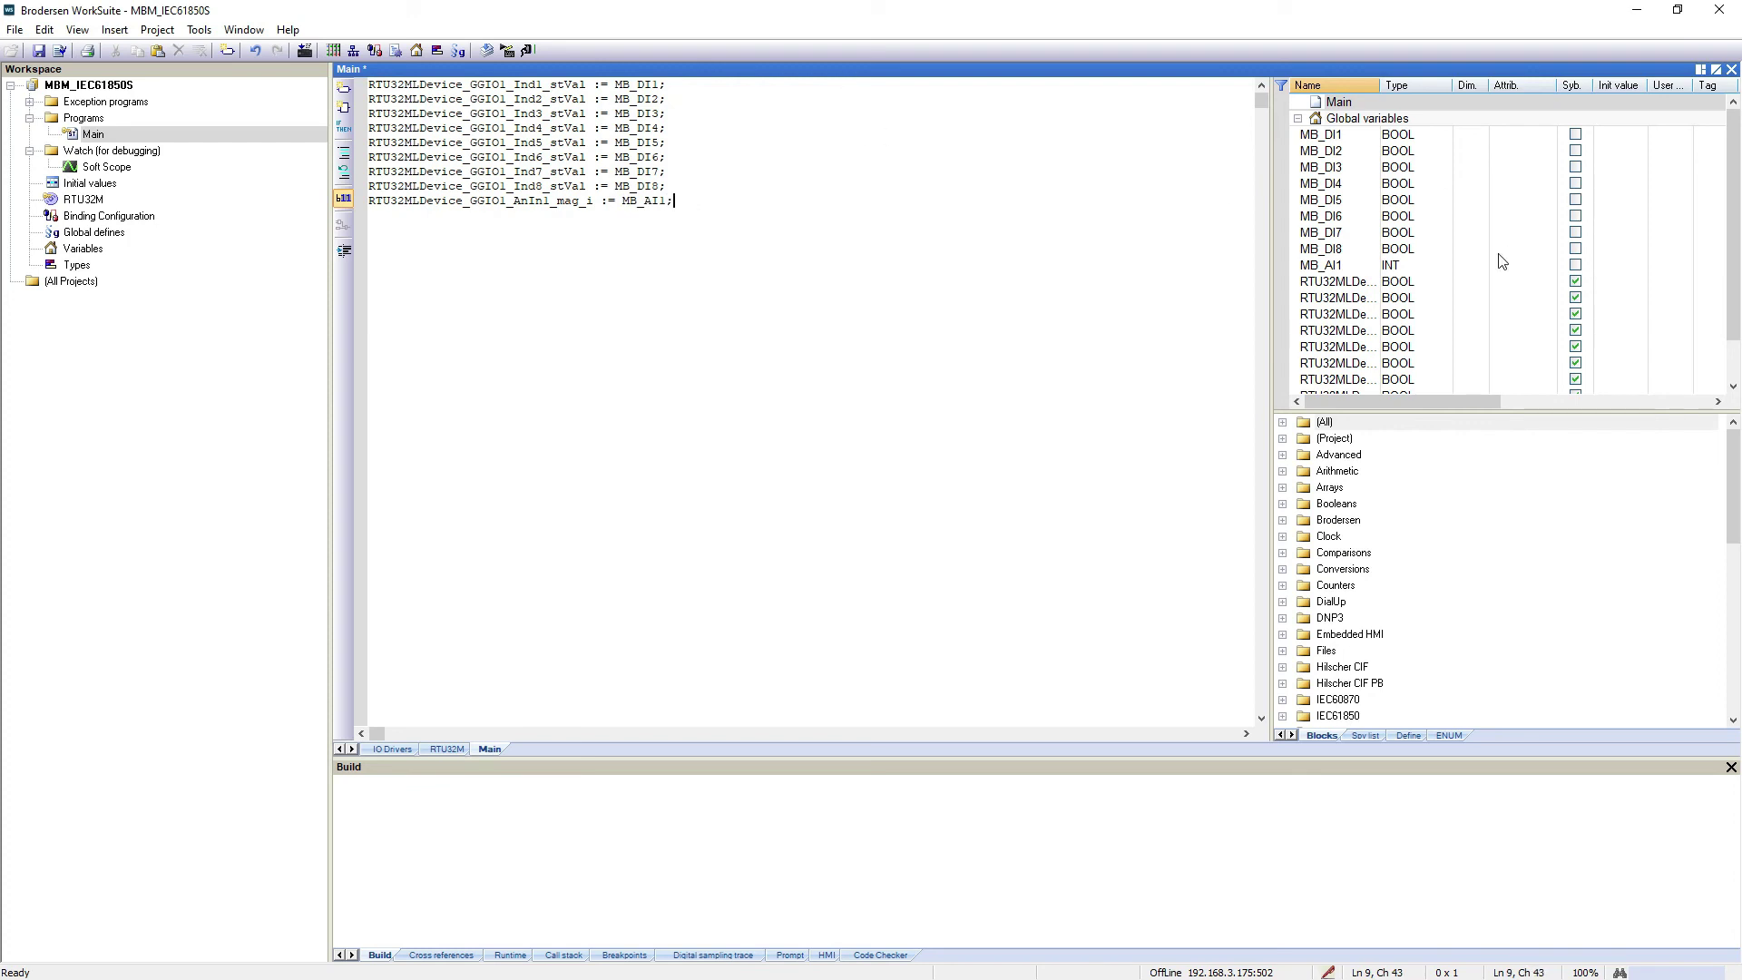
Change MB_AI1's type to DINT and build the application without errors.
double_click(1422, 270)
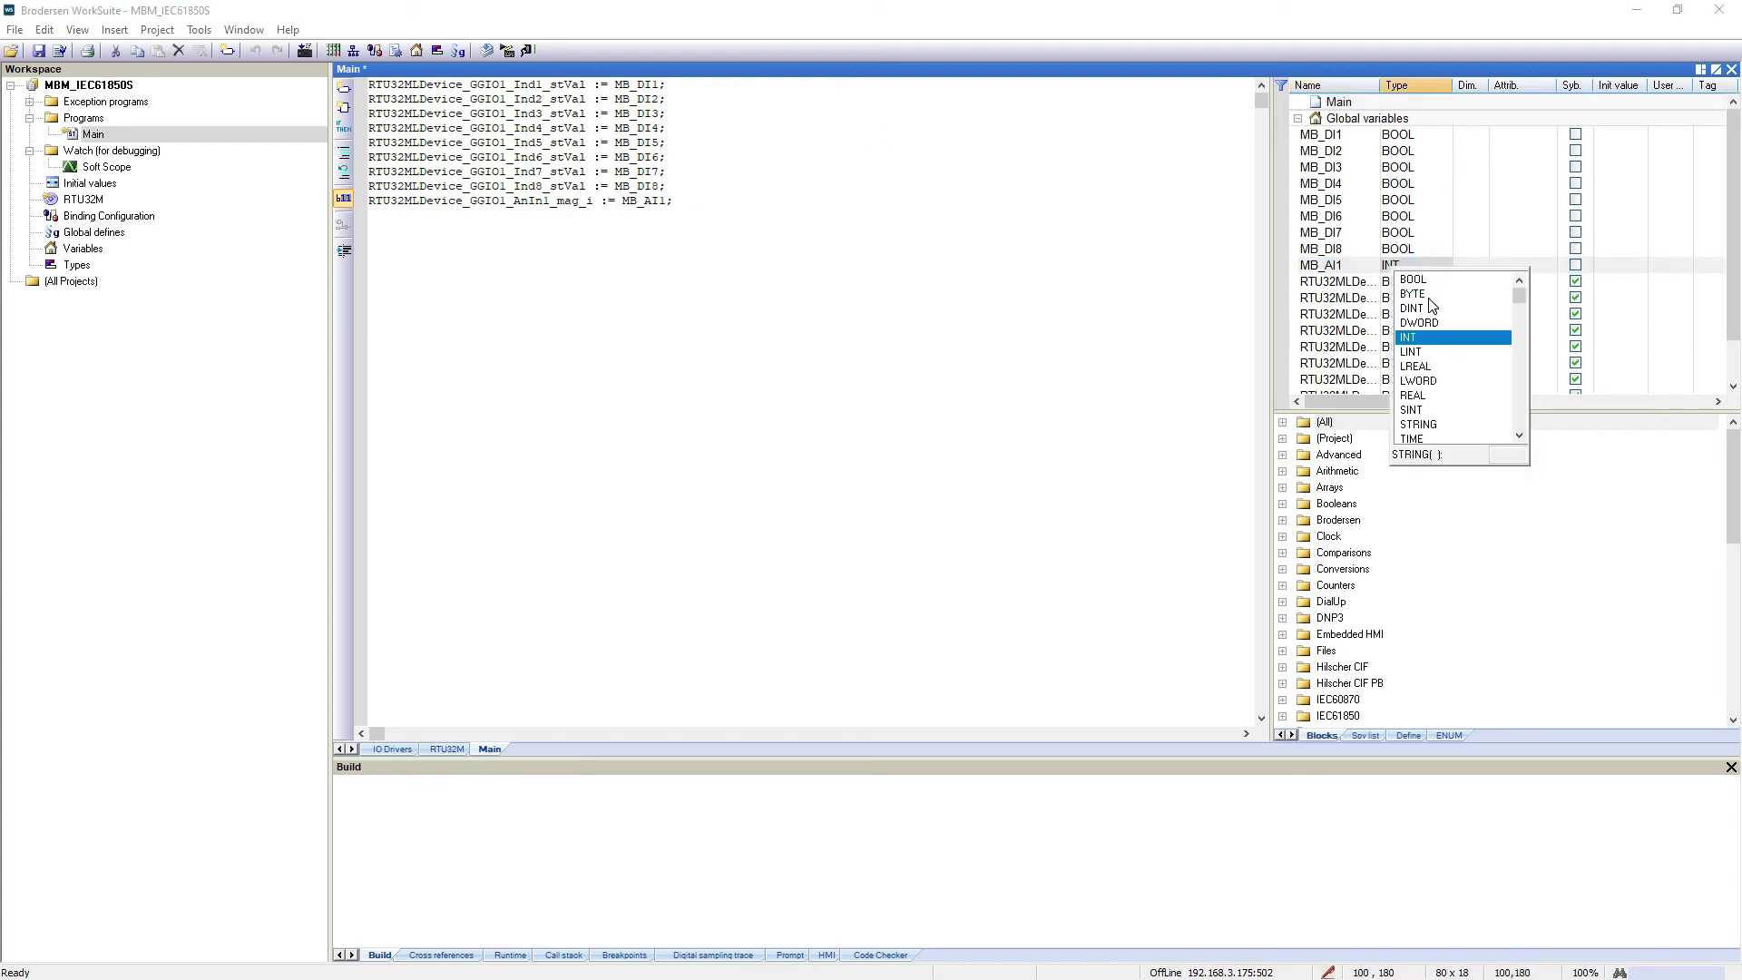
click(1431, 308)
click(812, 385)
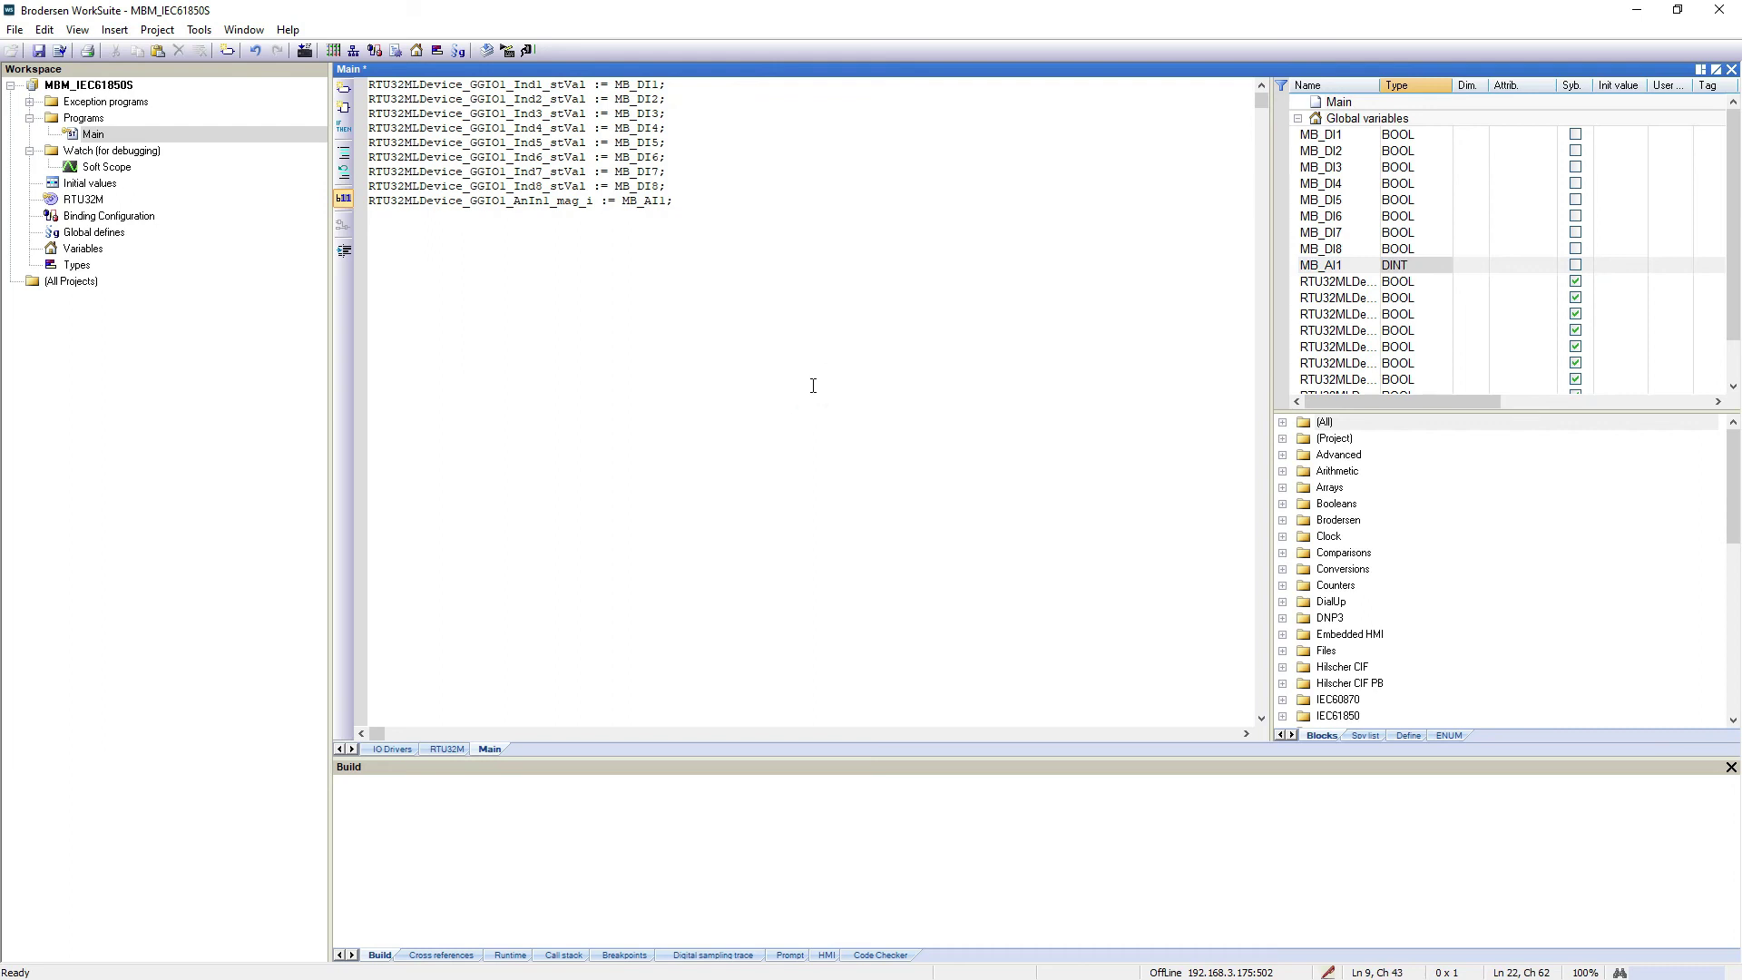
key(F7)
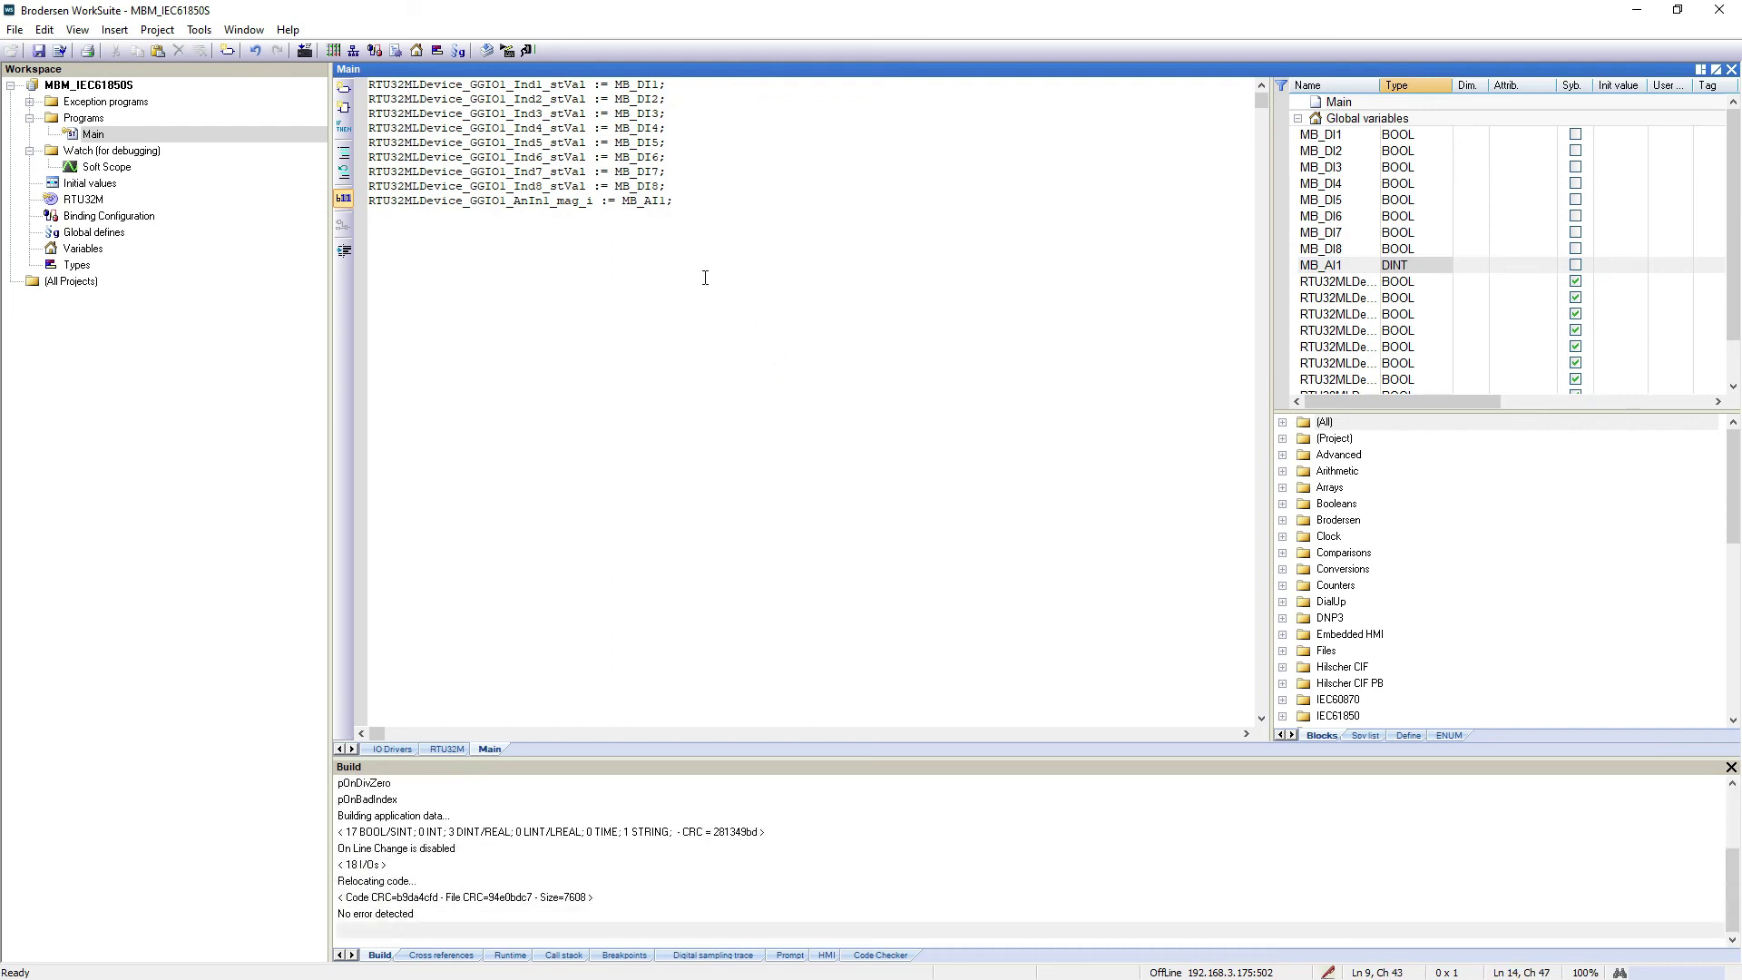
From IO Drivers, go online and stop the RTU to download the new version.
key(ctrl+Tab)
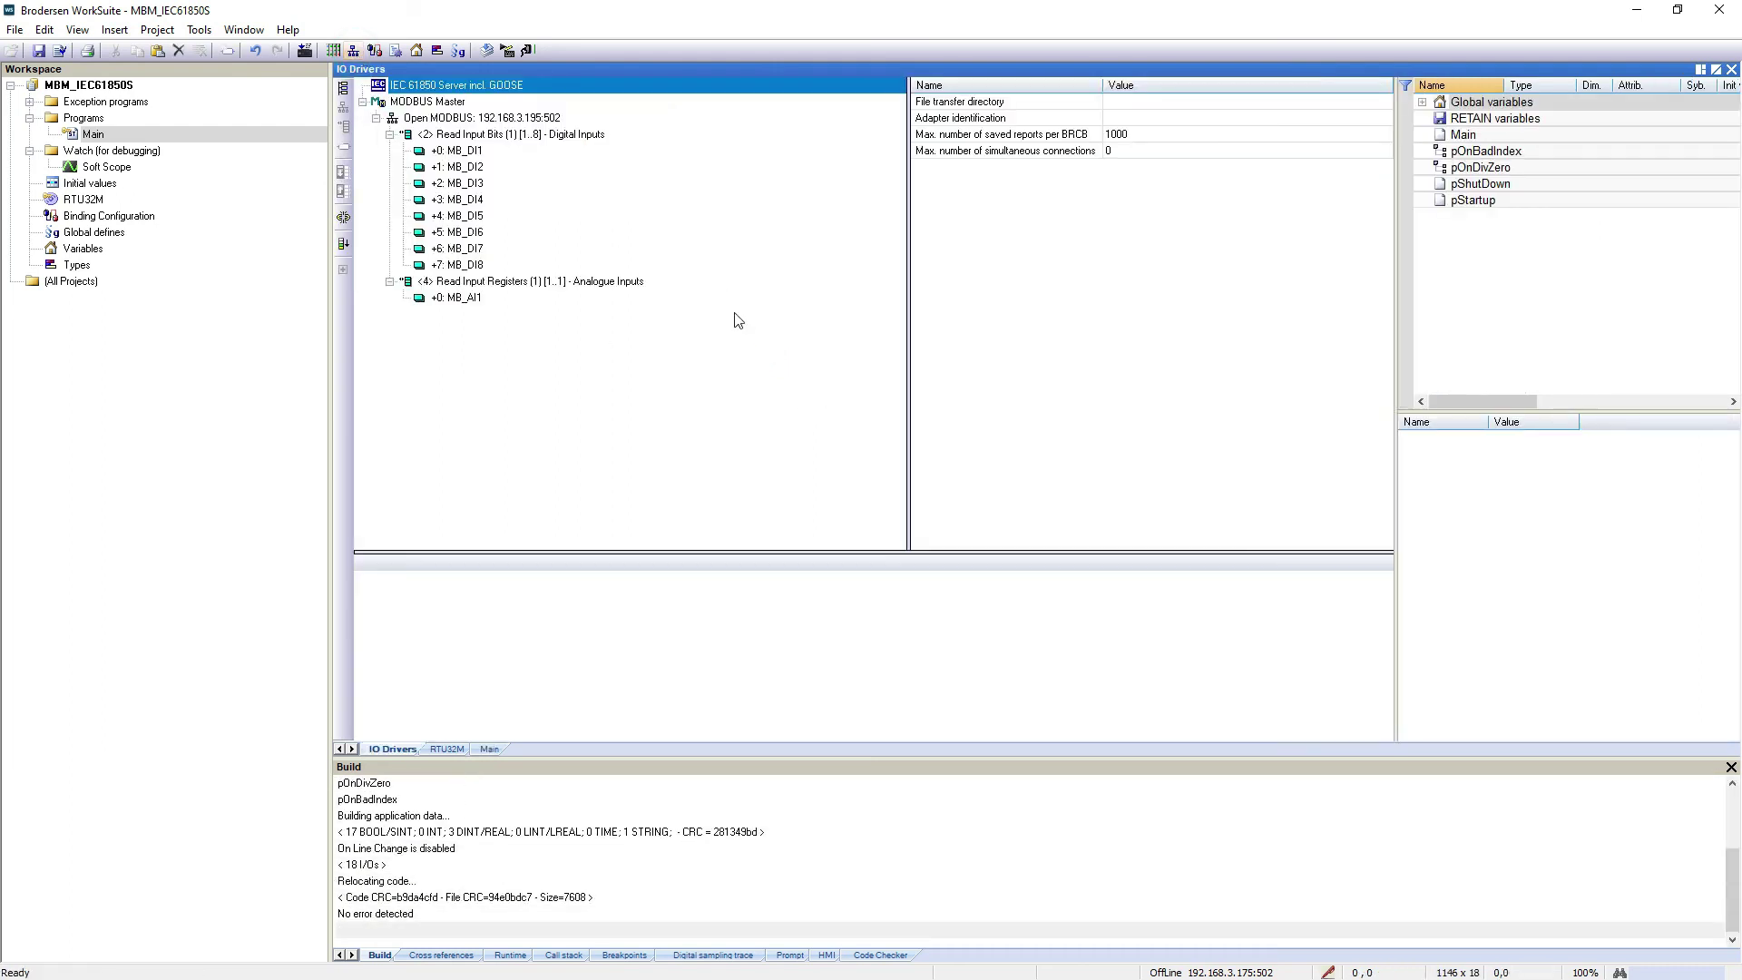
click(529, 52)
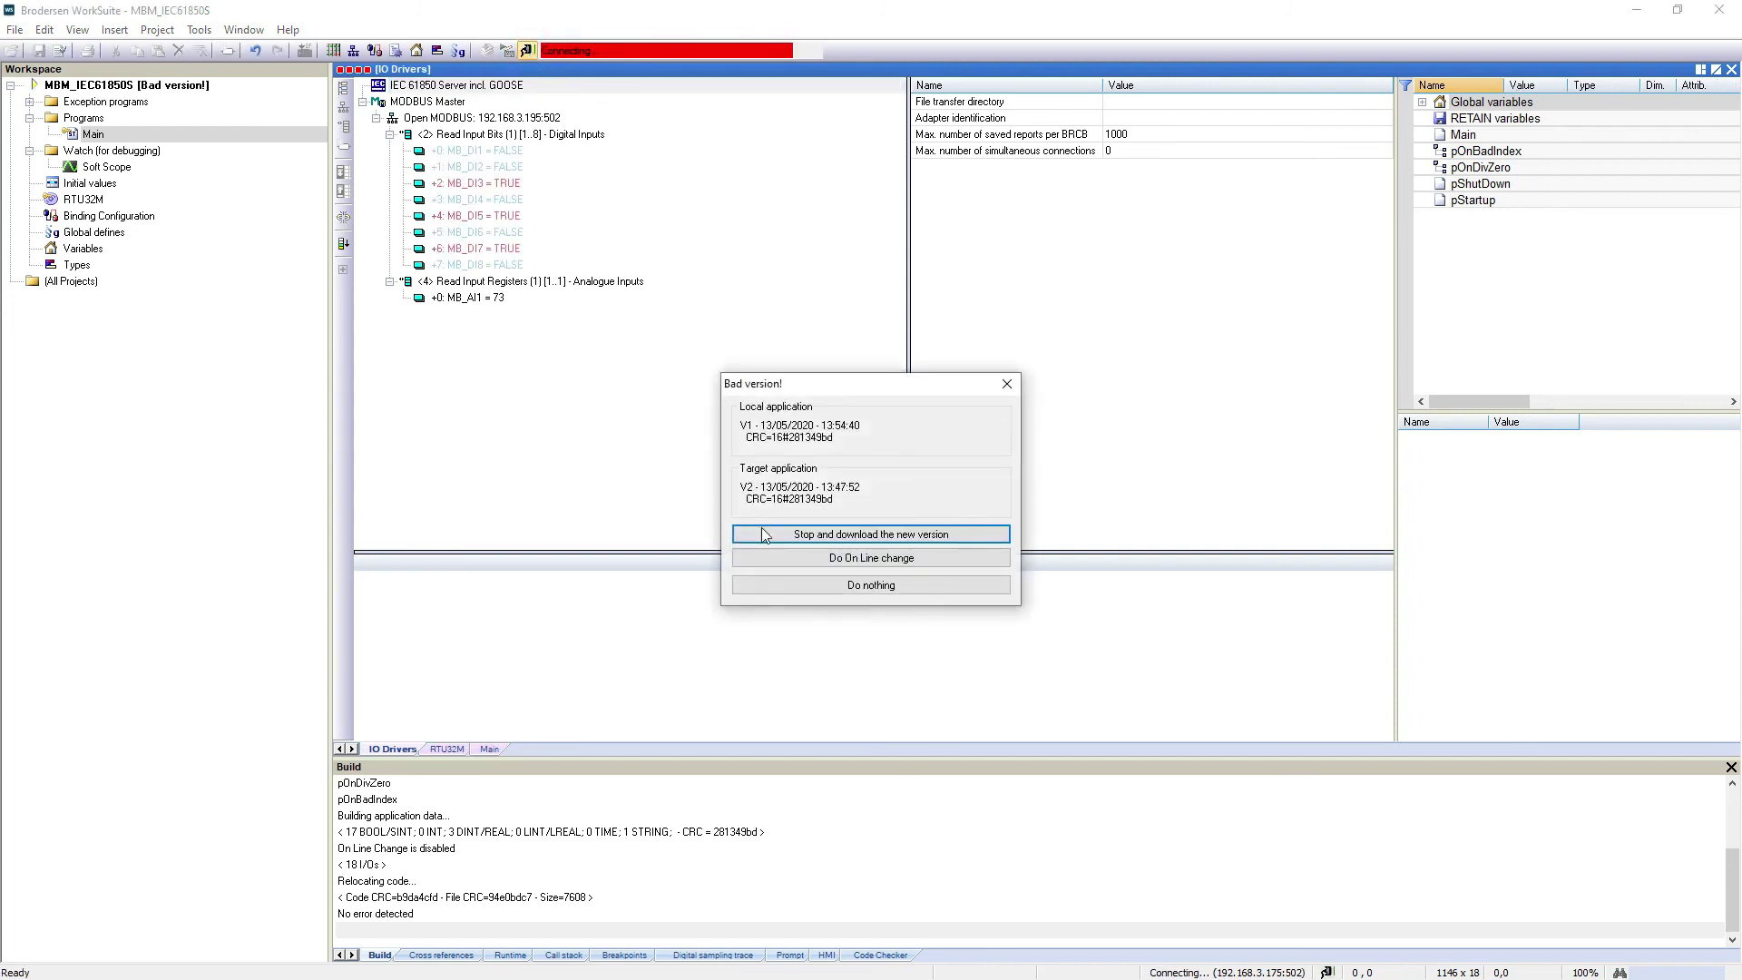
click(762, 535)
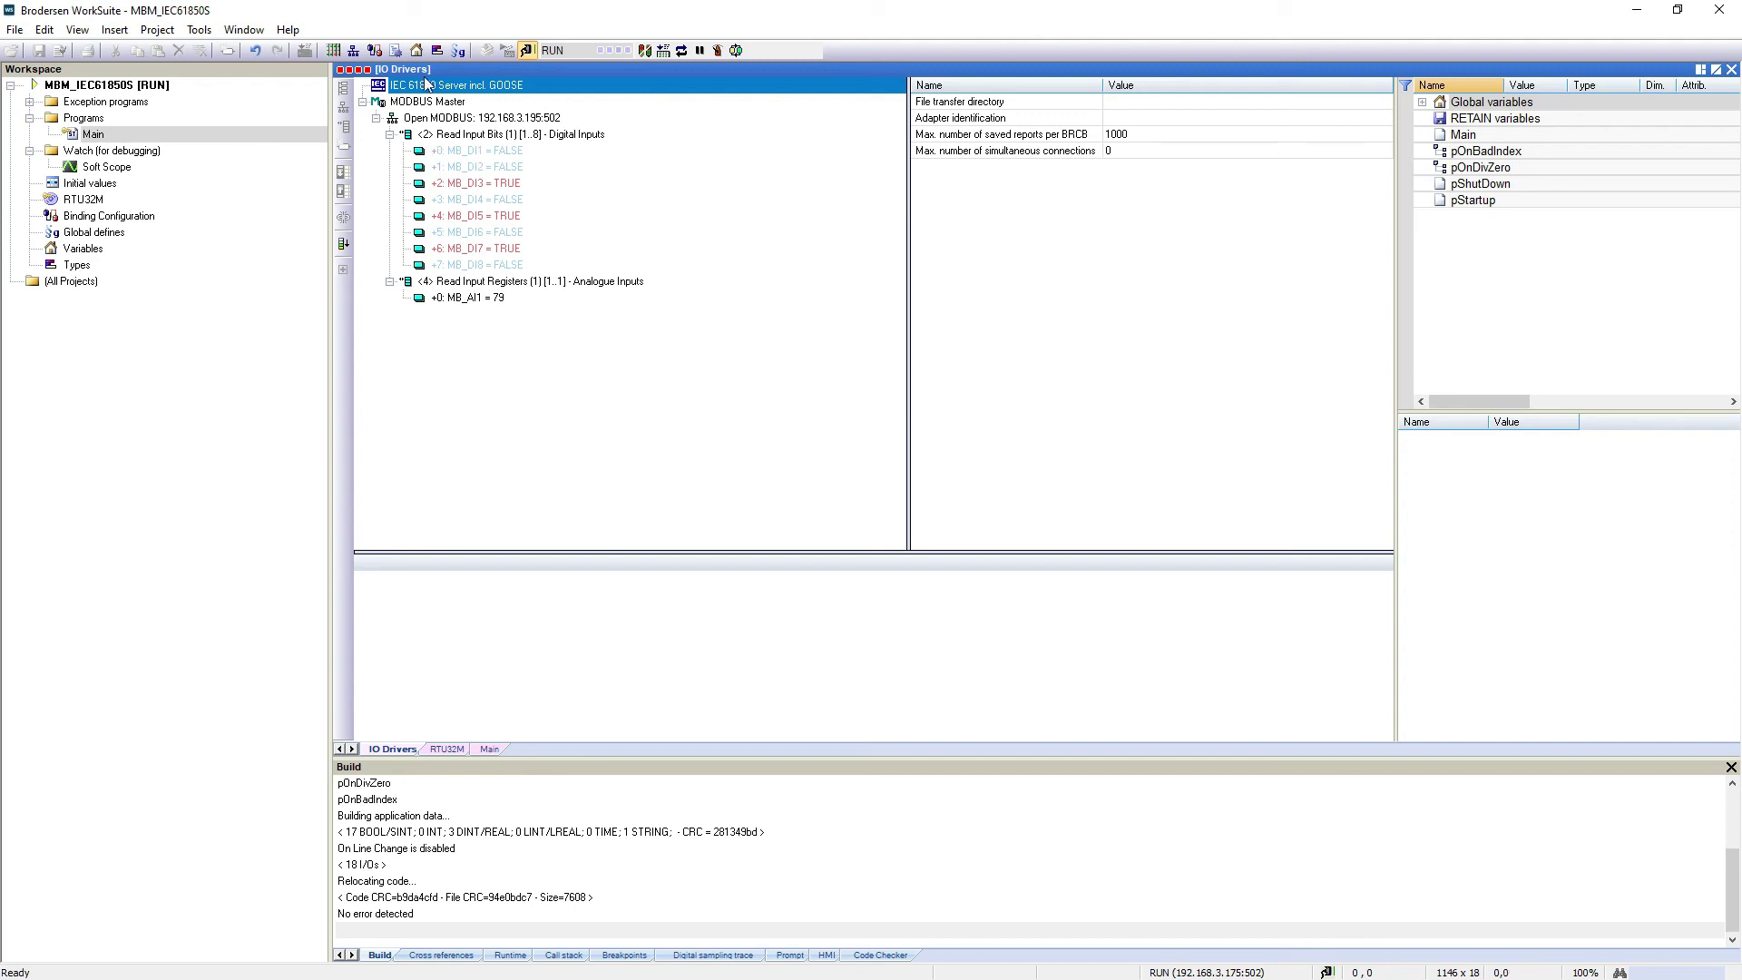
Open the IEC61850 Client and connect to Local Server 192.168.3.175:102.
click(198, 29)
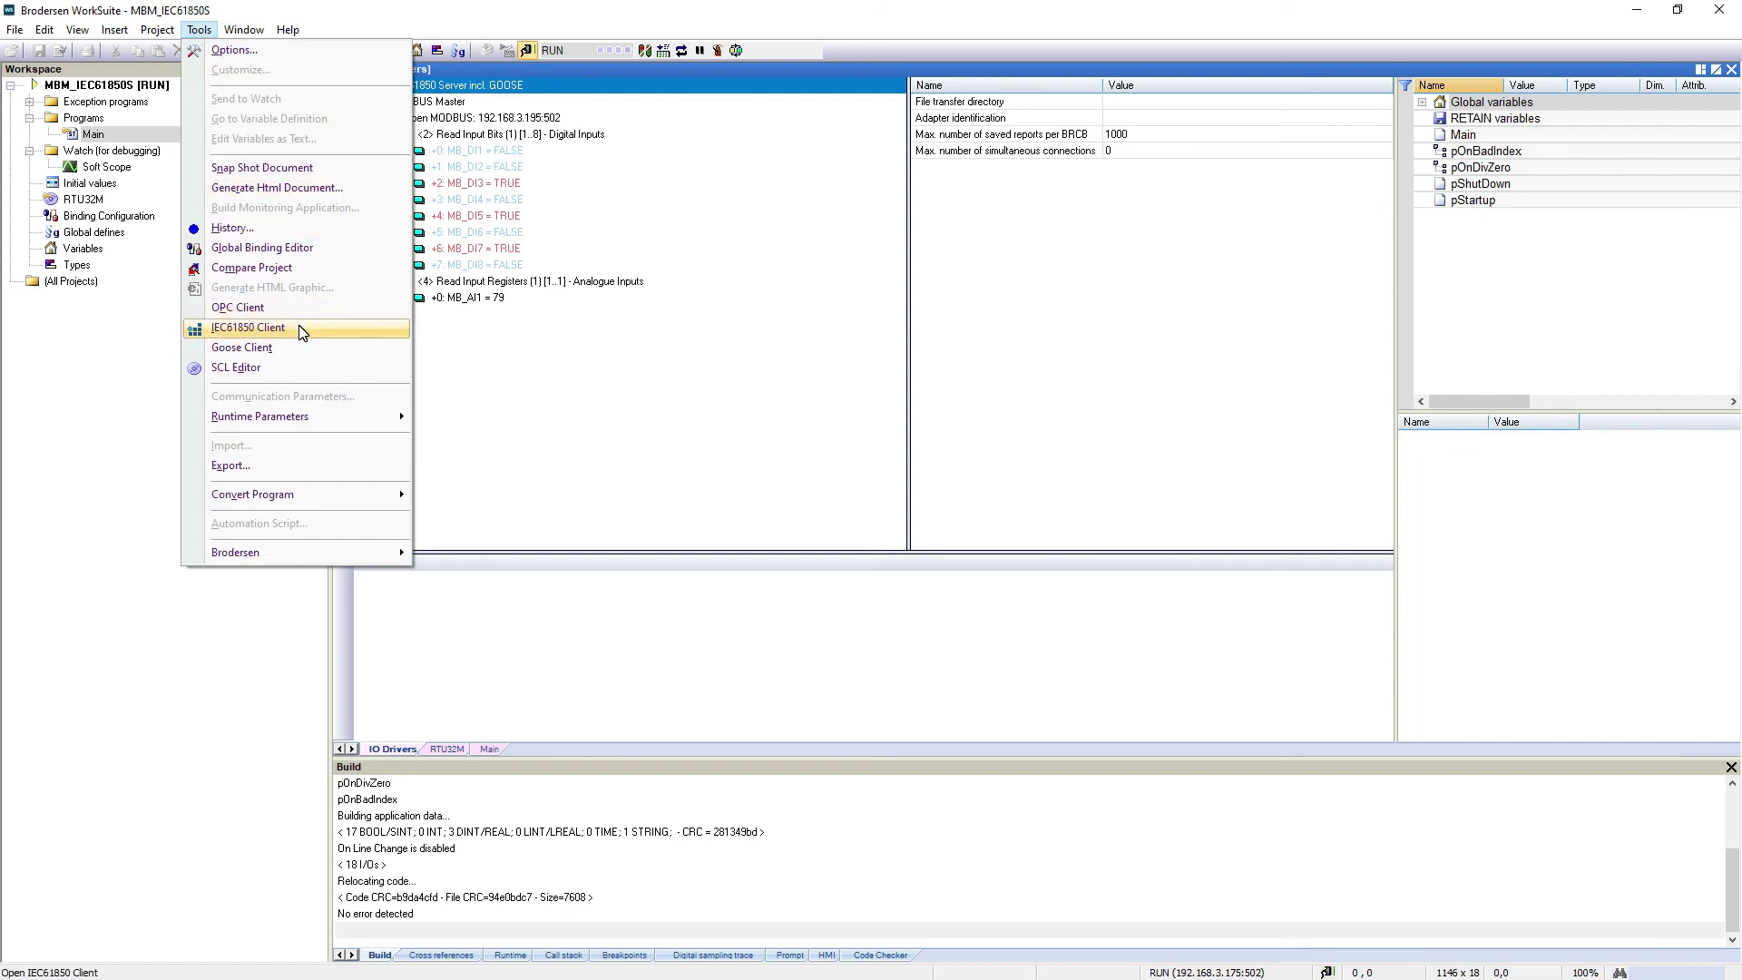
click(248, 327)
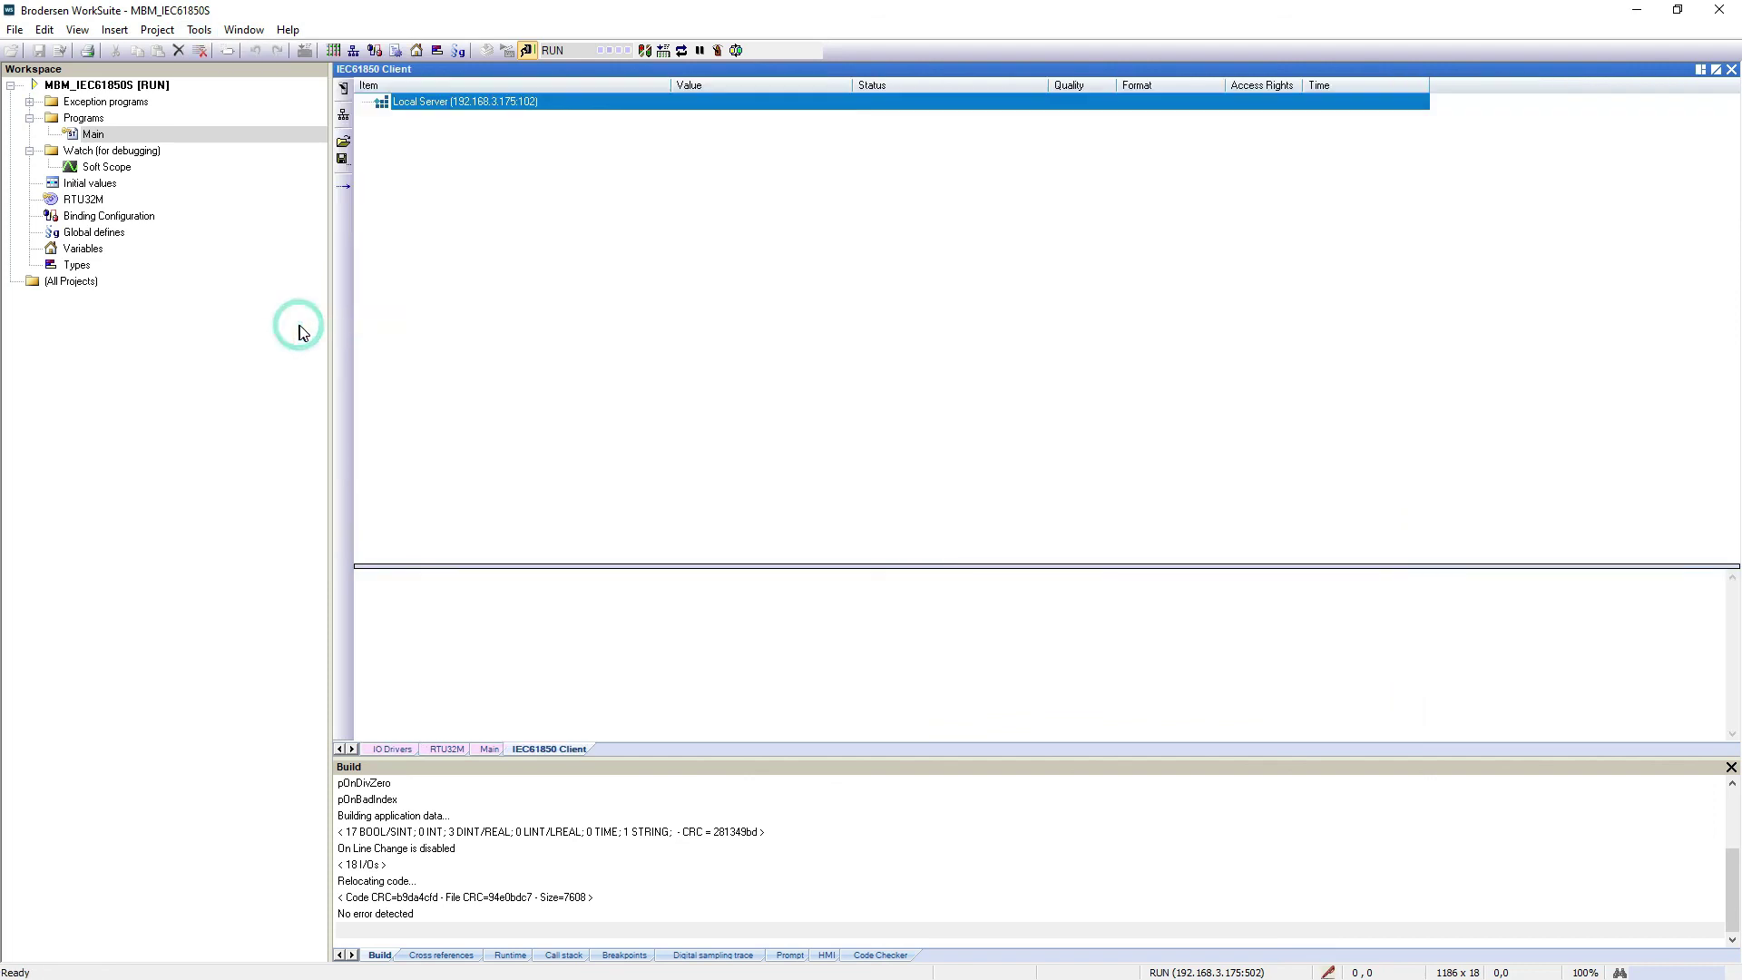
double_click(489, 111)
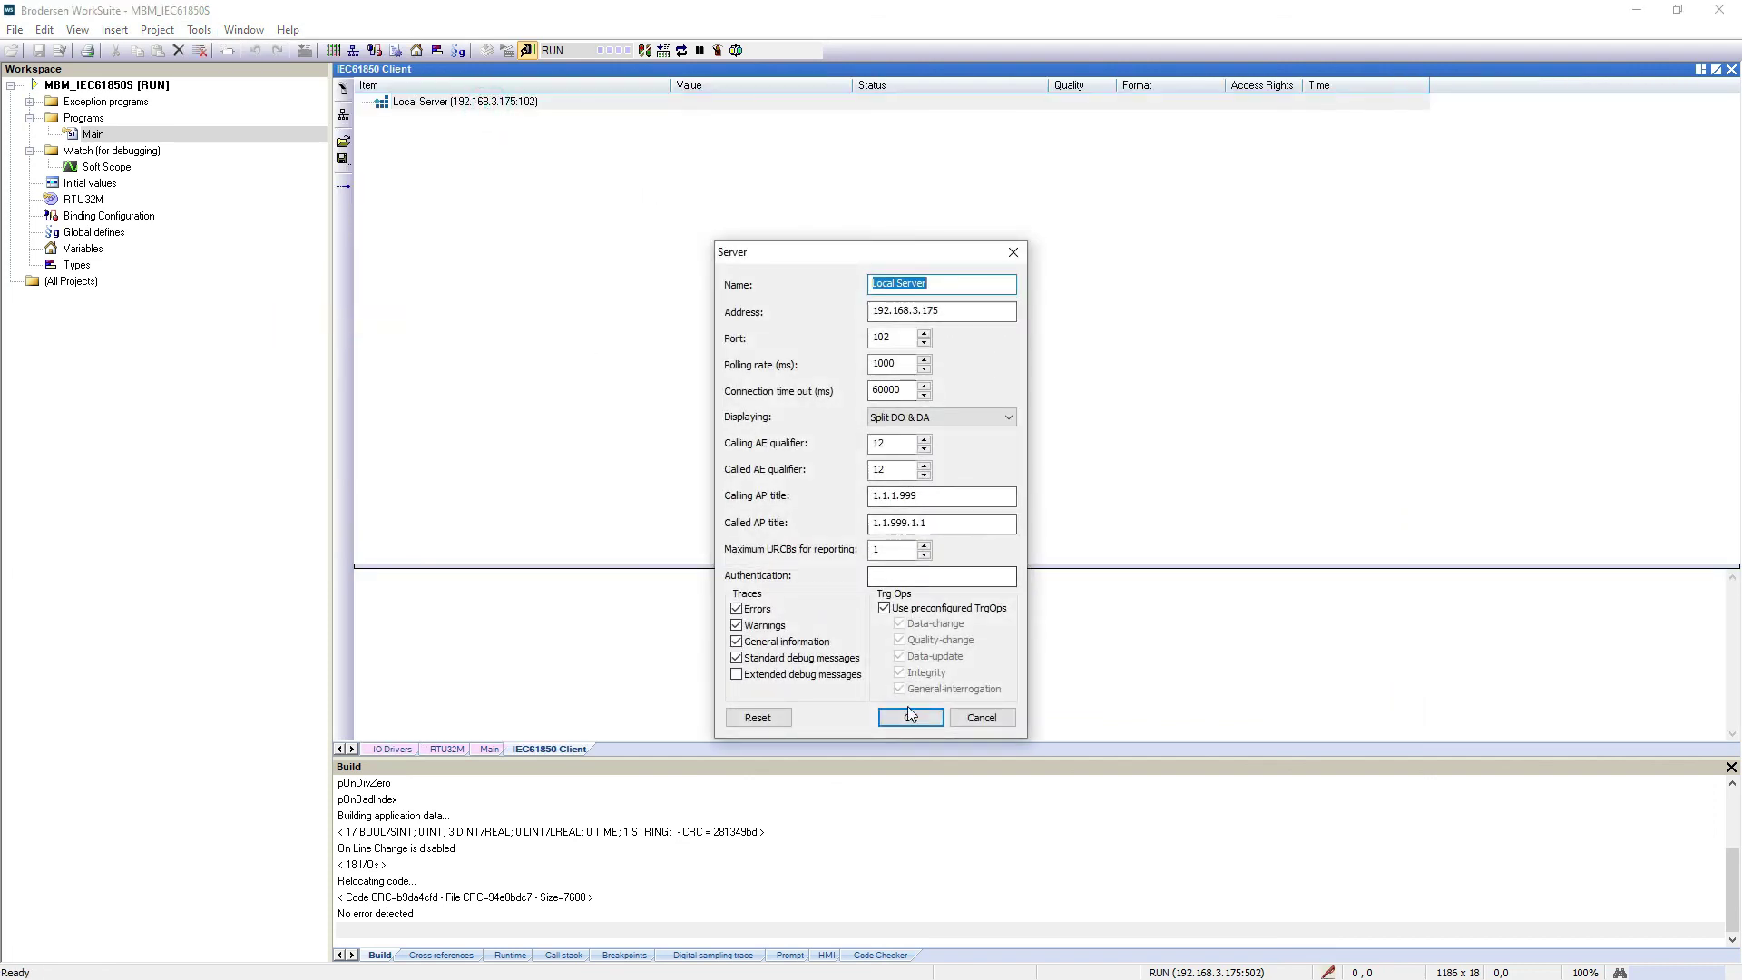
click(908, 716)
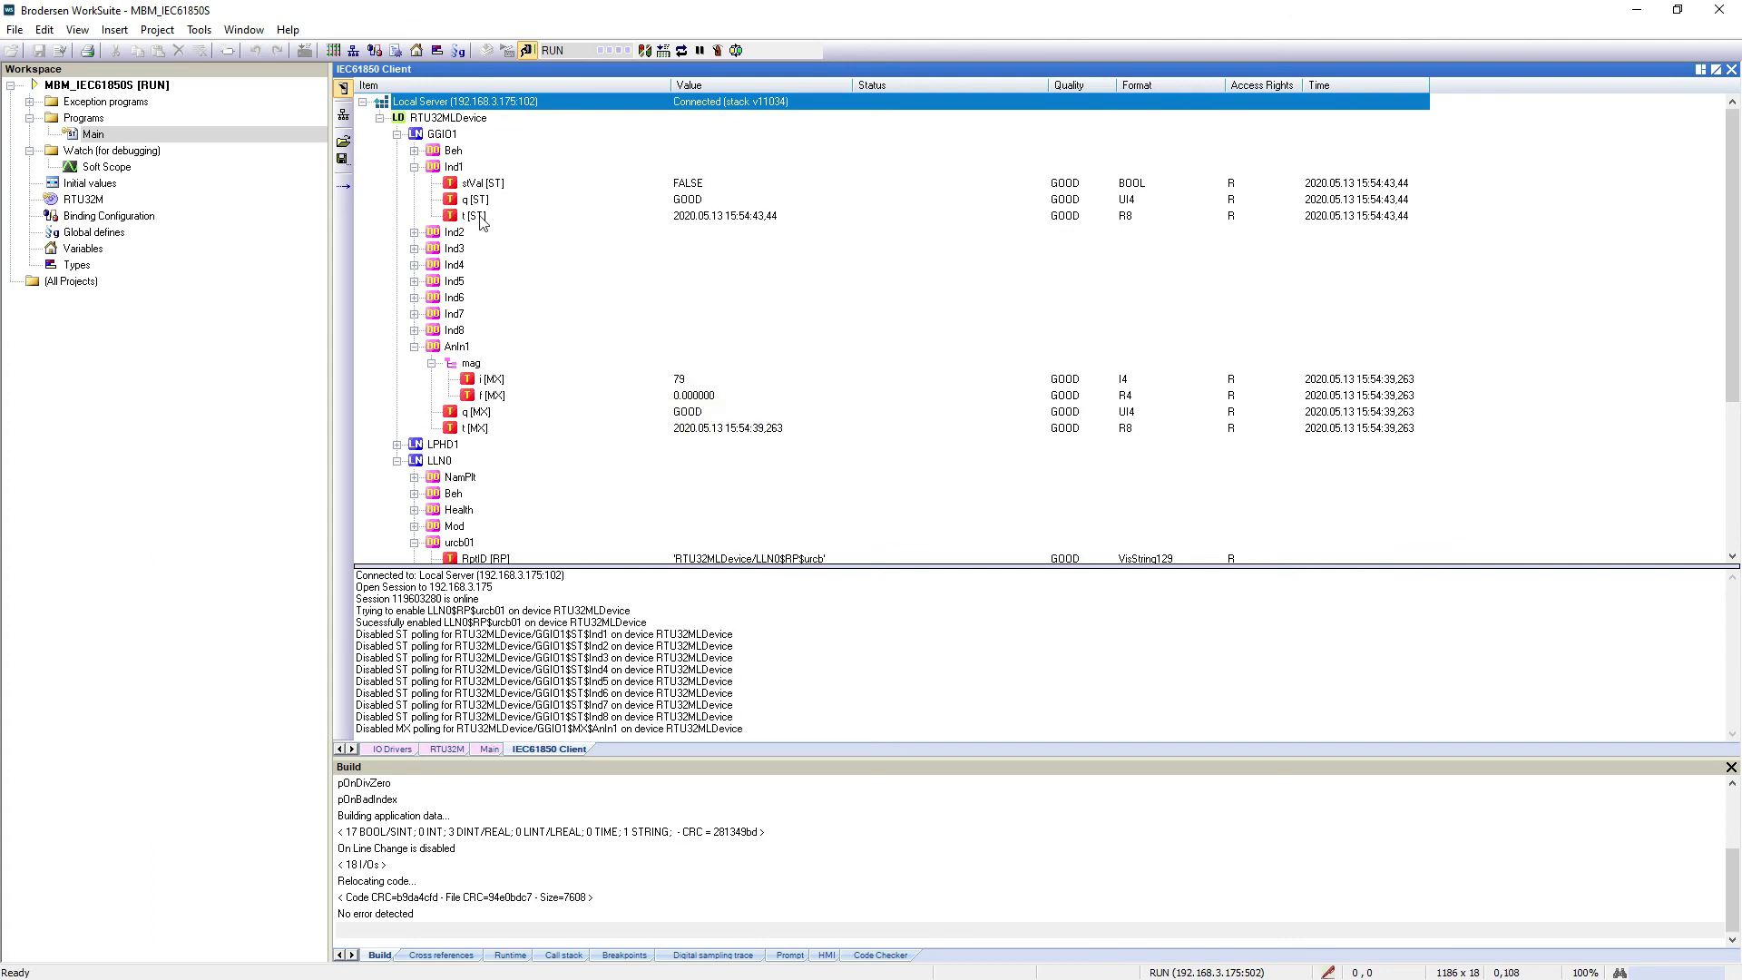
Select the AnIn1 mag i reading and expand Ind2 to show its stVal.
click(487, 382)
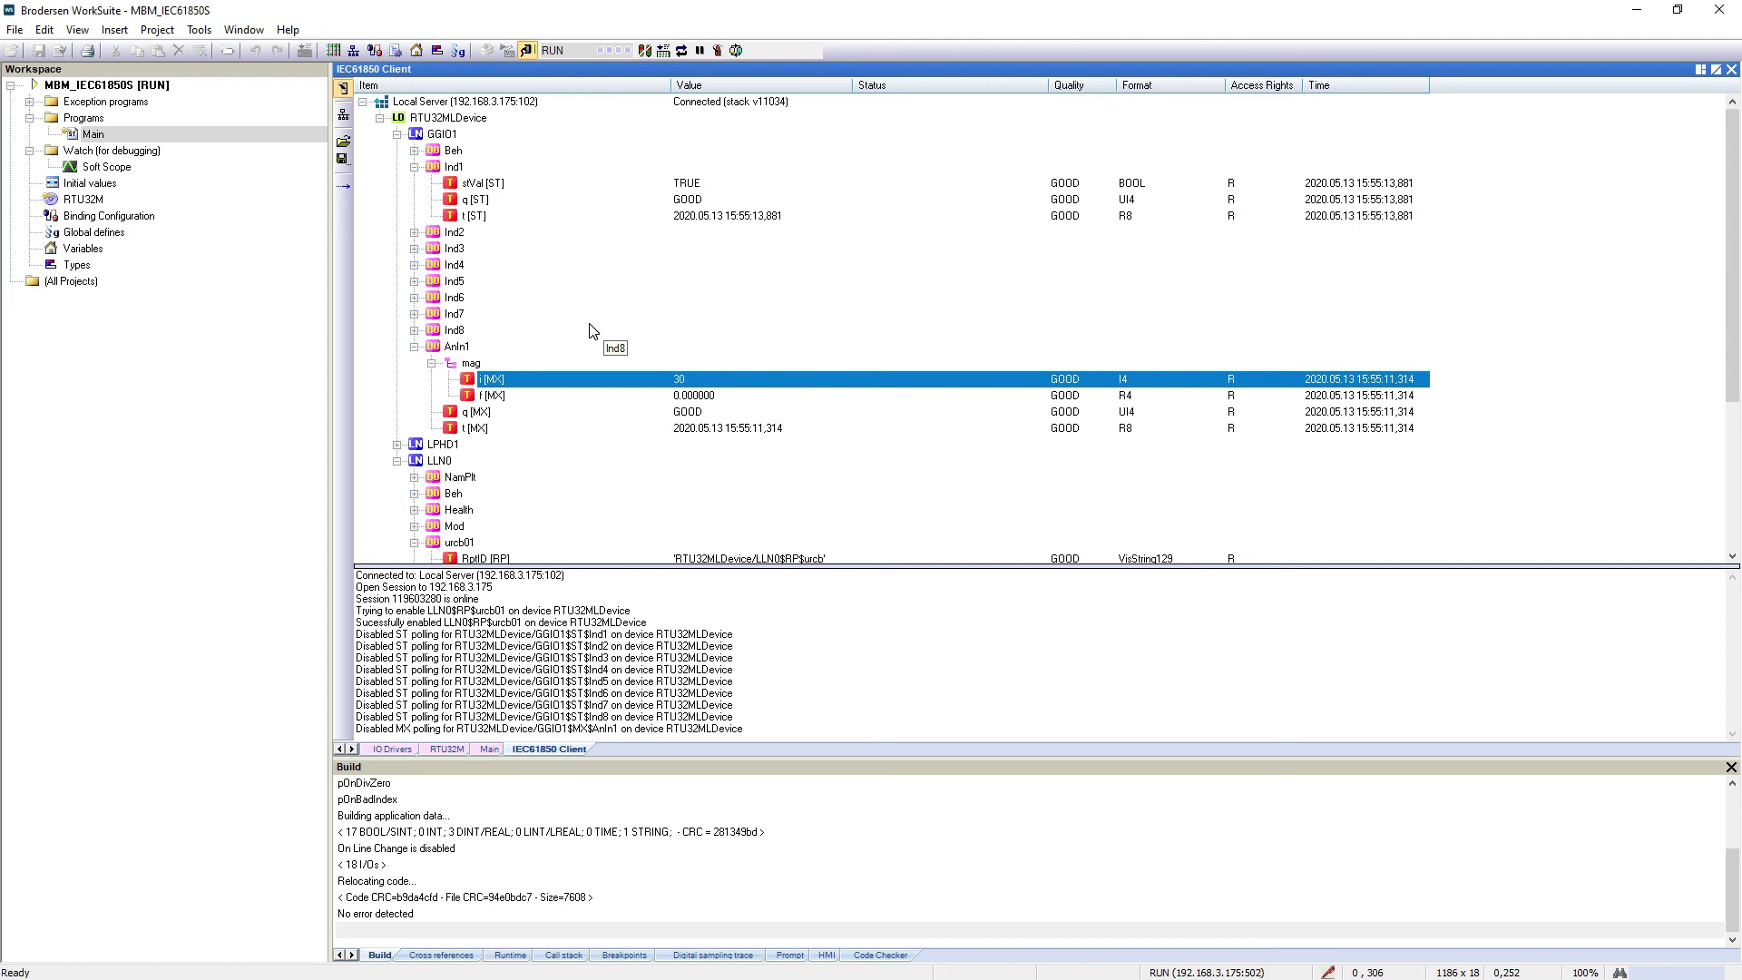
click(414, 232)
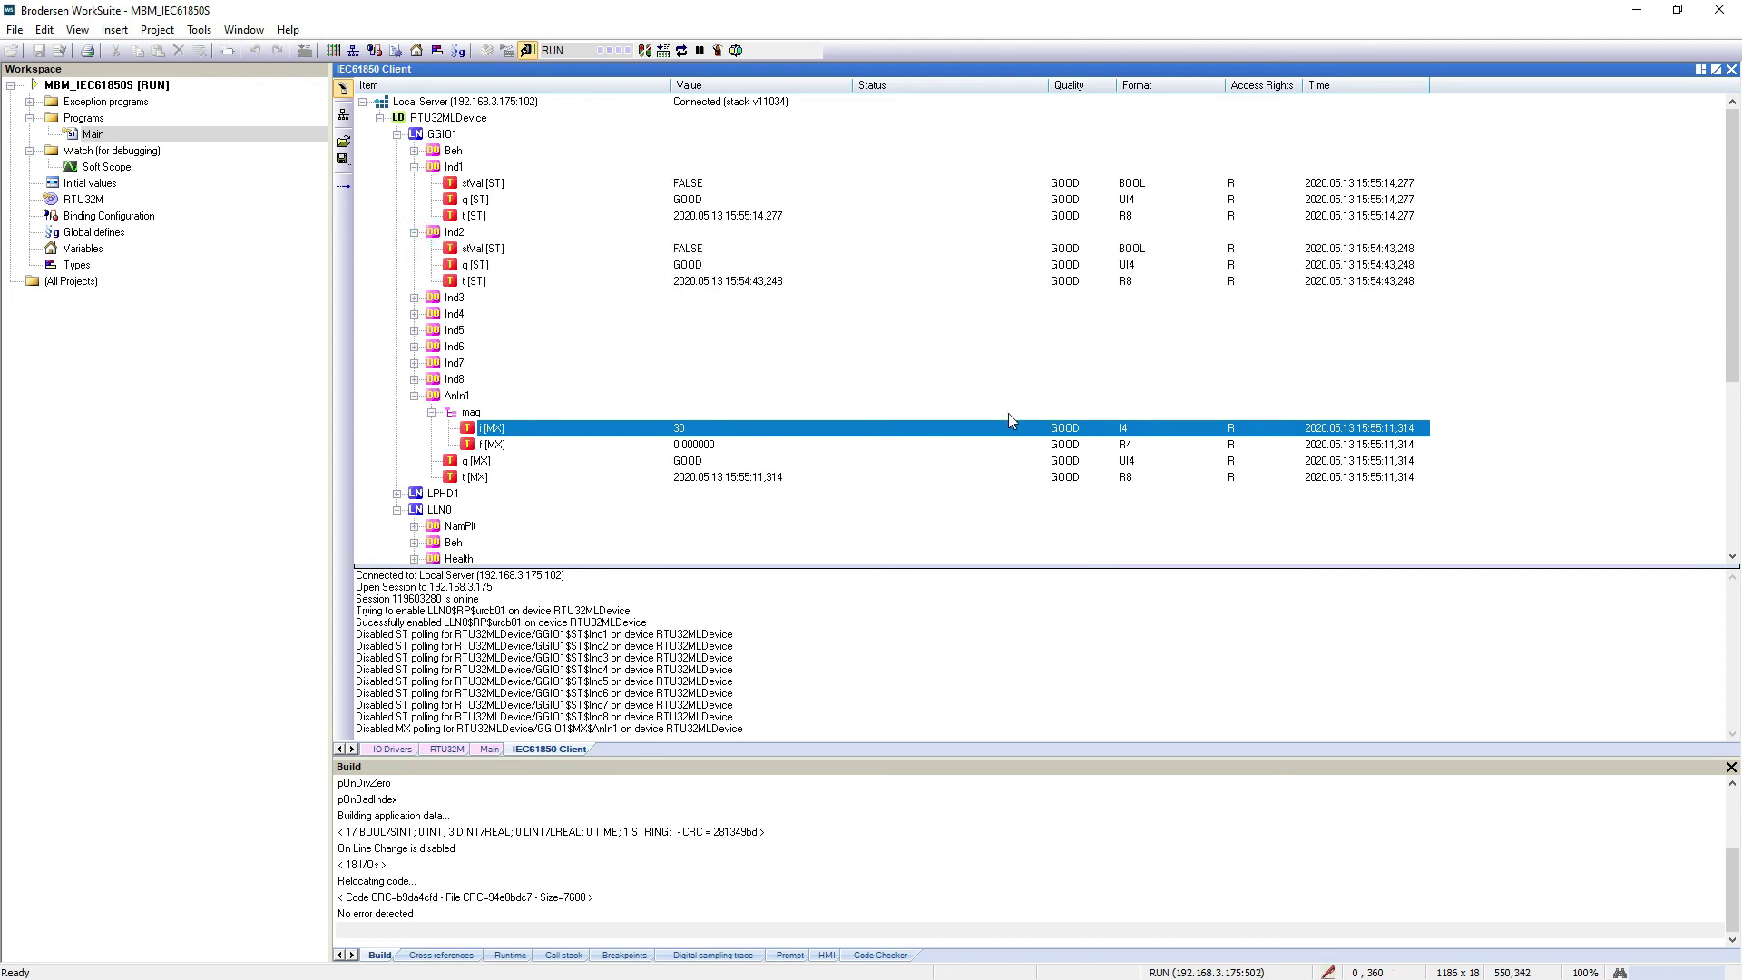